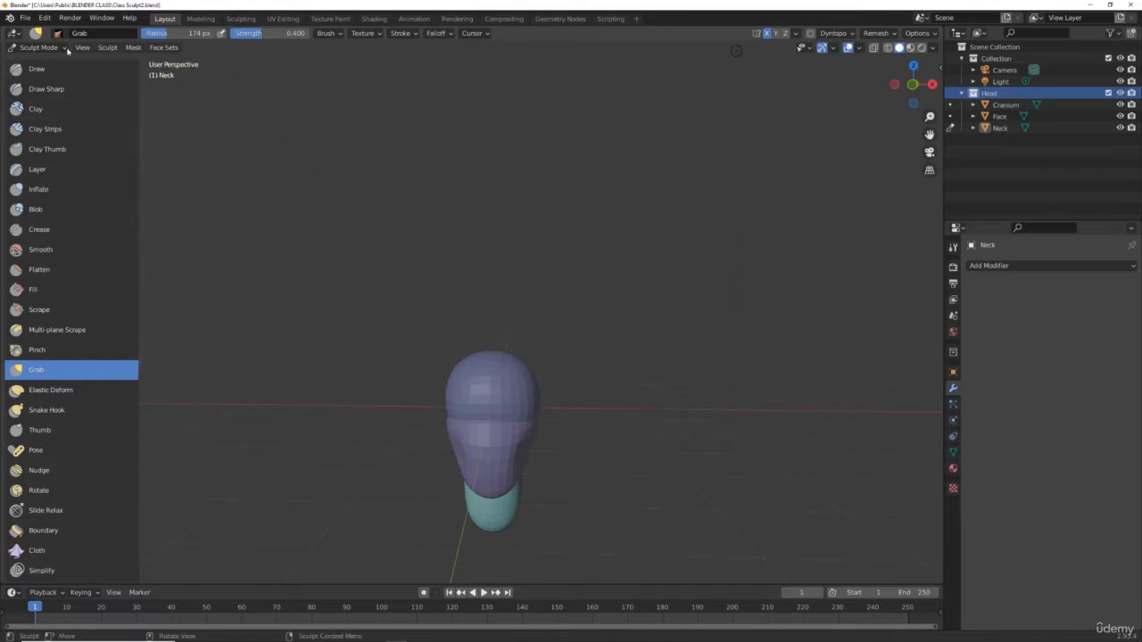
# Switch to Object Mode and move the cranium, face and neck together straight up along Z, clear of the origin.
pyautogui.click(39, 47)
pyautogui.click(41, 60)
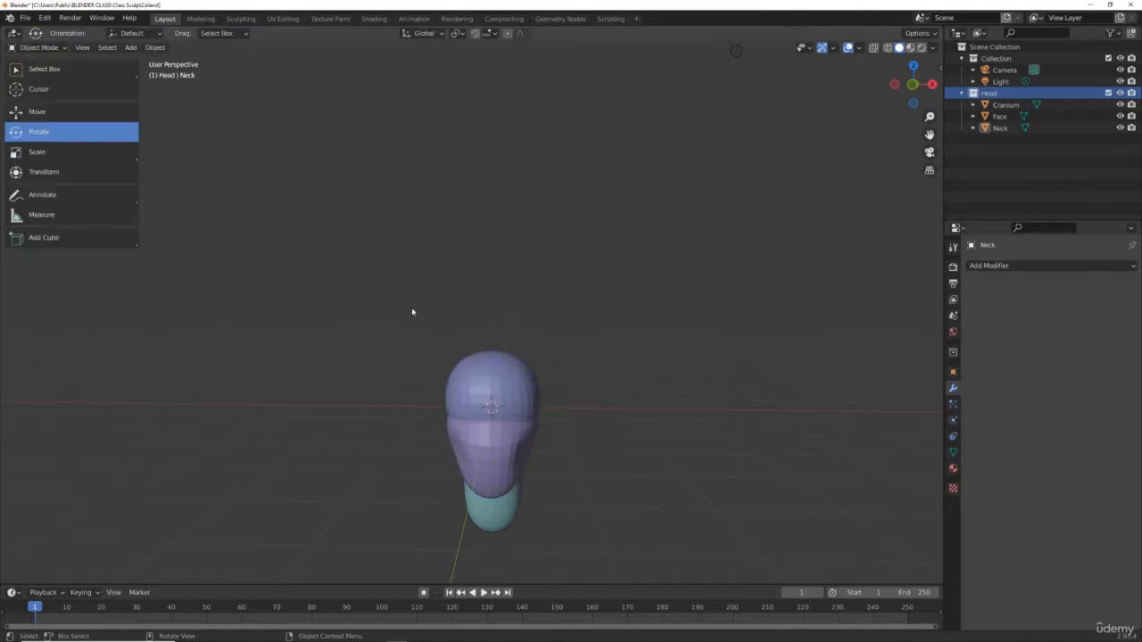
pyautogui.click(473, 372)
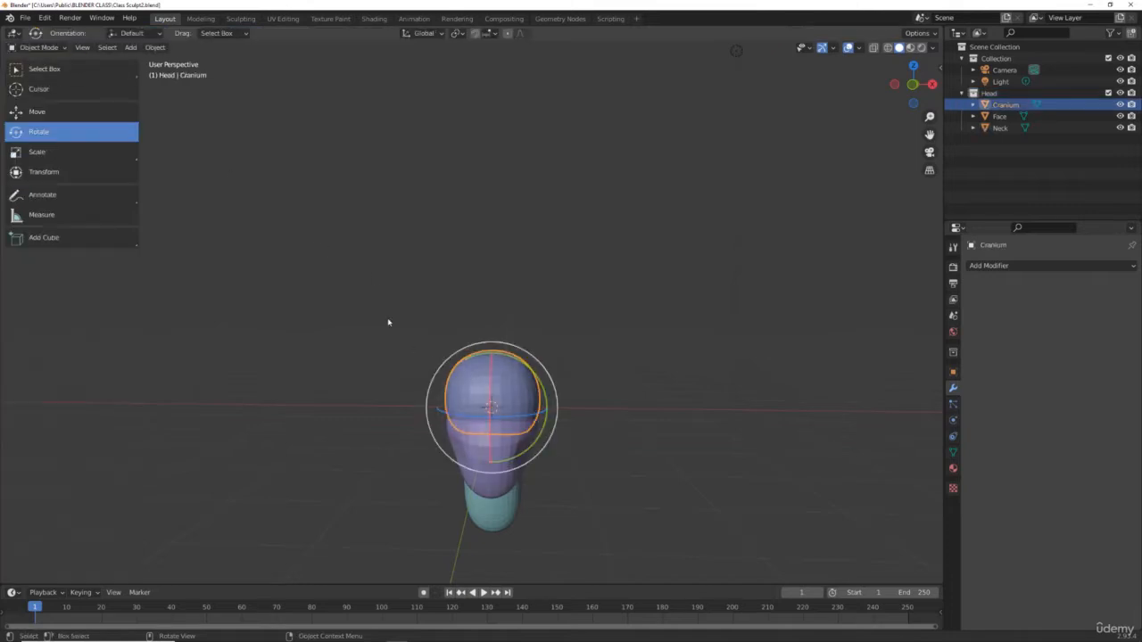
pyautogui.moveTo(387, 319); pyautogui.dragTo(575, 546)
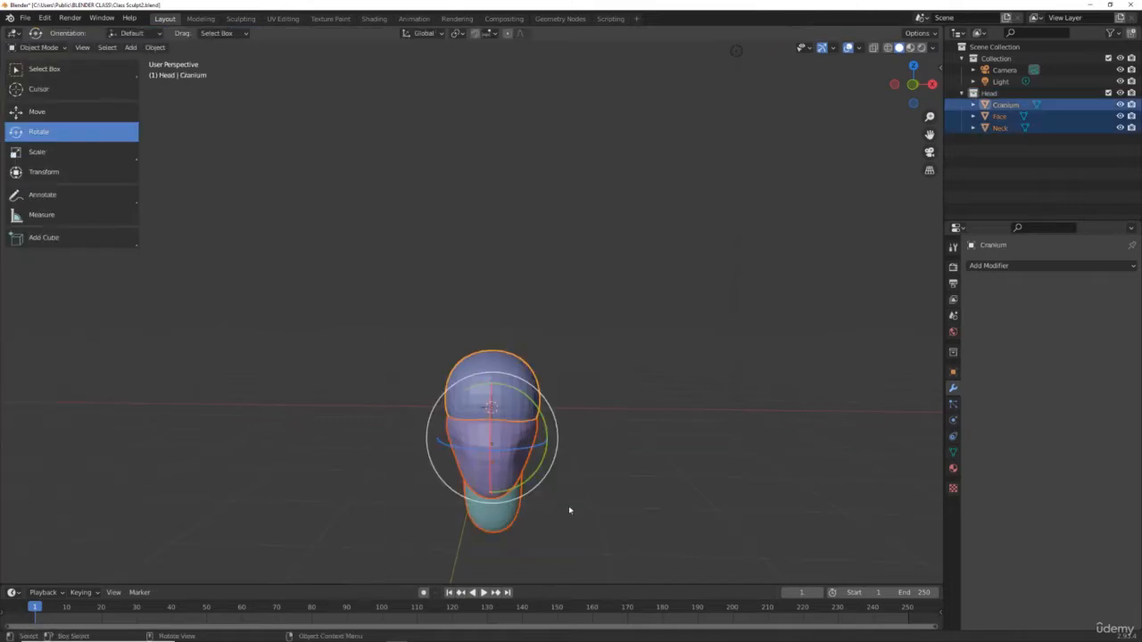
pyautogui.click(65, 116)
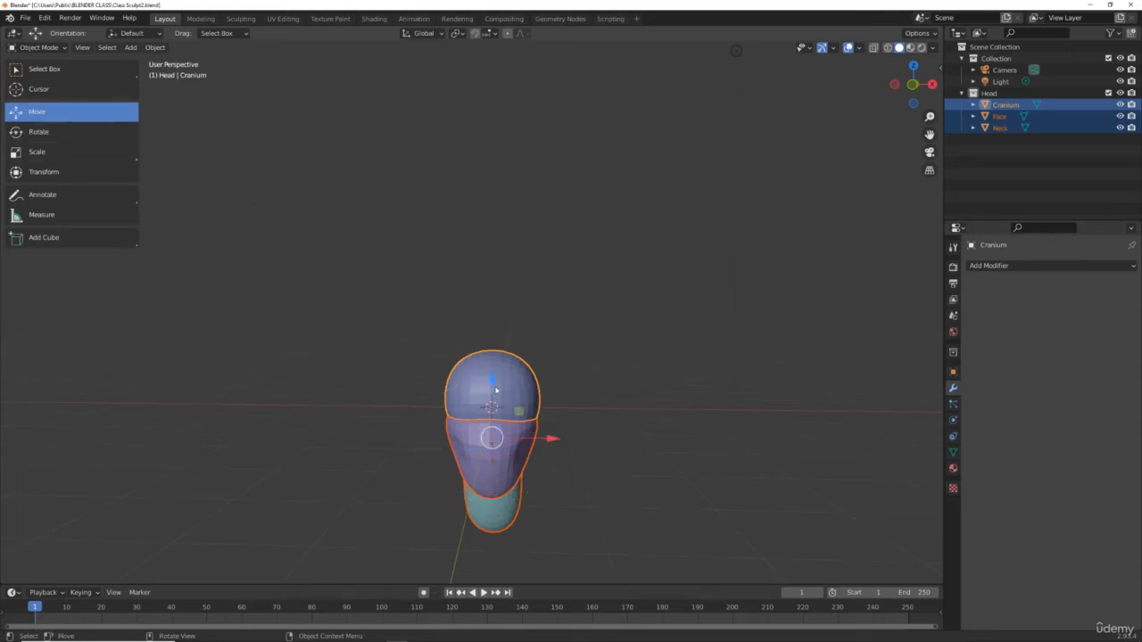
pyautogui.moveTo(496, 390); pyautogui.dragTo(487, 157)
pyautogui.click(717, 191)
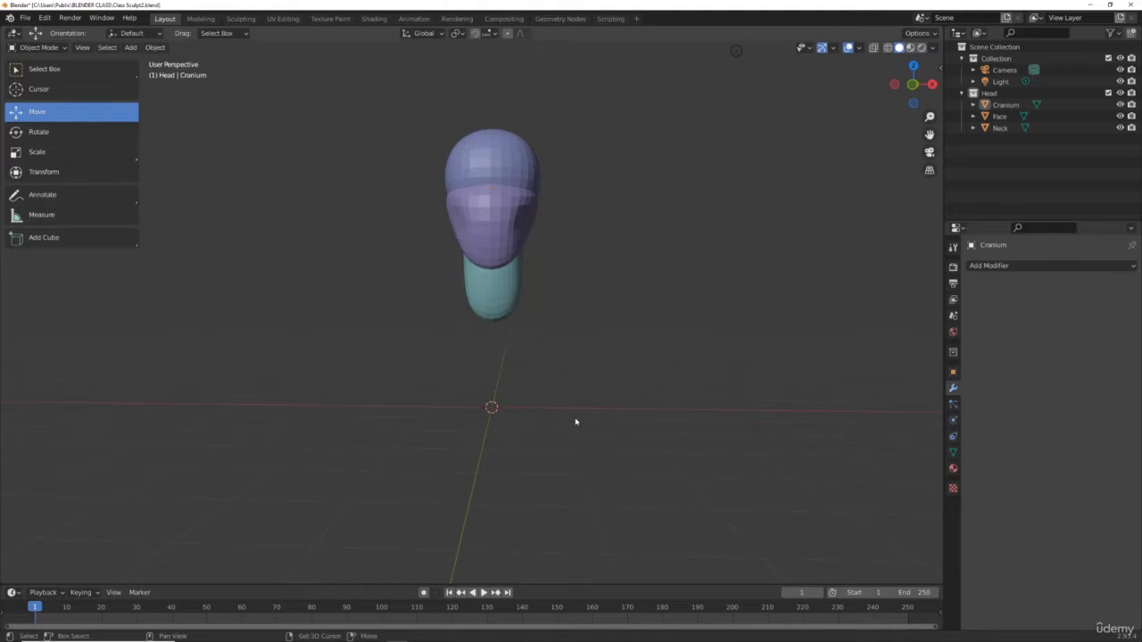
# Add a 2 m cube mesh at the origin and give it a level 1 subdivision modifier.
pyautogui.hotkey('shift', 'a')
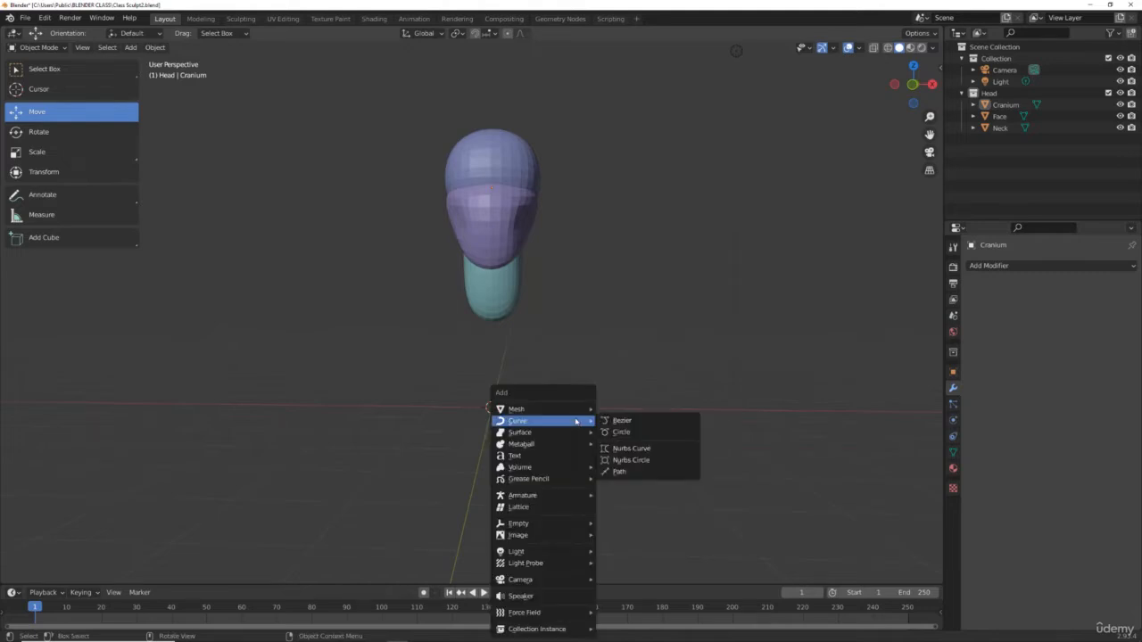
pyautogui.moveTo(575, 409)
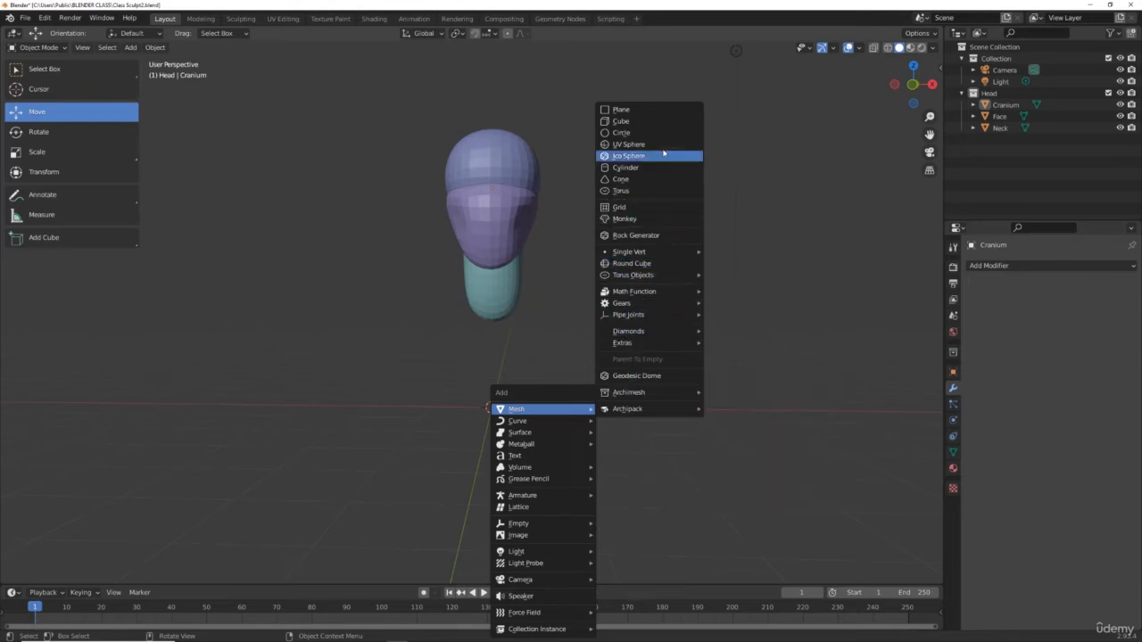
pyautogui.click(656, 121)
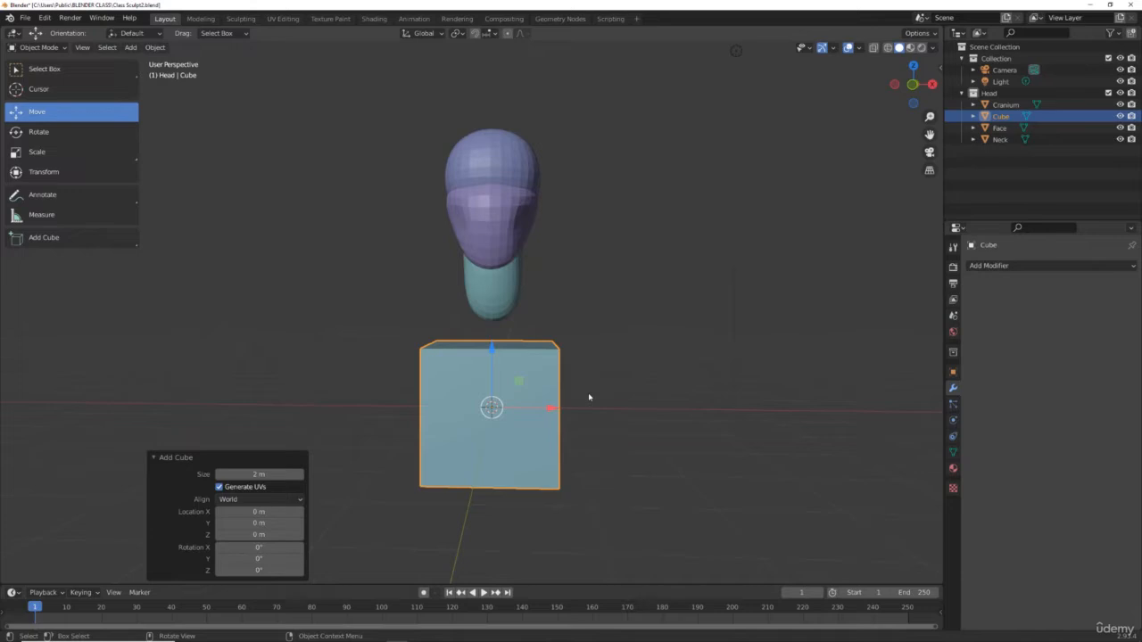
pyautogui.hotkey('ctrl', '1')
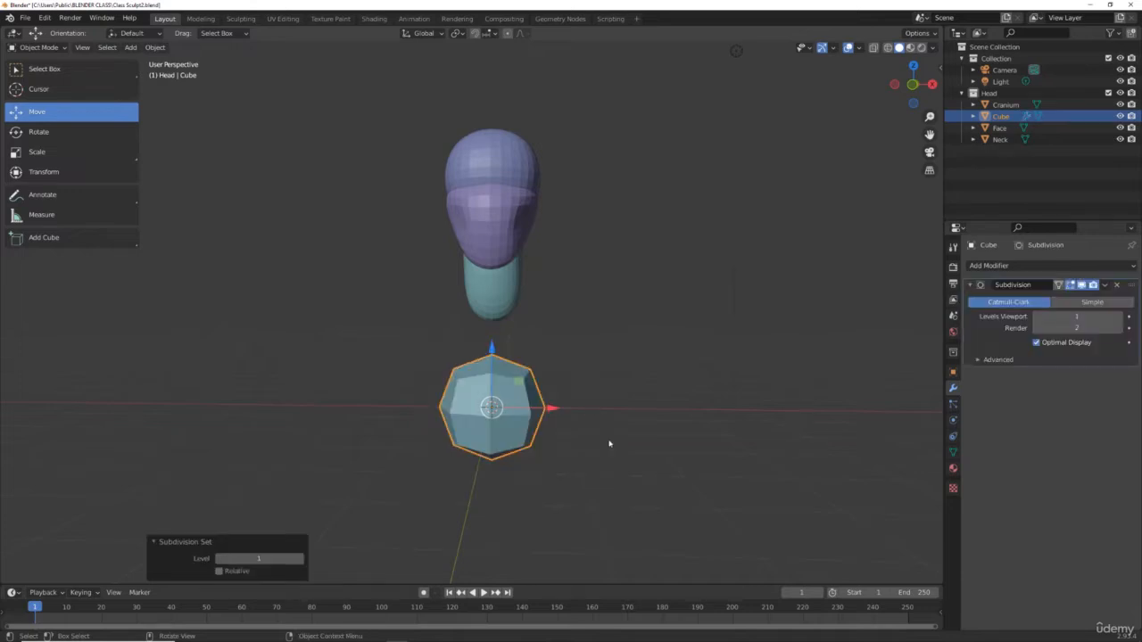
# Scale the subdivided cube uniformly by about 1.722 and raise it about 0.645 m along Z to overlap the neck in front view.
pyautogui.press('s')
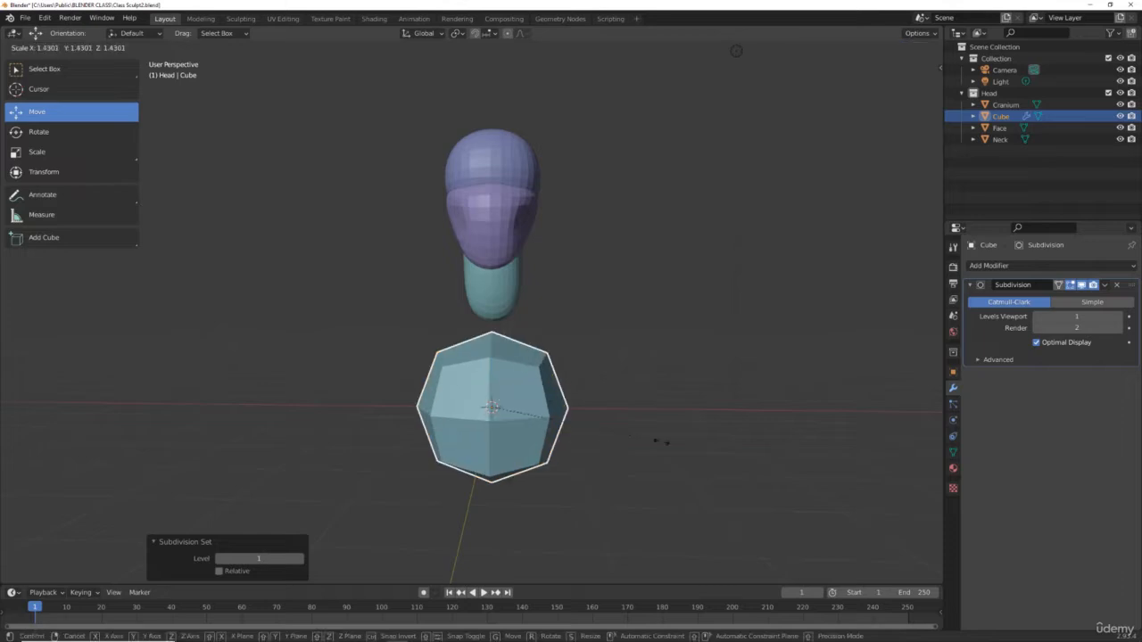
pyautogui.click(700, 449)
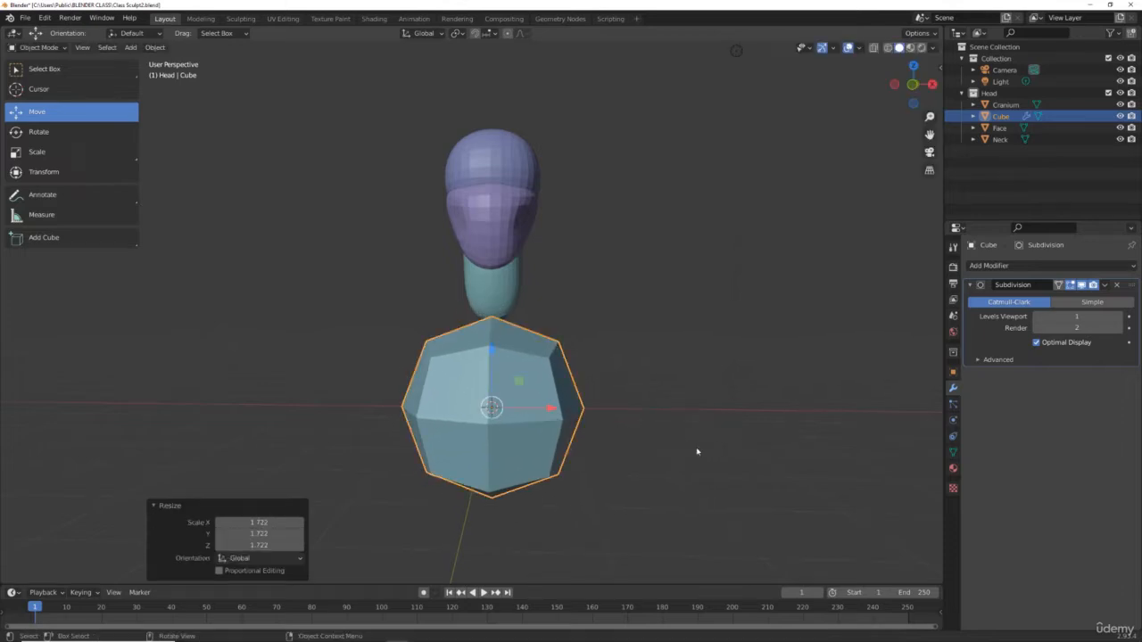
pyautogui.press('KP_1')
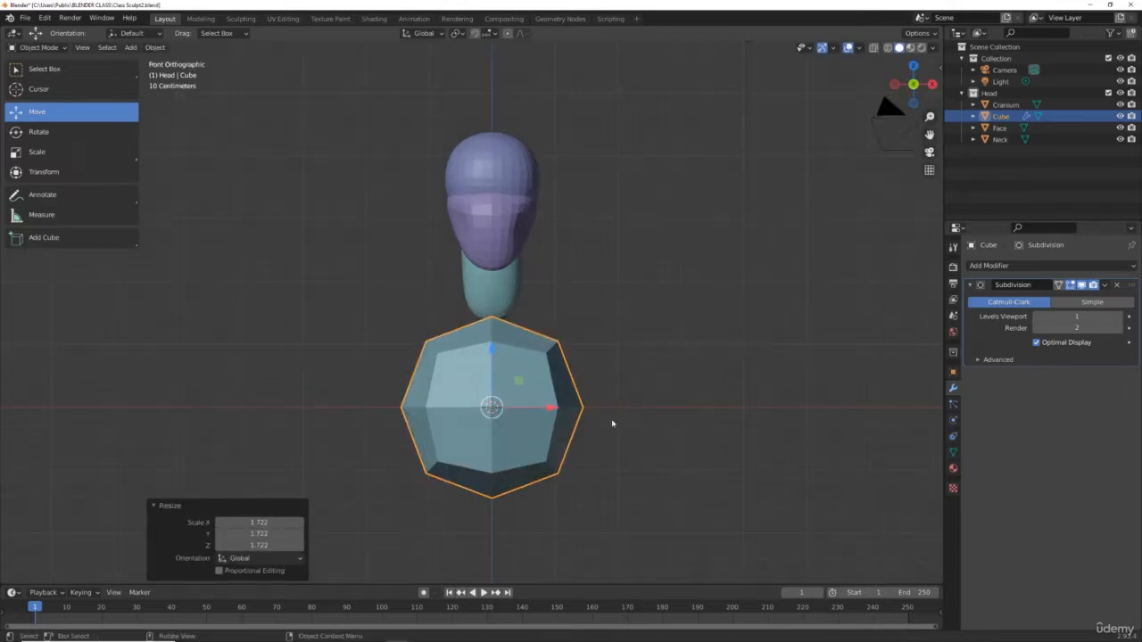
pyautogui.moveTo(491, 346); pyautogui.dragTo(485, 298)
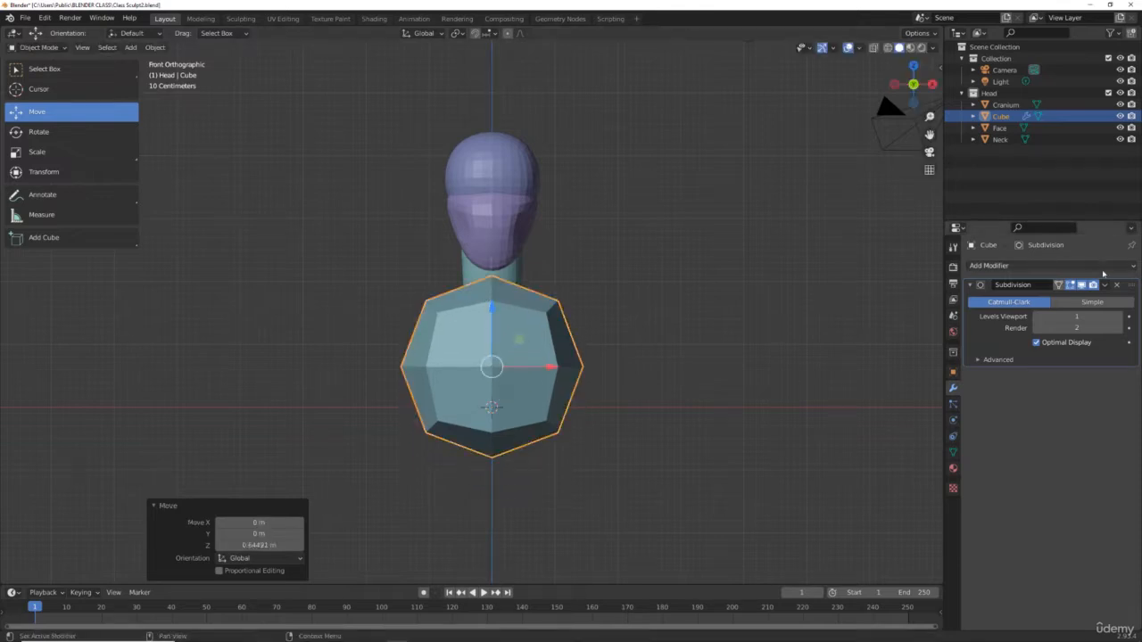
# Set the cube's subdivision viewport level to 3 and scale it uniformly by about 0.853.
pyautogui.click(1106, 286)
pyautogui.click(1117, 318)
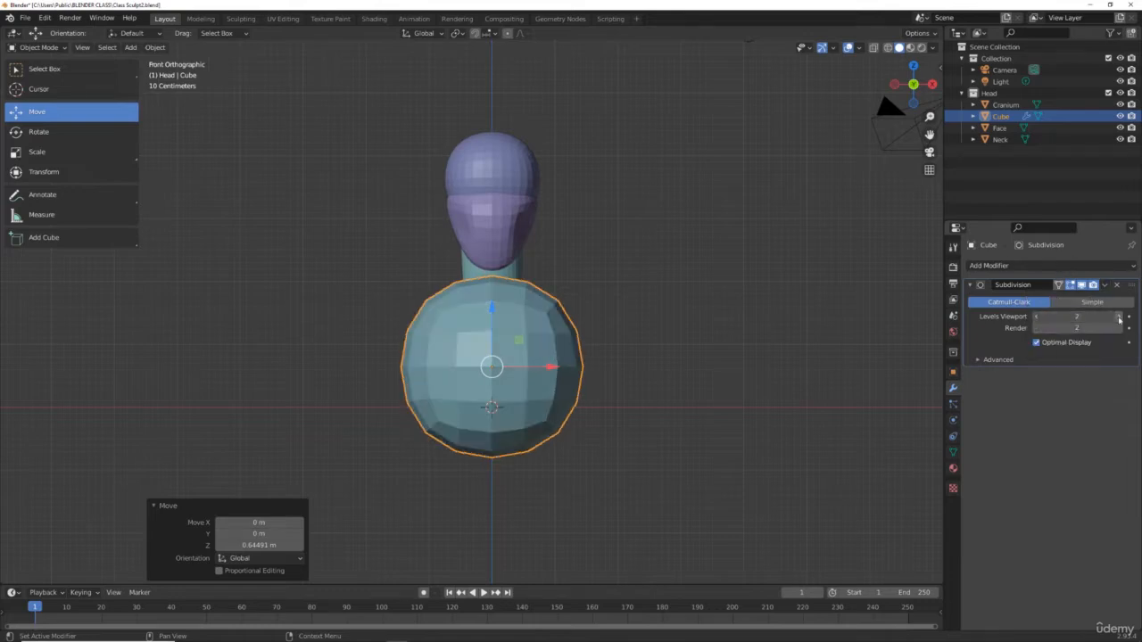
pyautogui.click(1117, 318)
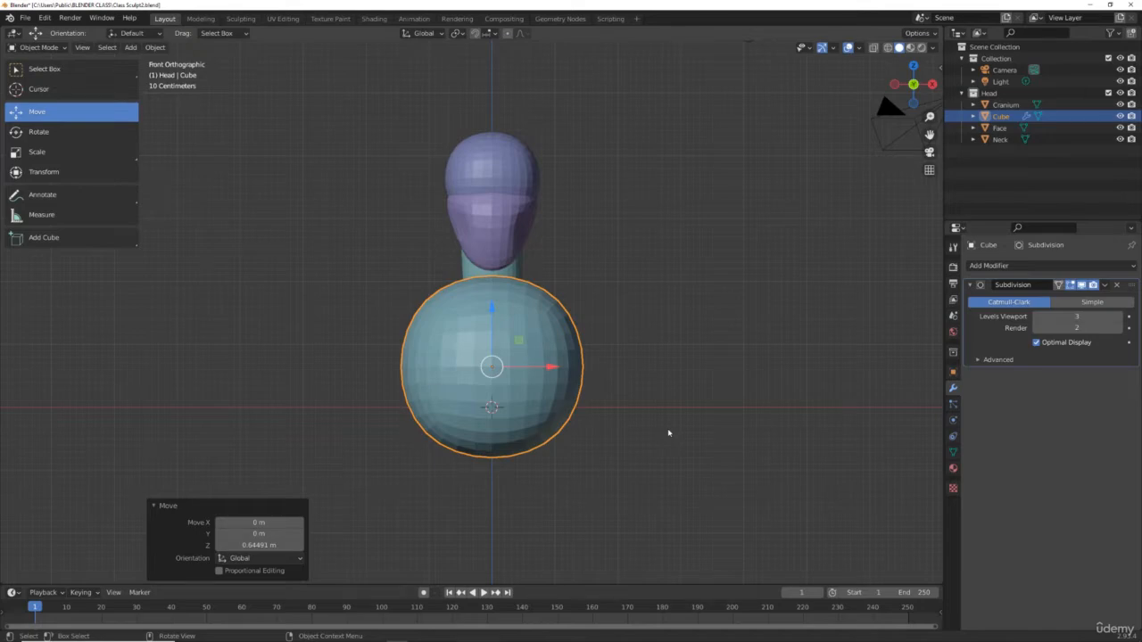
pyautogui.press('s')
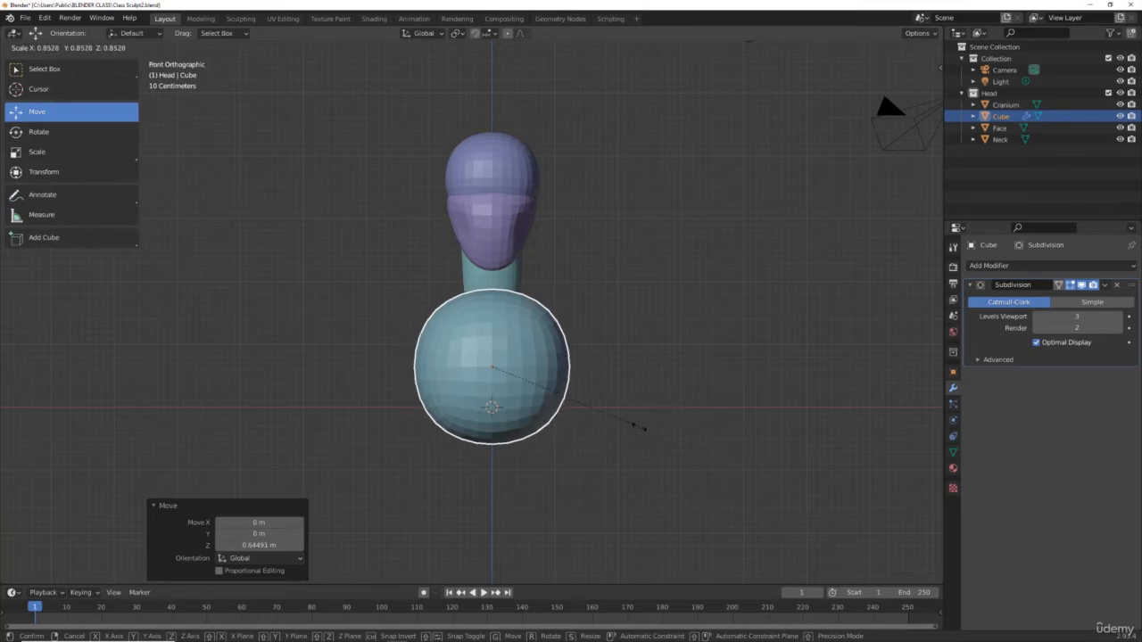
pyautogui.click(644, 430)
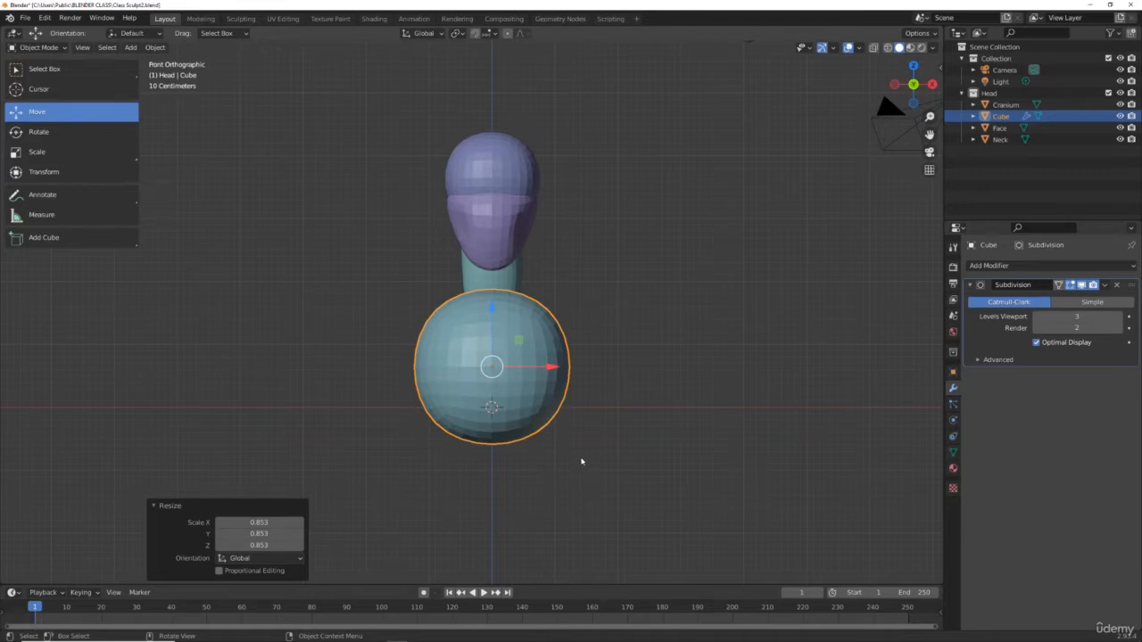
# Duplicate the large rounded cube about 1.27 m down along Z and scale the copy uniformly by about 0.662.
pyautogui.scroll(-3, 587, 437)
pyautogui.scroll(2, 588, 432)
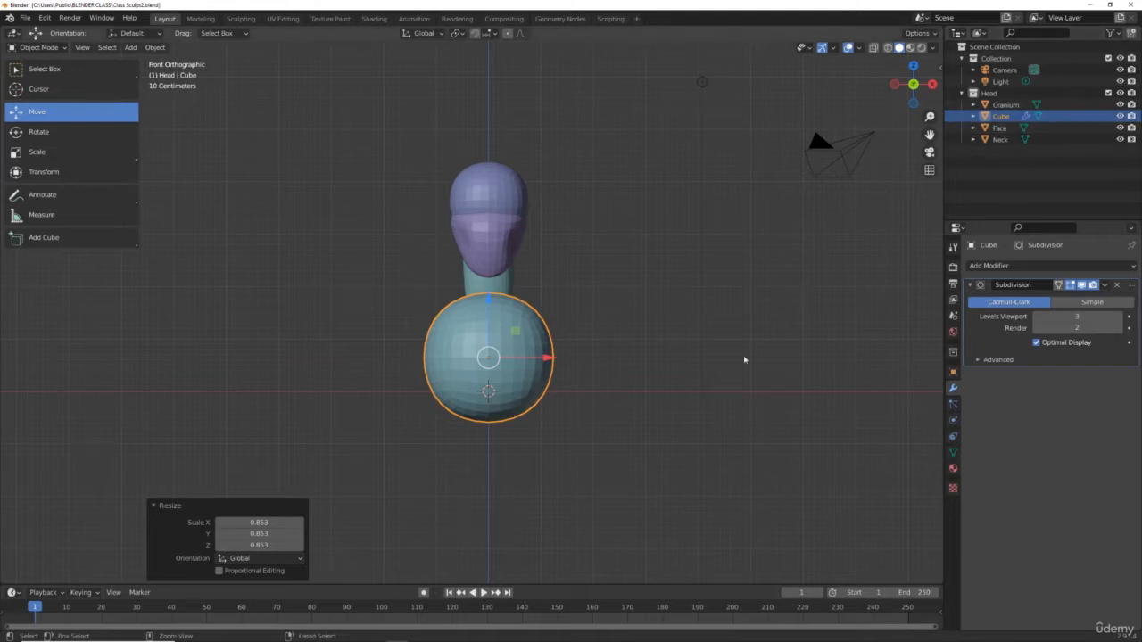
pyautogui.press('z')
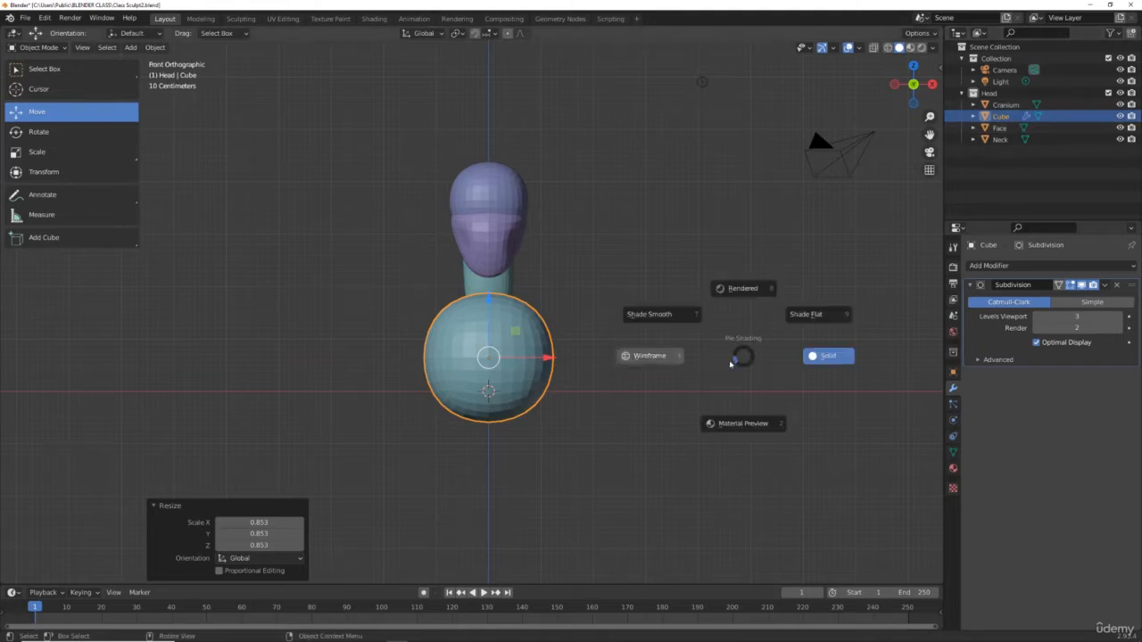
pyautogui.press('Escape')
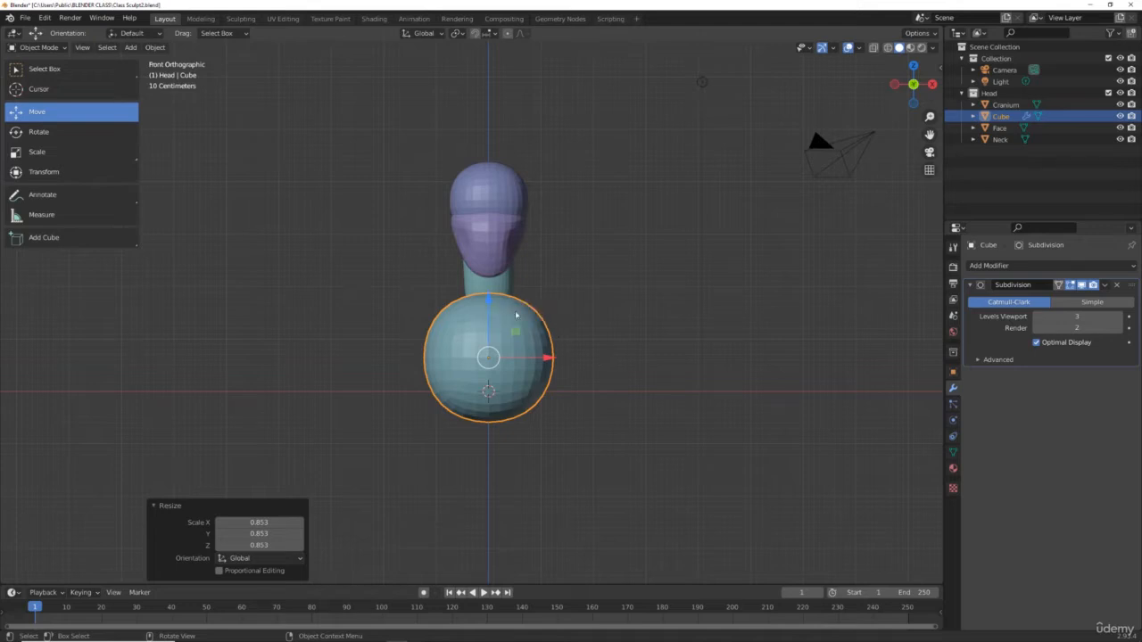
pyautogui.hotkey('shift', 'd')
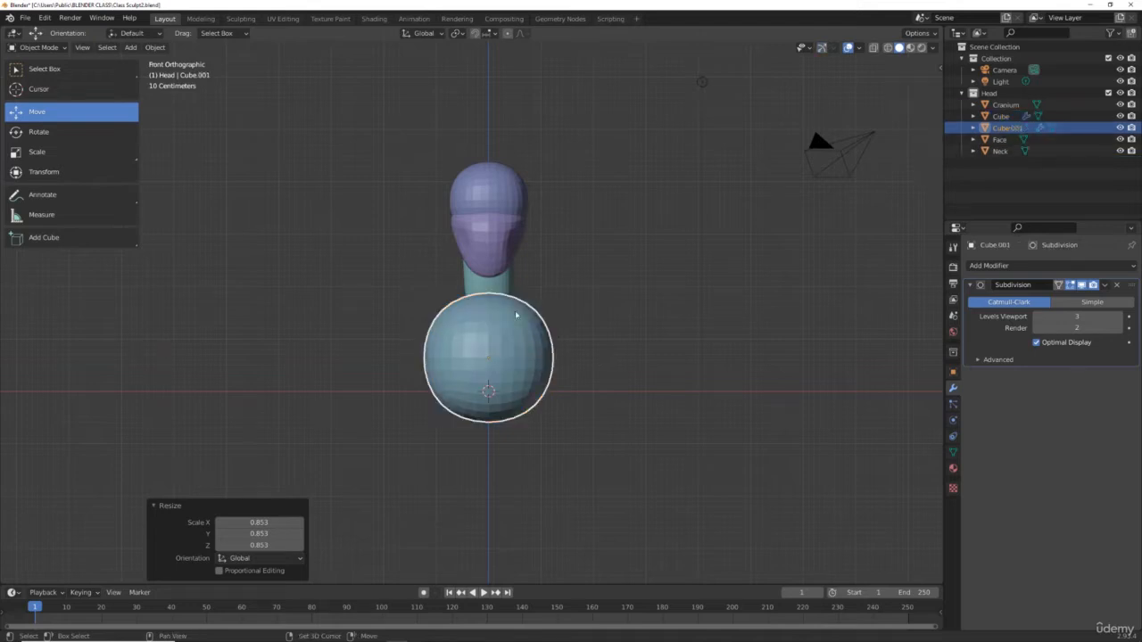
pyautogui.press('z')
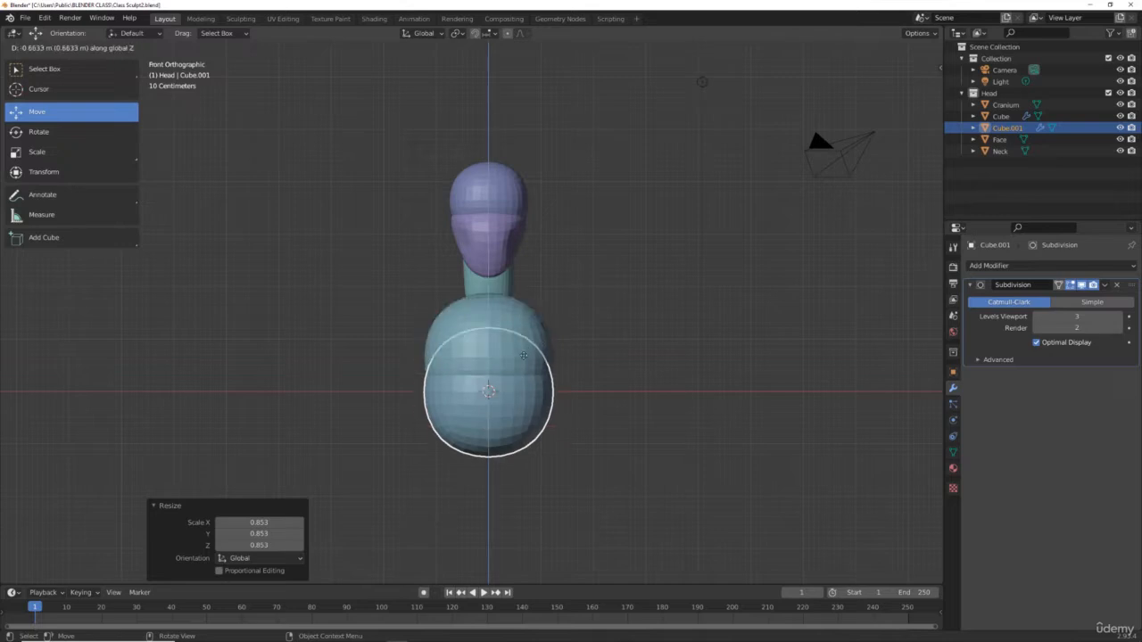
pyautogui.click(610, 431)
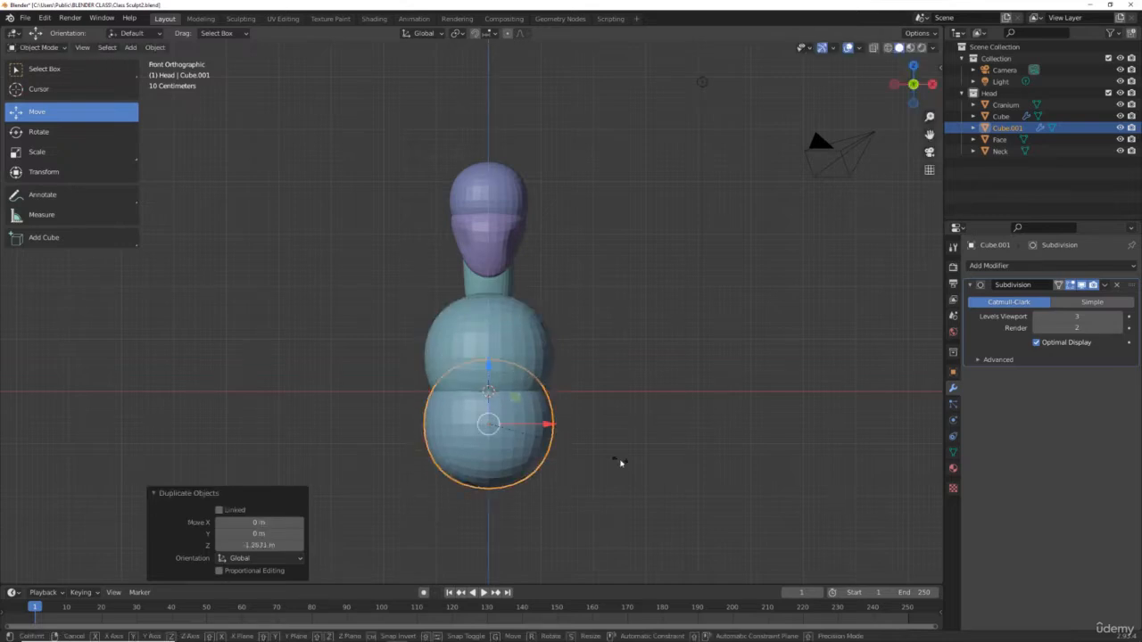
pyautogui.press('s')
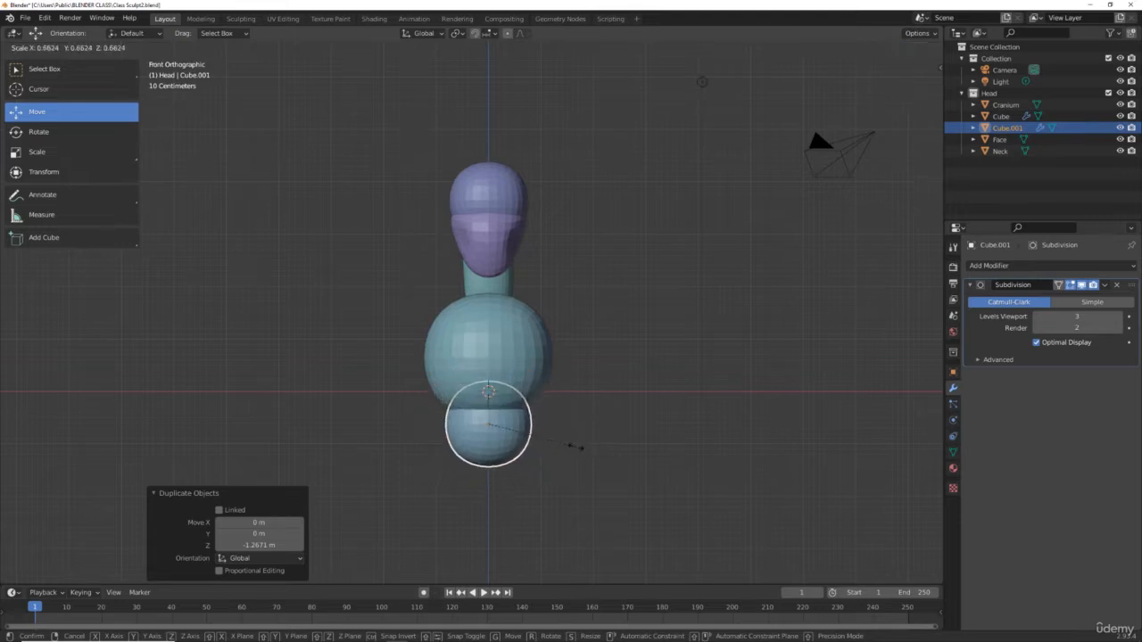
pyautogui.click(574, 446)
# Duplicate the smaller rounded cube about 1.641 m down along Z and scale the copy uniformly by about 1.188.
pyautogui.scroll(-2, 572, 445)
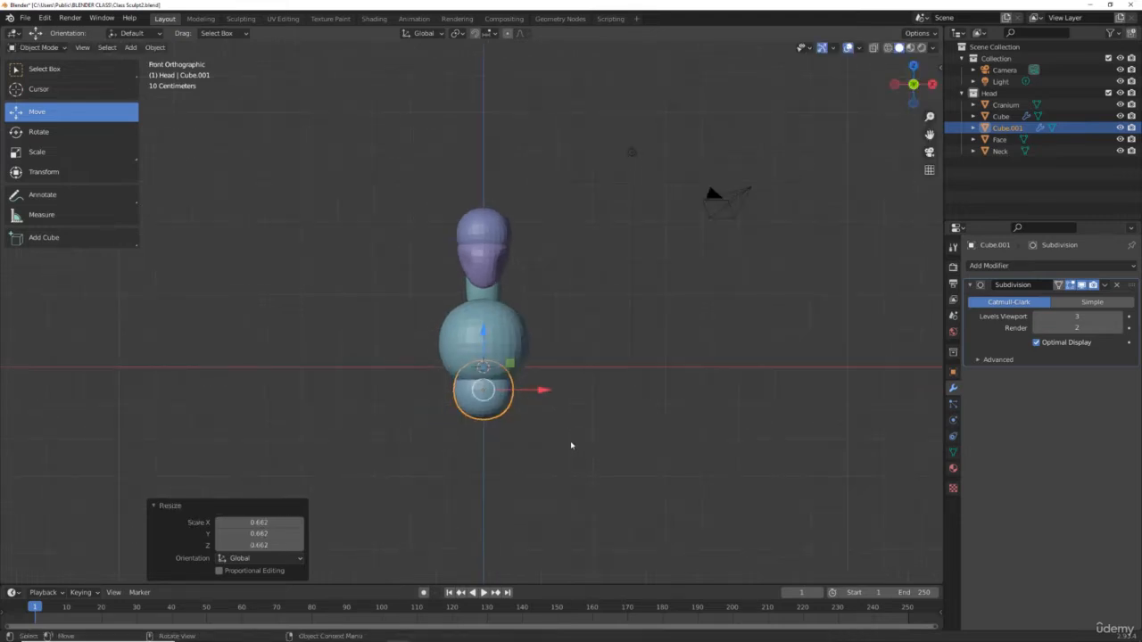
pyautogui.hotkey('shift', 'd')
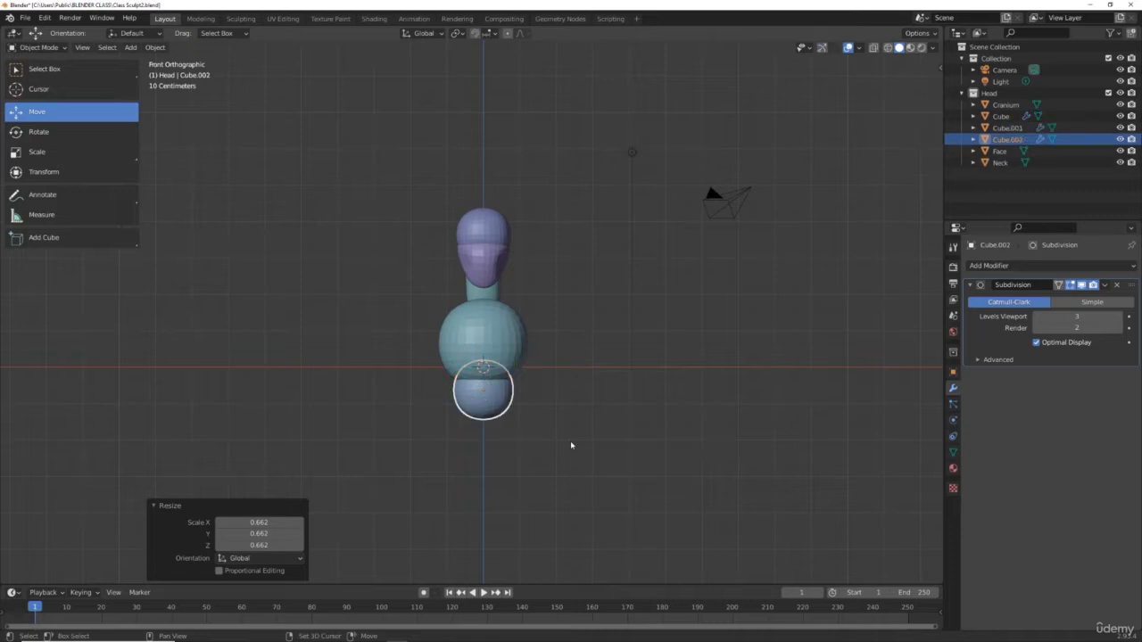
pyautogui.press('z')
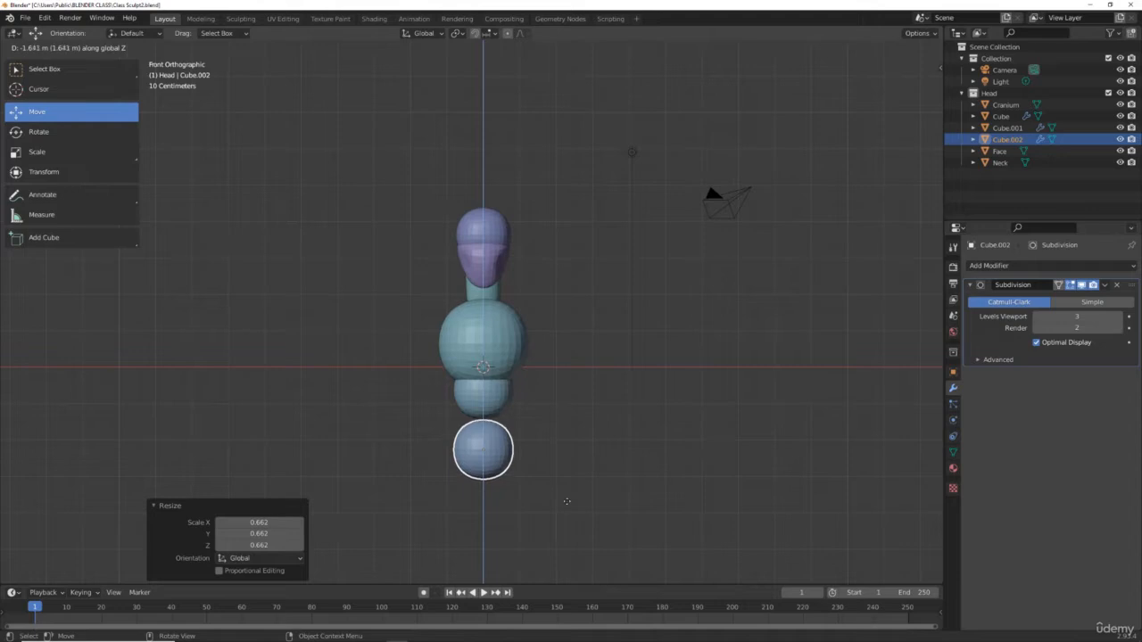
pyautogui.click(566, 502)
pyautogui.press('s')
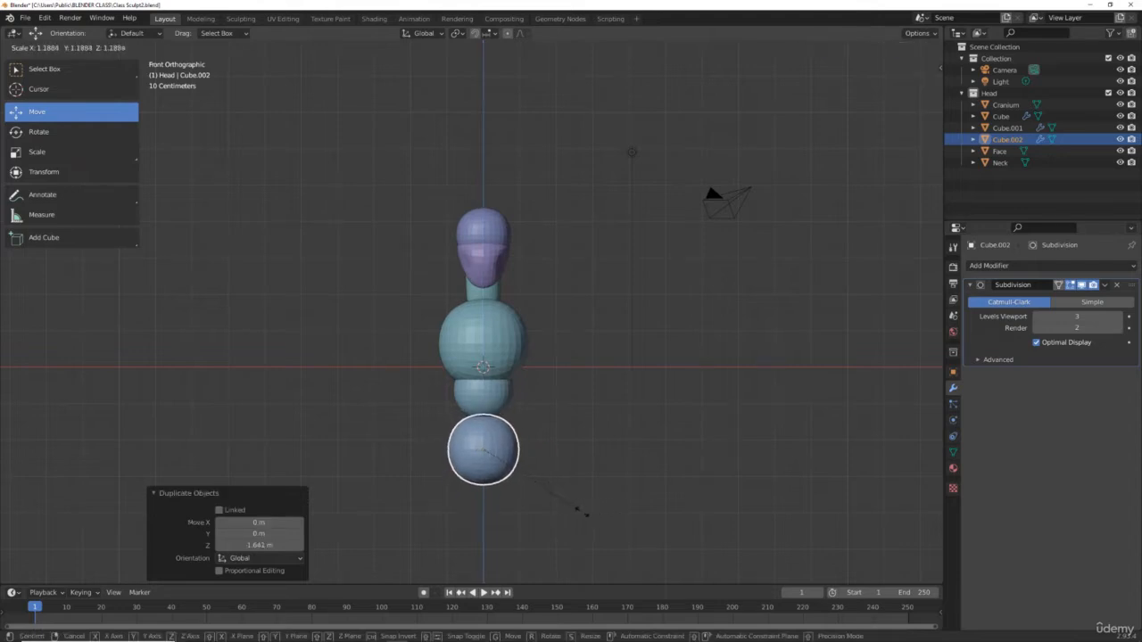
pyautogui.click(587, 509)
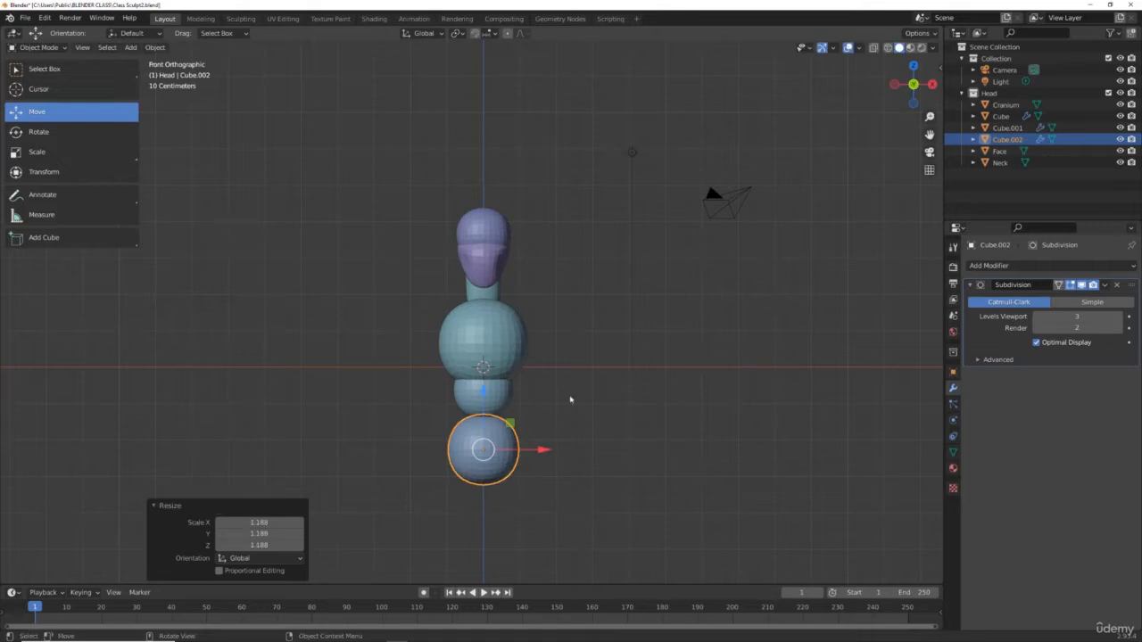
# Rename the lowest rounded cube as Trunks.
pyautogui.doubleClick(1008, 140)
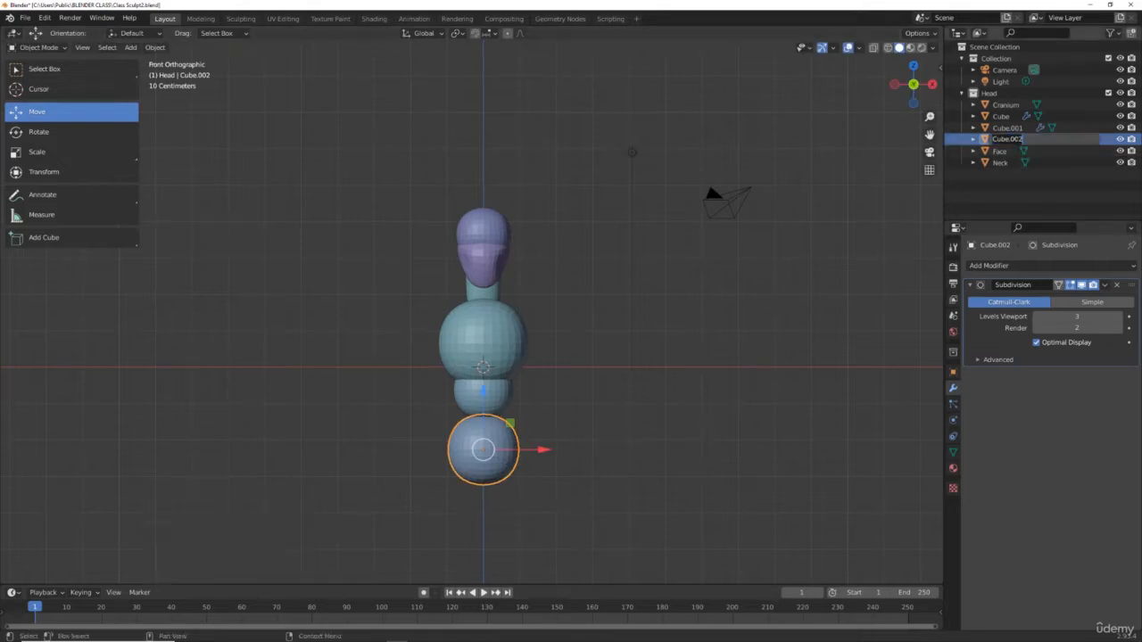
pyautogui.write('Te')
pyautogui.write('unks')
pyautogui.press('Return')
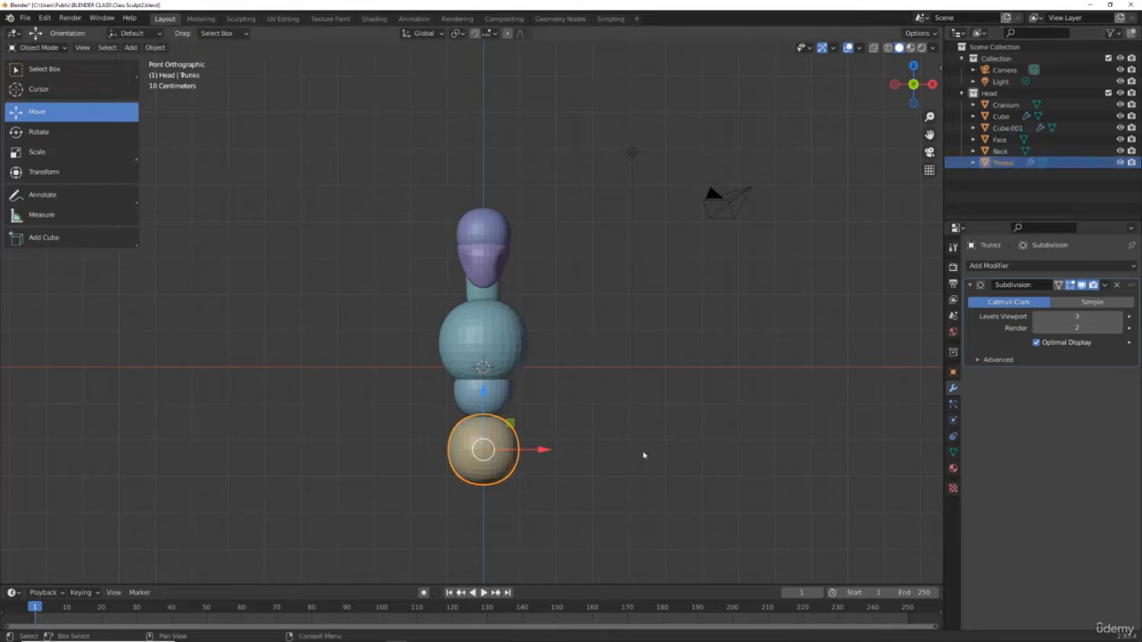
# Rename the small rounded cube between the large one and Trunks as Abs.
pyautogui.click(475, 396)
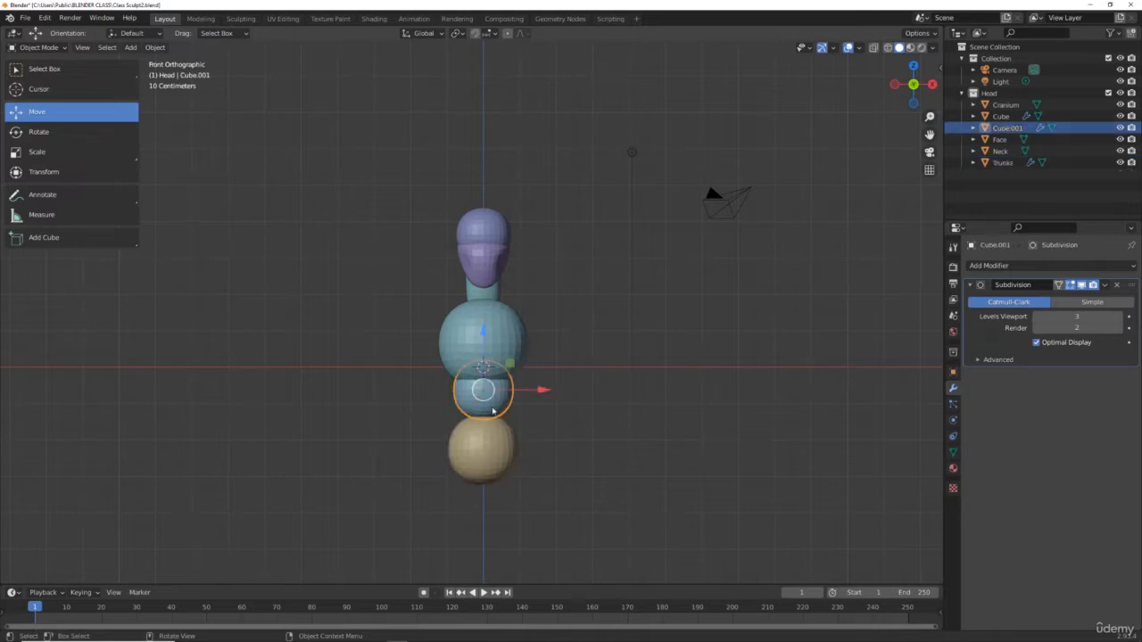
pyautogui.doubleClick(1008, 127)
pyautogui.write('A')
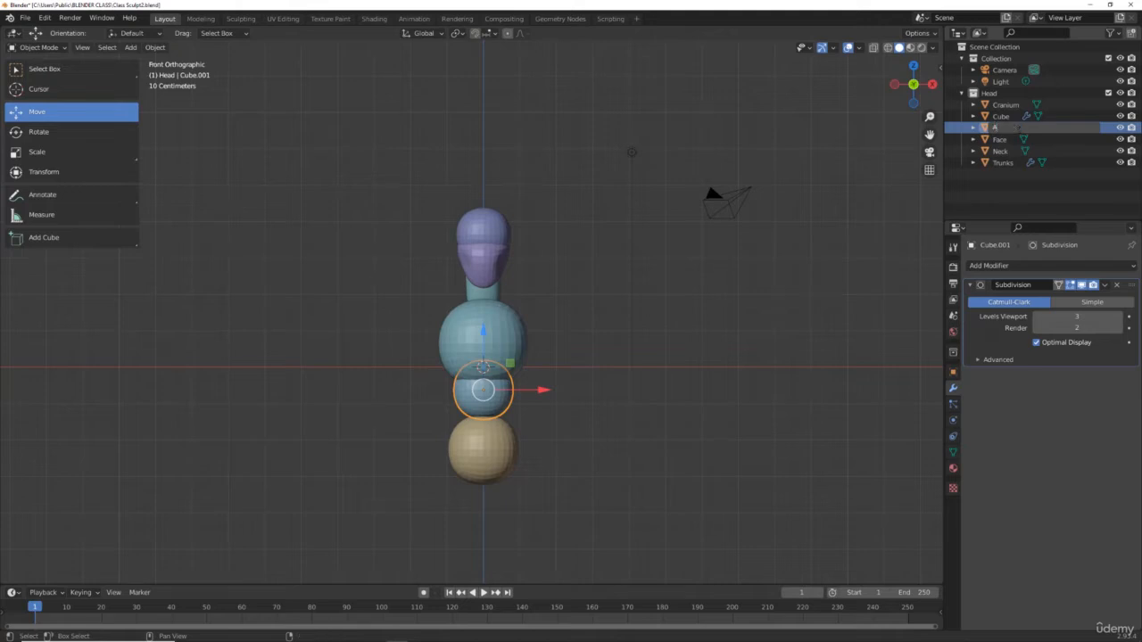
pyautogui.write('bd')
pyautogui.press('Return')
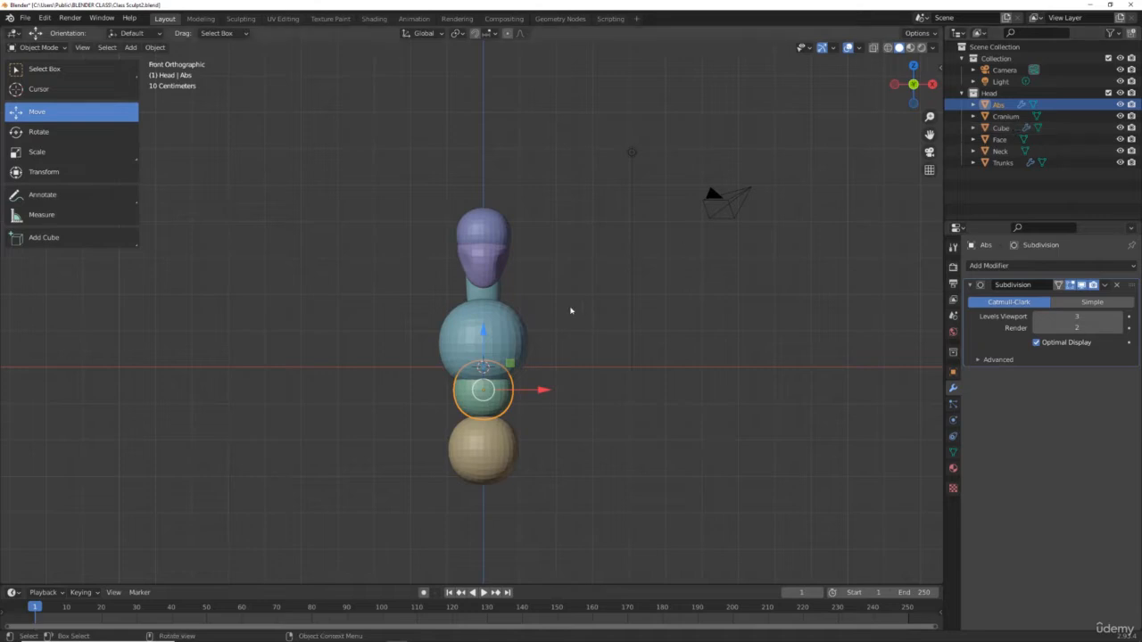
# Rename the large rounded cube below the neck as CHest.
pyautogui.click(497, 328)
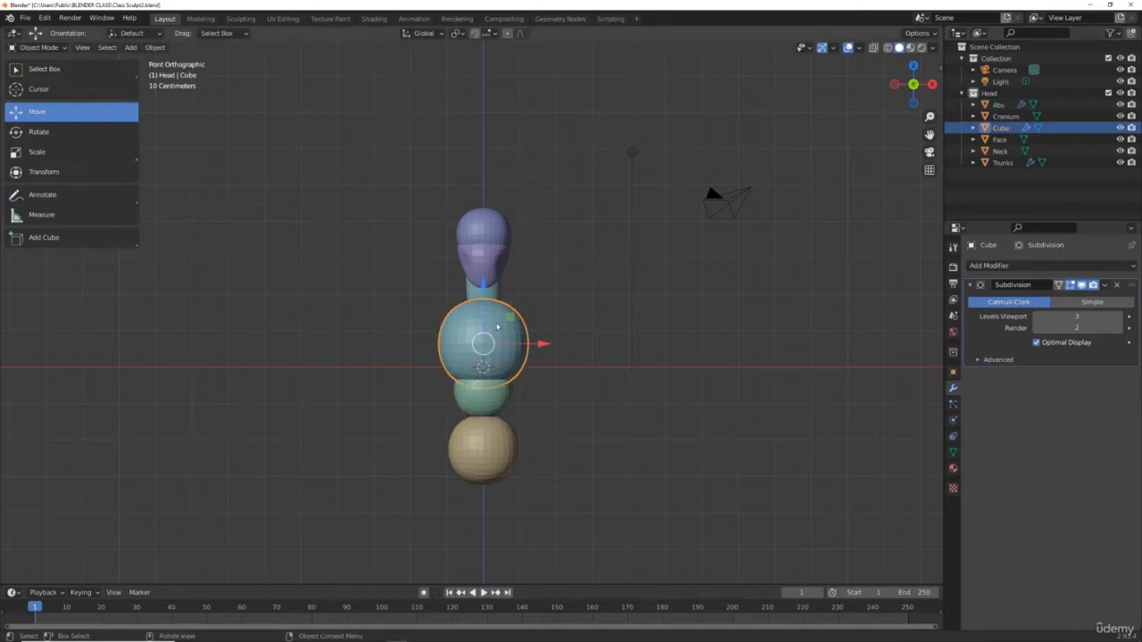
pyautogui.doubleClick(1011, 129)
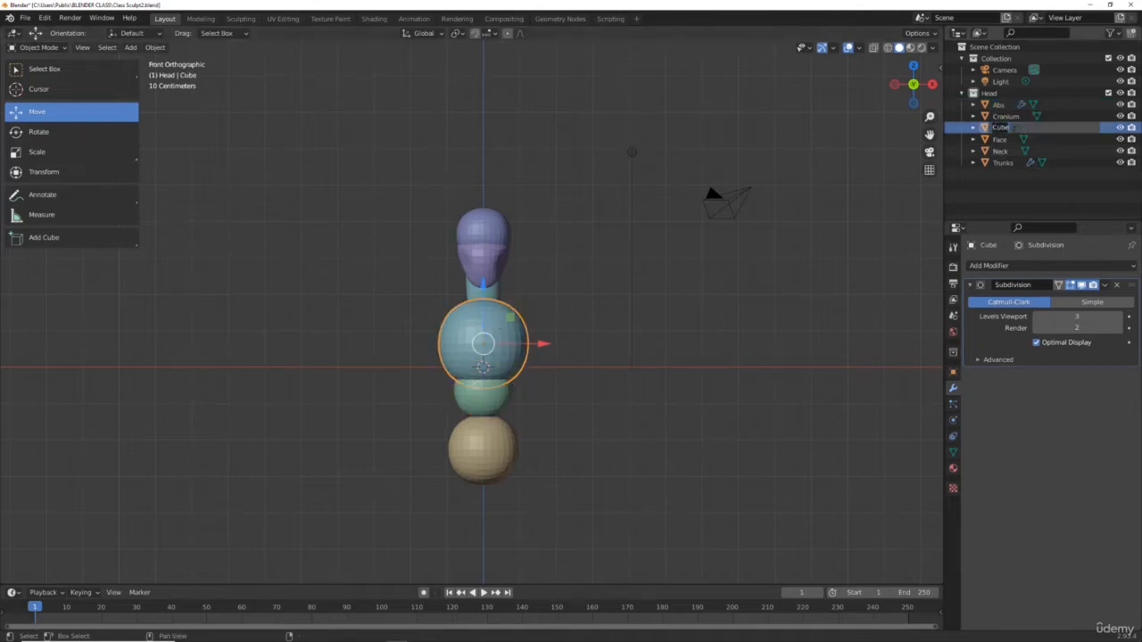
pyautogui.write('CHest')
pyautogui.press('Return')
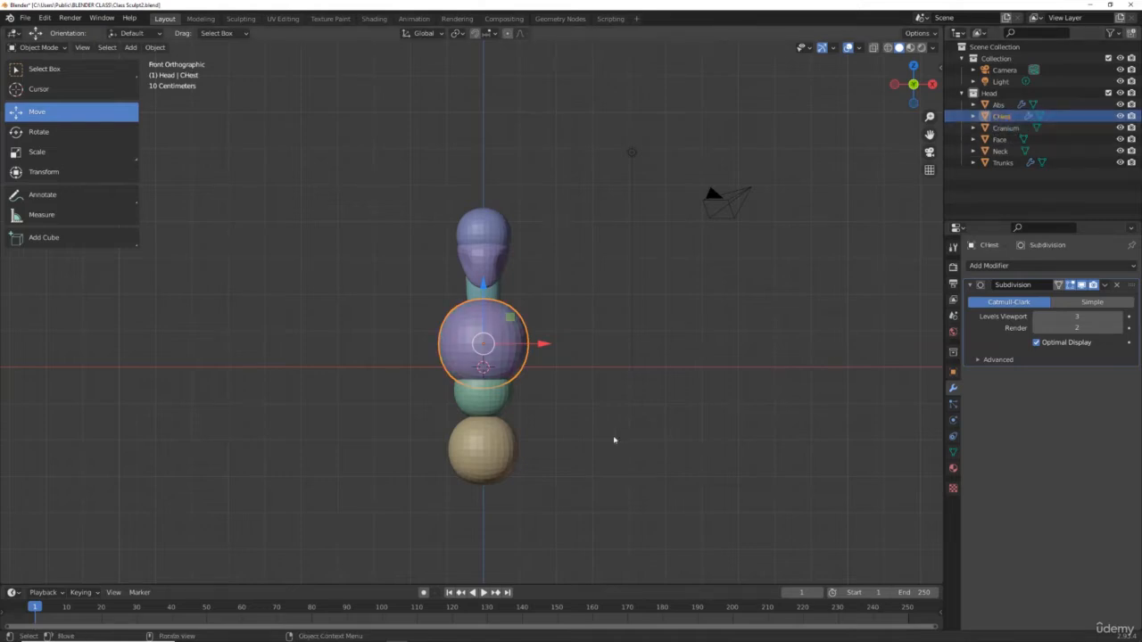
# Create a new collection in the scene and name it Torso.
pyautogui.click(501, 409)
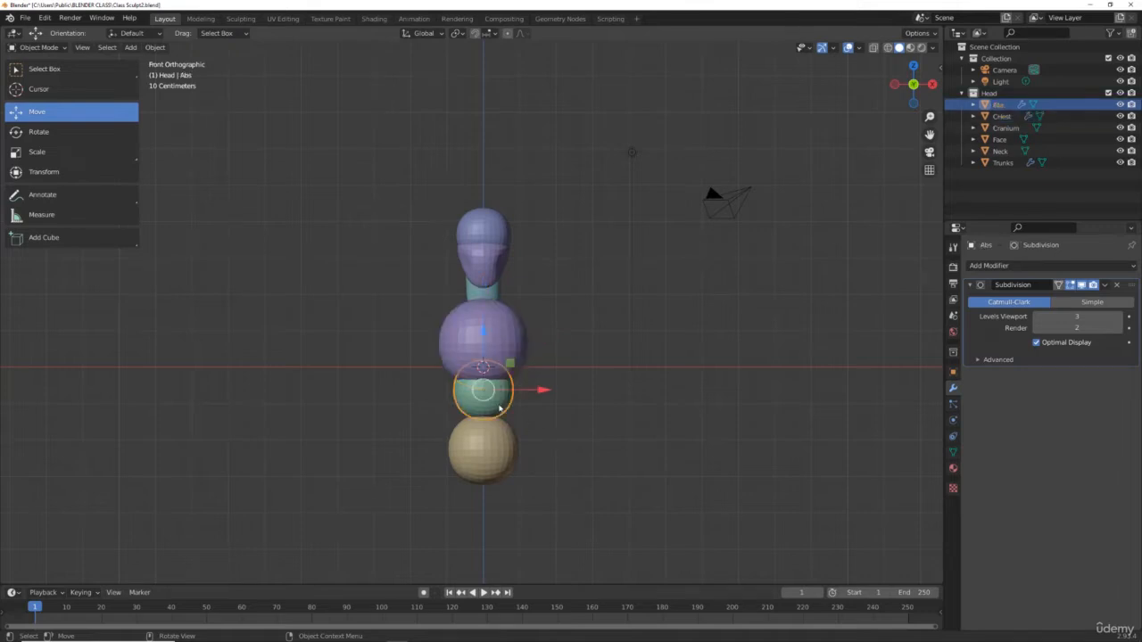
pyautogui.scroll(2, 501, 409)
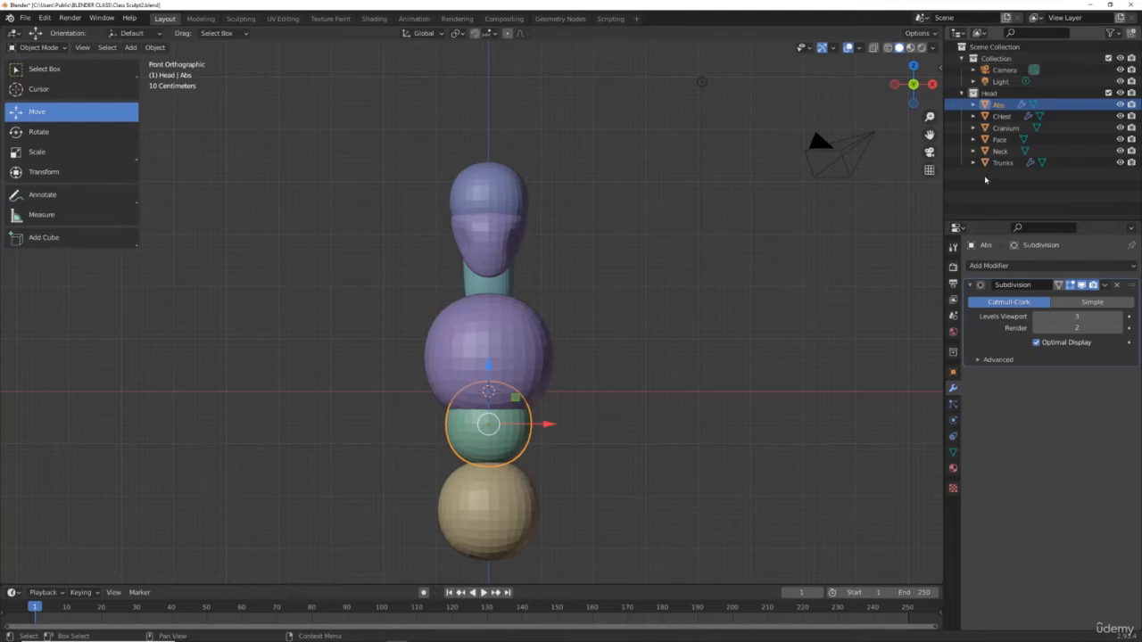
pyautogui.click(1053, 189)
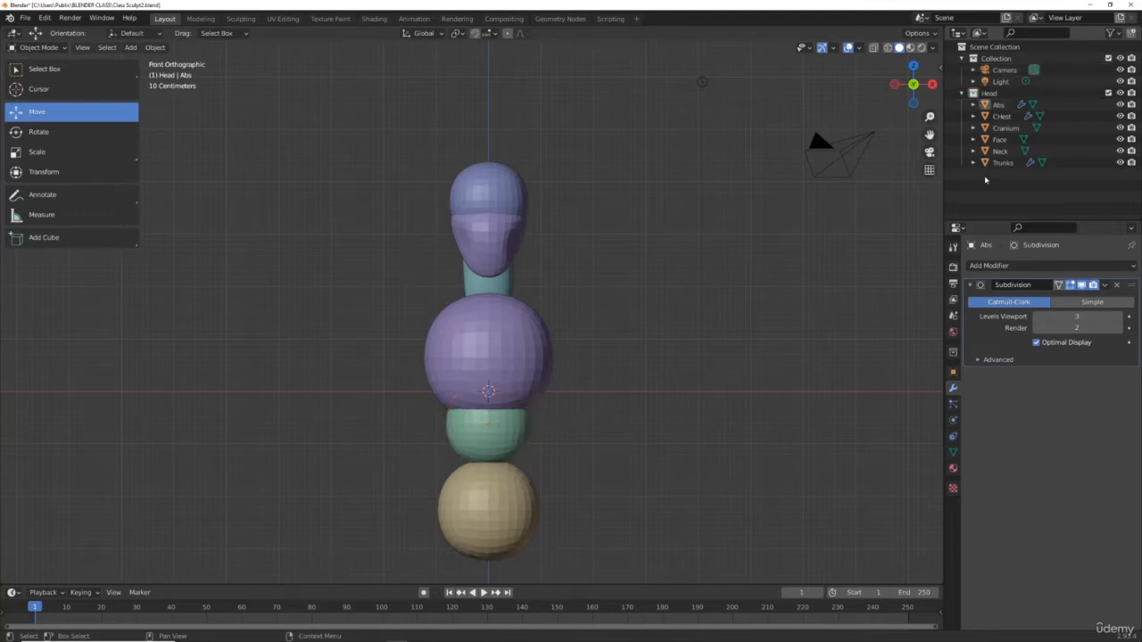
pyautogui.click(1130, 33)
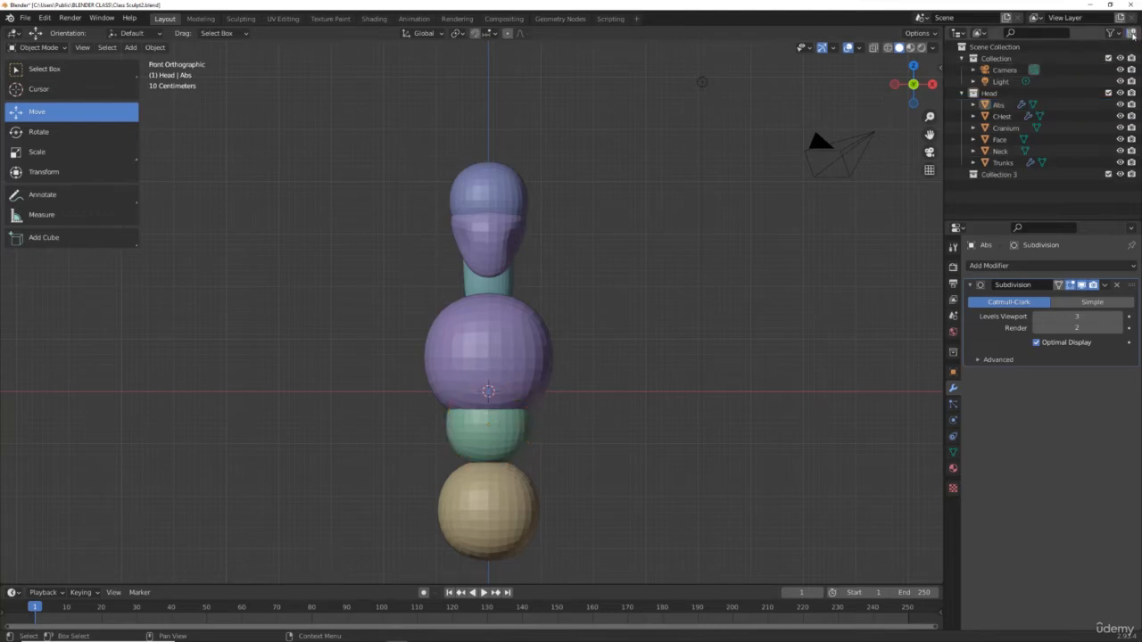
pyautogui.click(990, 175)
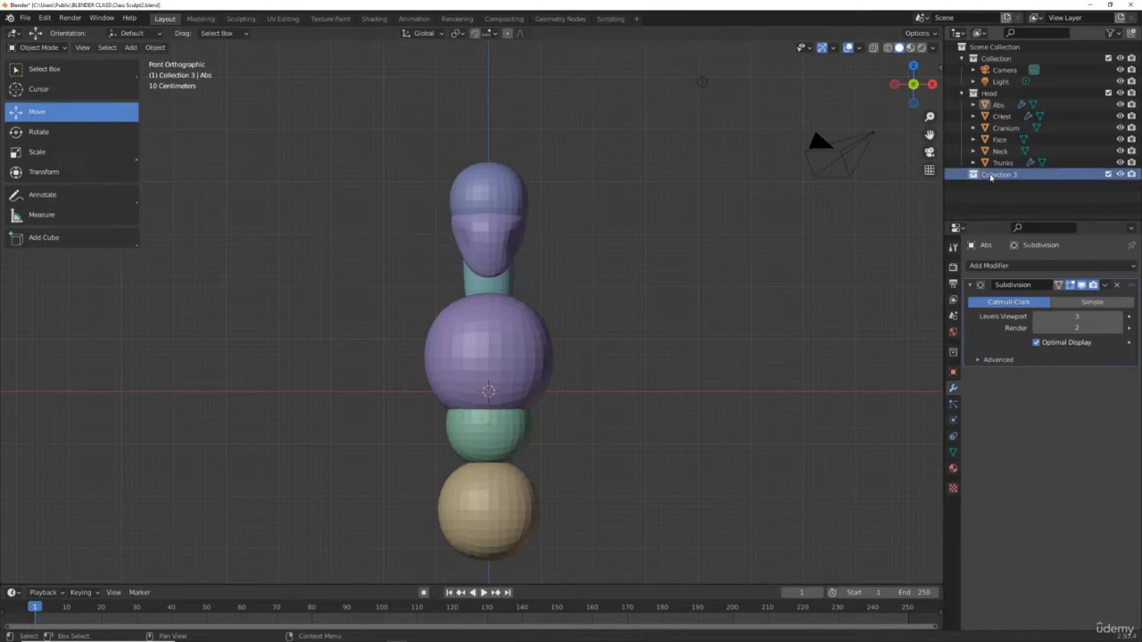
pyautogui.doubleClick(990, 176)
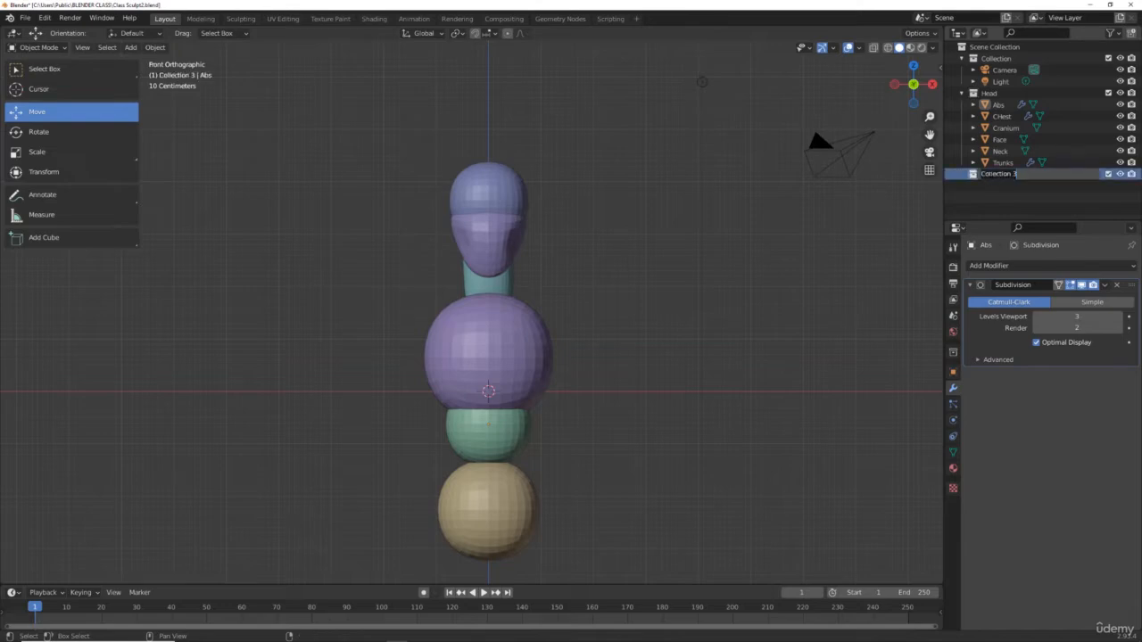
pyautogui.write('R')
pyautogui.write('T')
pyautogui.write('orso')
pyautogui.press('Return')
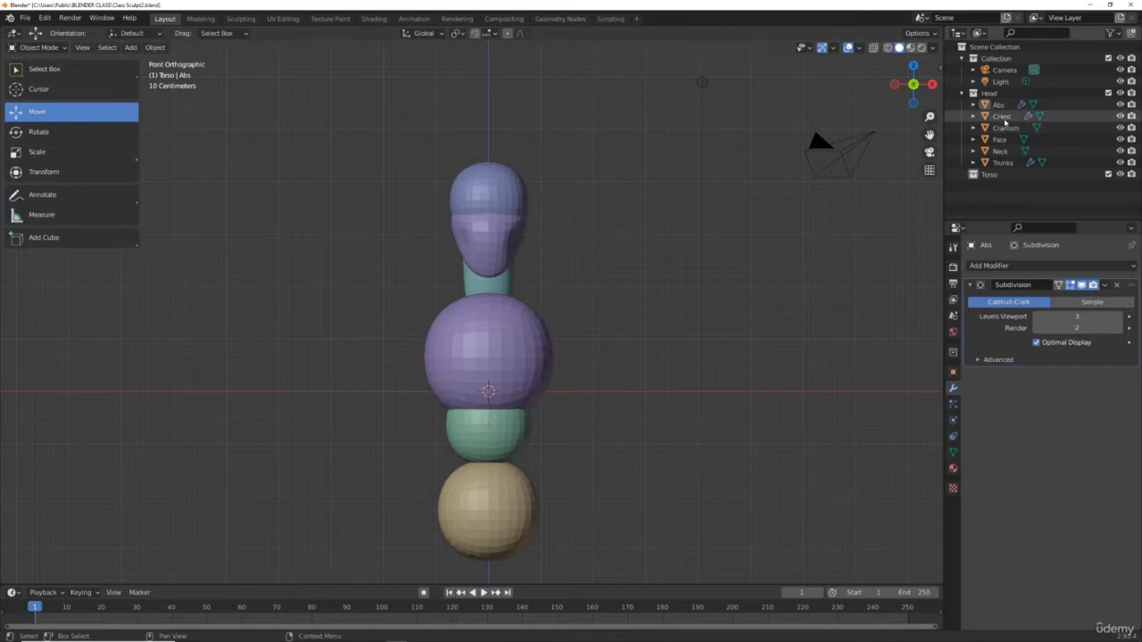
# Move the CHest, Abs and Trunks objects from the Head collection into the Torso collection.
pyautogui.moveTo(1002, 117); pyautogui.dragTo(998, 186)
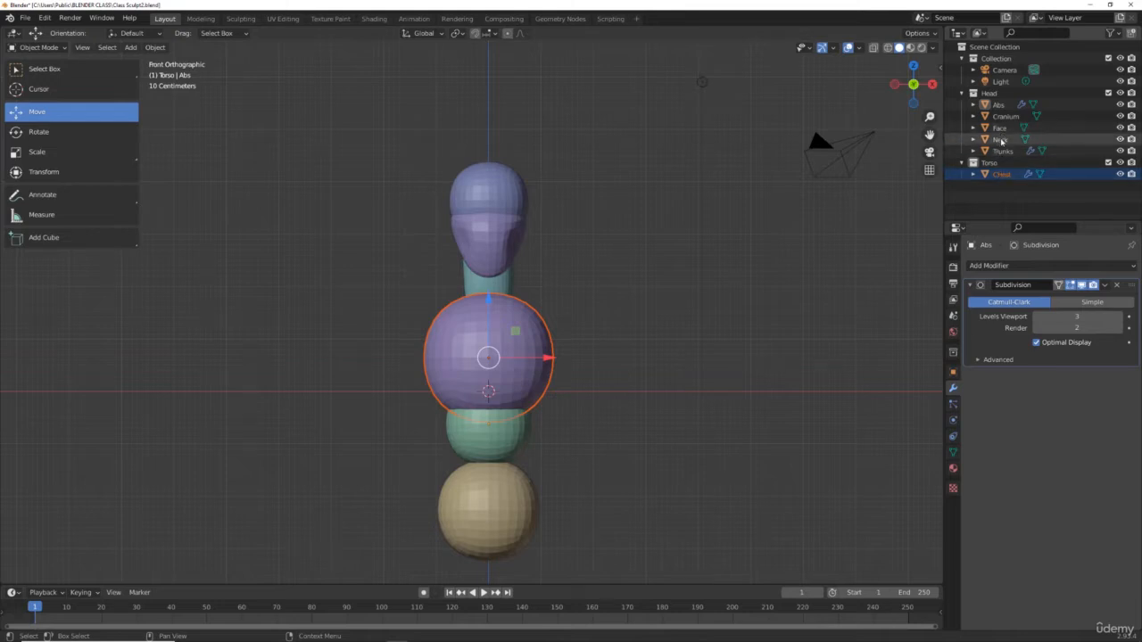
pyautogui.click(998, 105)
pyautogui.moveTo(999, 104); pyautogui.dragTo(998, 171)
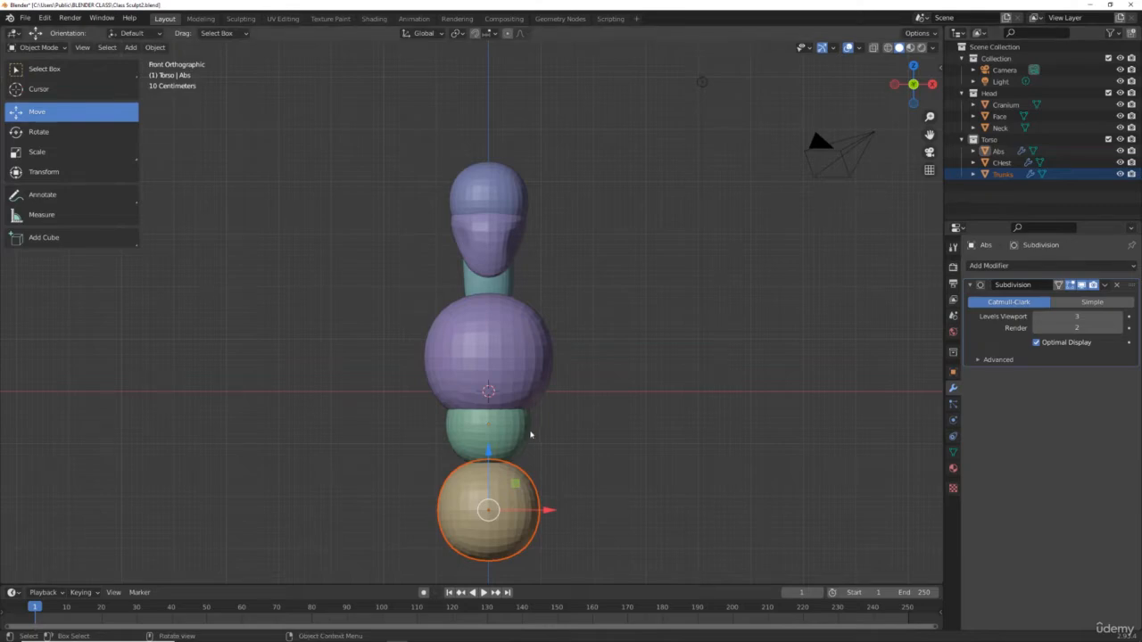
pyautogui.click(581, 429)
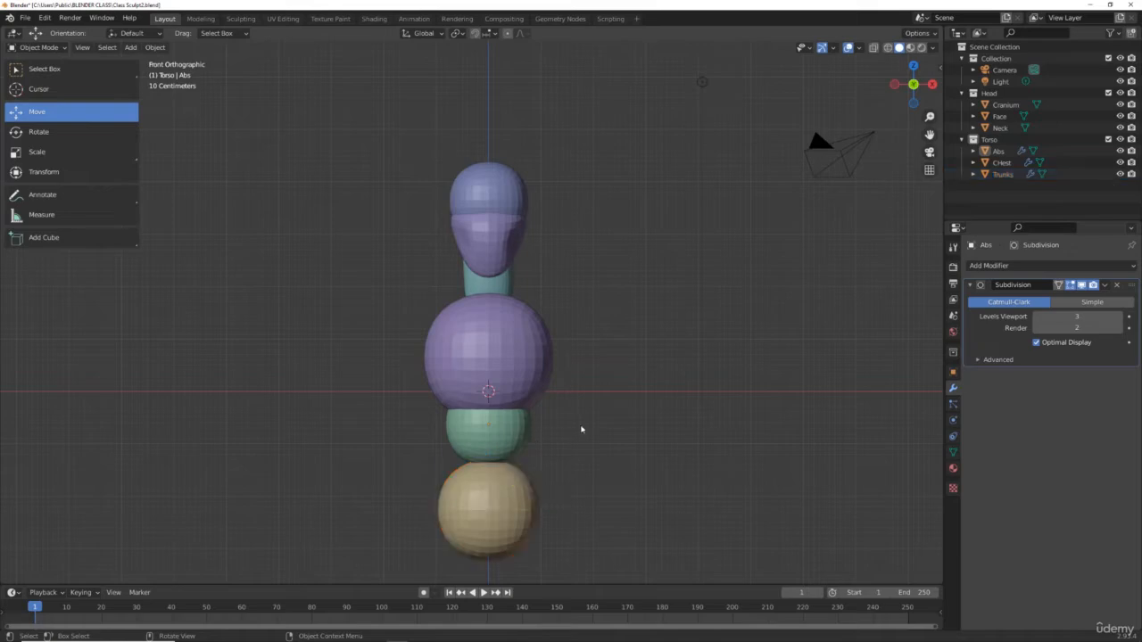
# Stretch Abs along the Z axis by a factor of about 1.73.
pyautogui.click(517, 428)
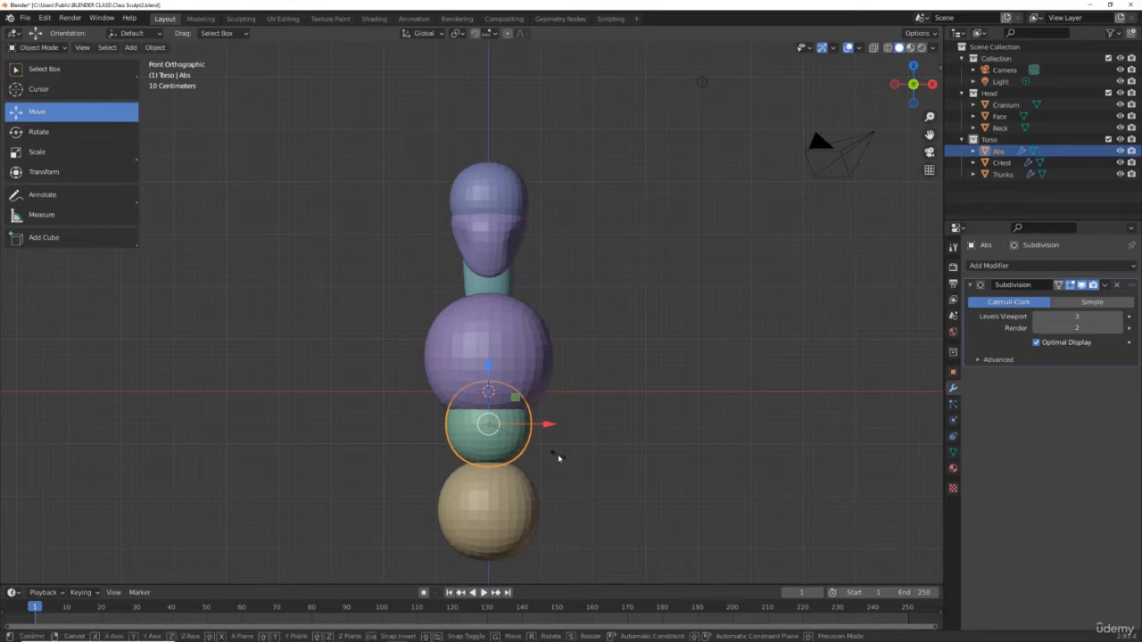
pyautogui.press('s')
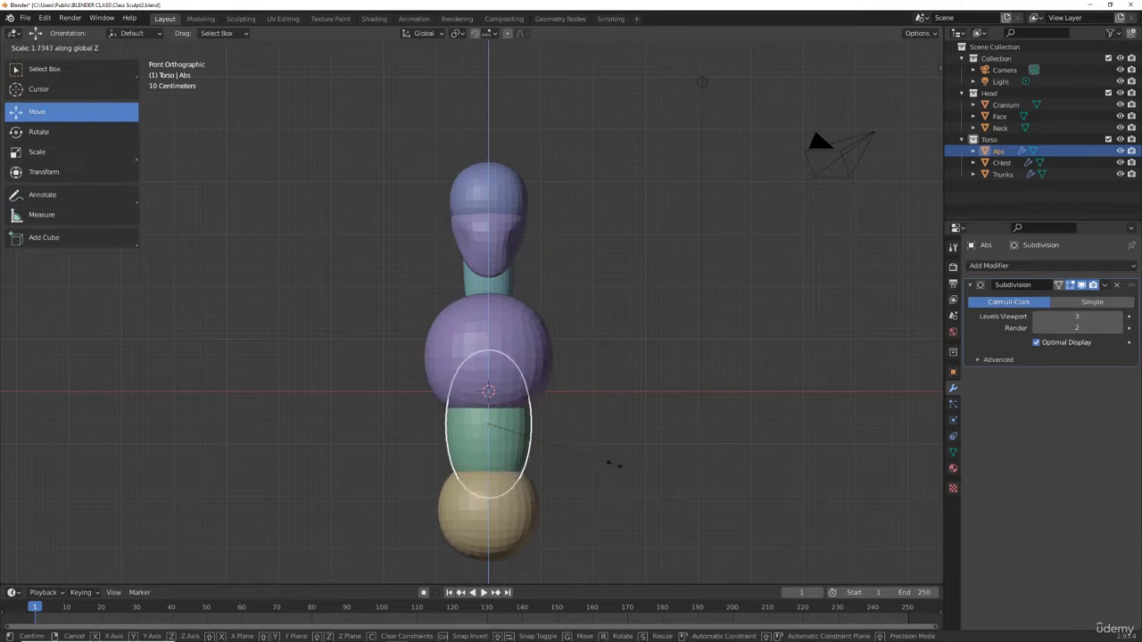
pyautogui.click(611, 467)
# Lower Abs about 0.179 m along Z and raise Trunks about 0.255 m along Z.
pyautogui.moveTo(488, 363); pyautogui.dragTo(488, 370)
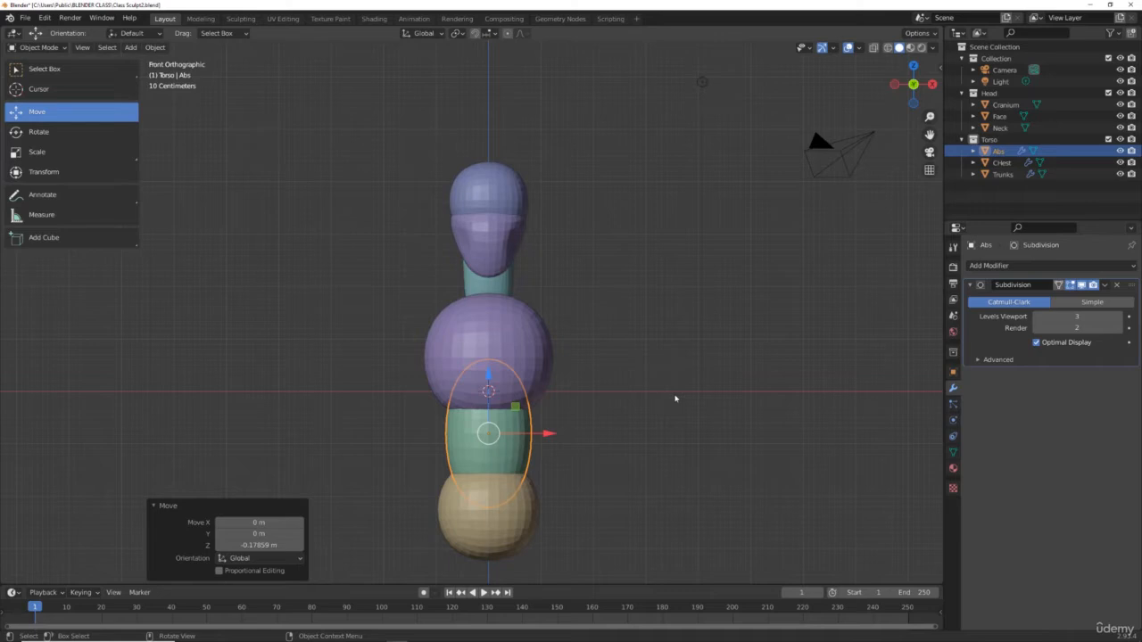
pyautogui.click(508, 529)
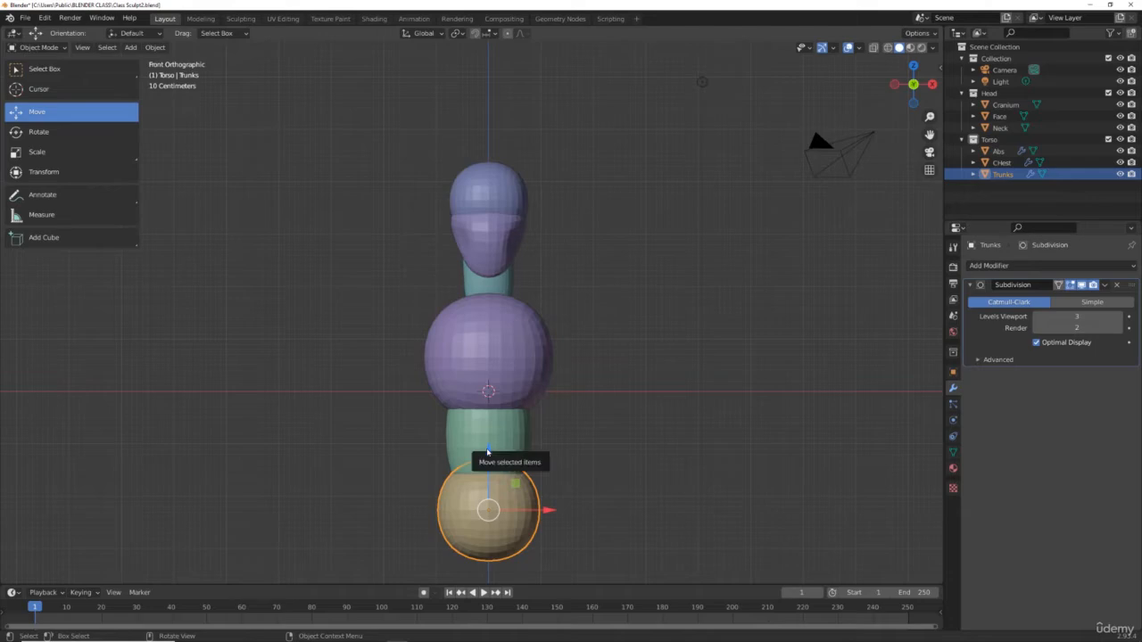
pyautogui.moveTo(488, 452); pyautogui.dragTo(484, 435)
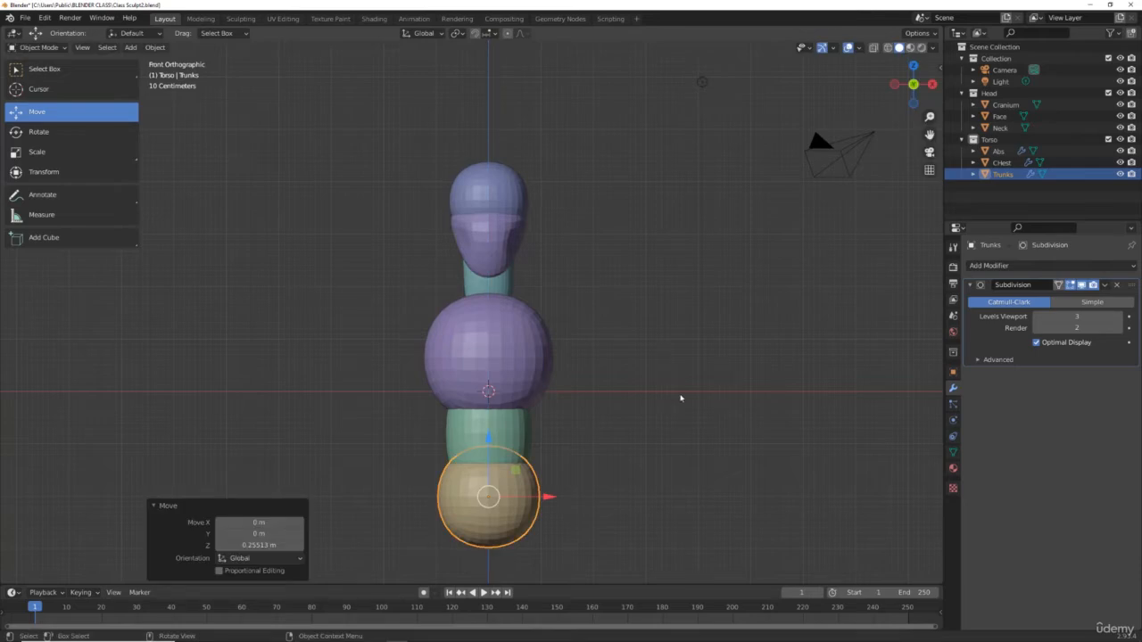
# From the right side view, shift CHest about 0.723 m, Abs about 0.442 m and Trunks about 0.774 m along positive Y.
pyautogui.press('KP_3')
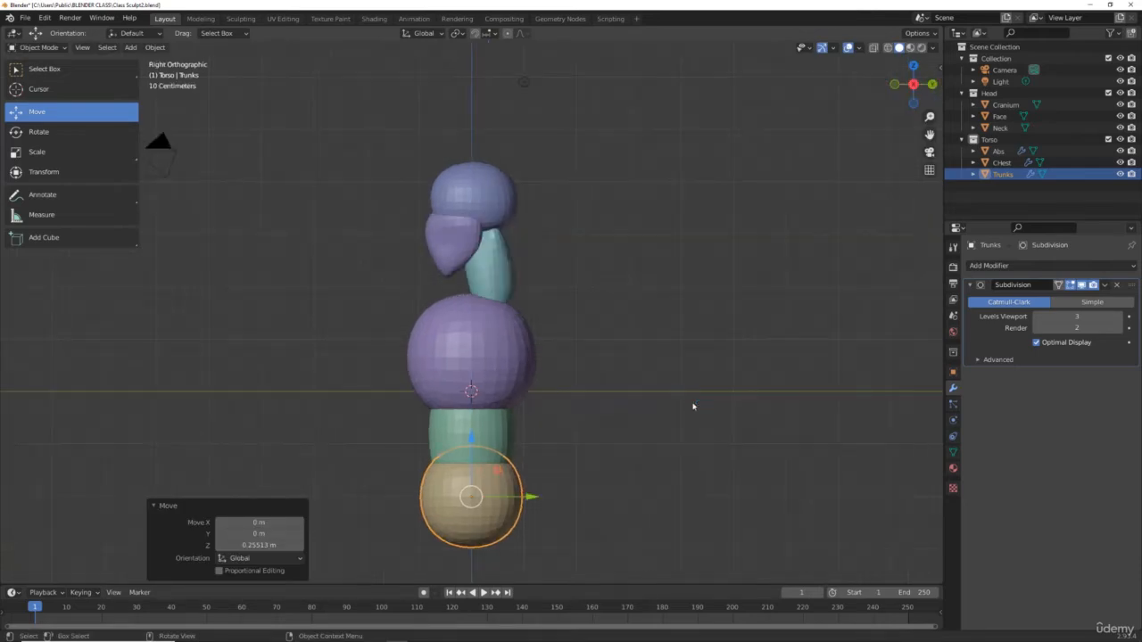
pyautogui.click(483, 348)
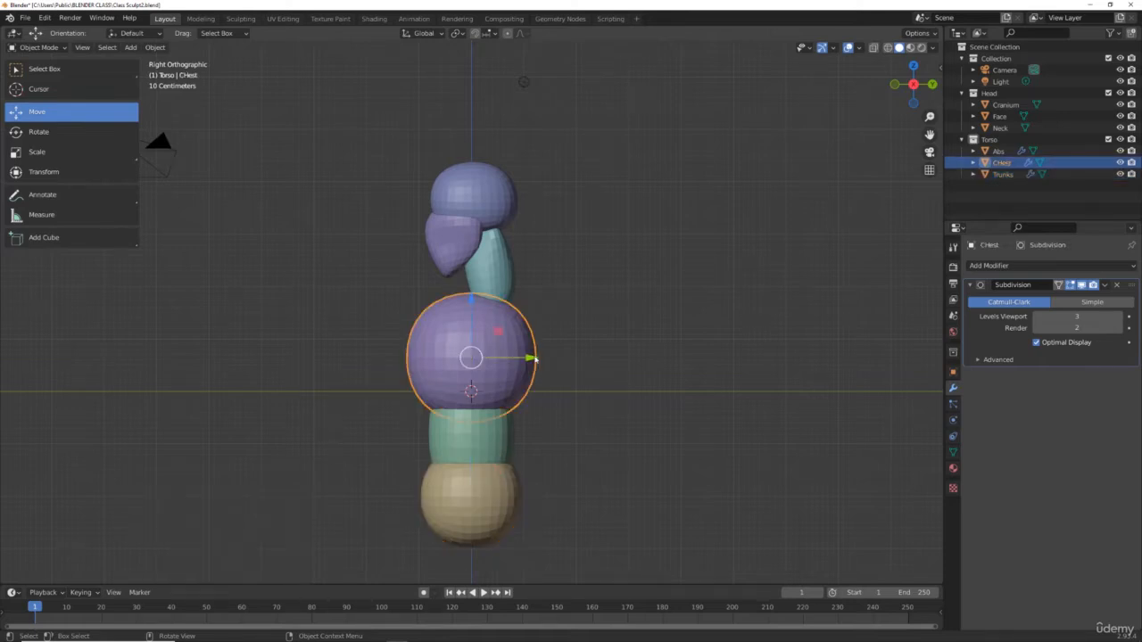
pyautogui.moveTo(530, 357); pyautogui.dragTo(571, 354)
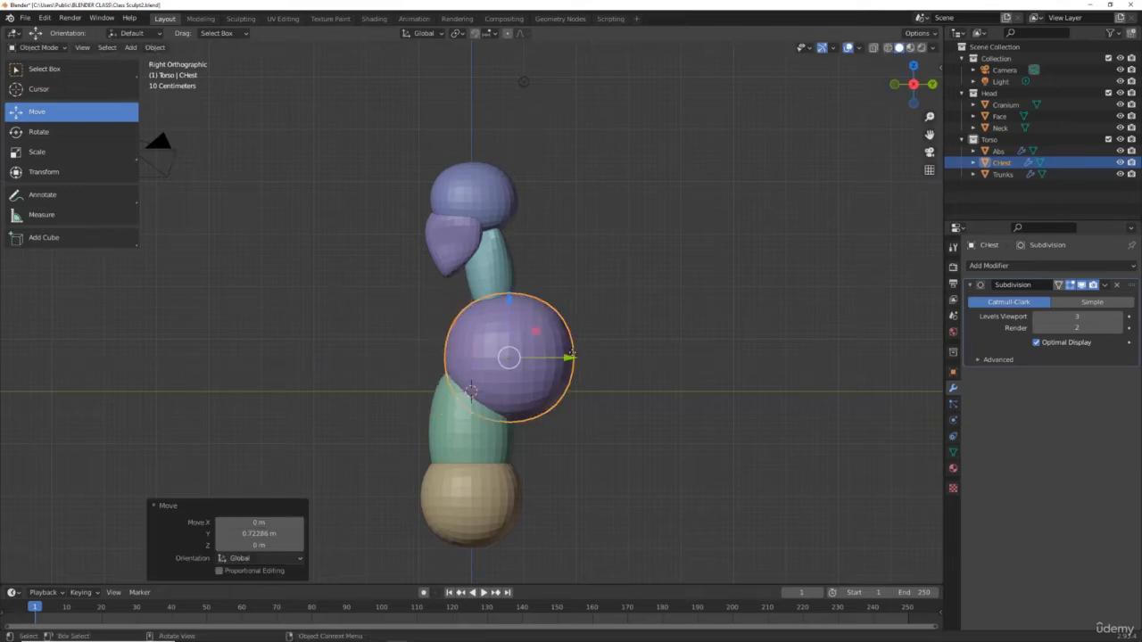
pyautogui.click(465, 438)
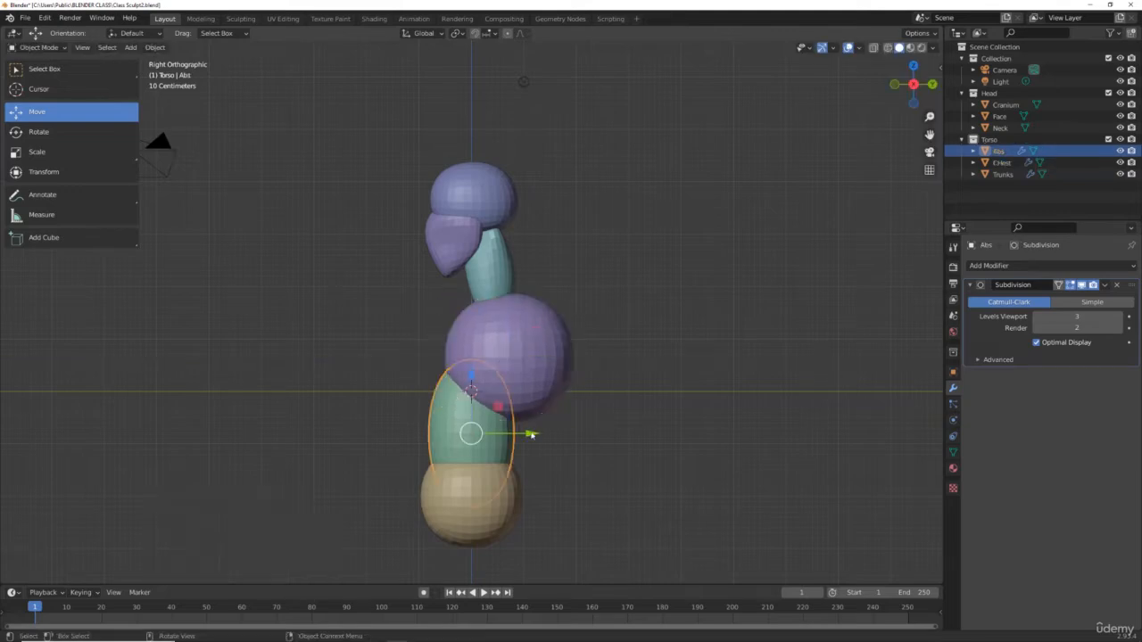
pyautogui.moveTo(530, 434); pyautogui.dragTo(553, 435)
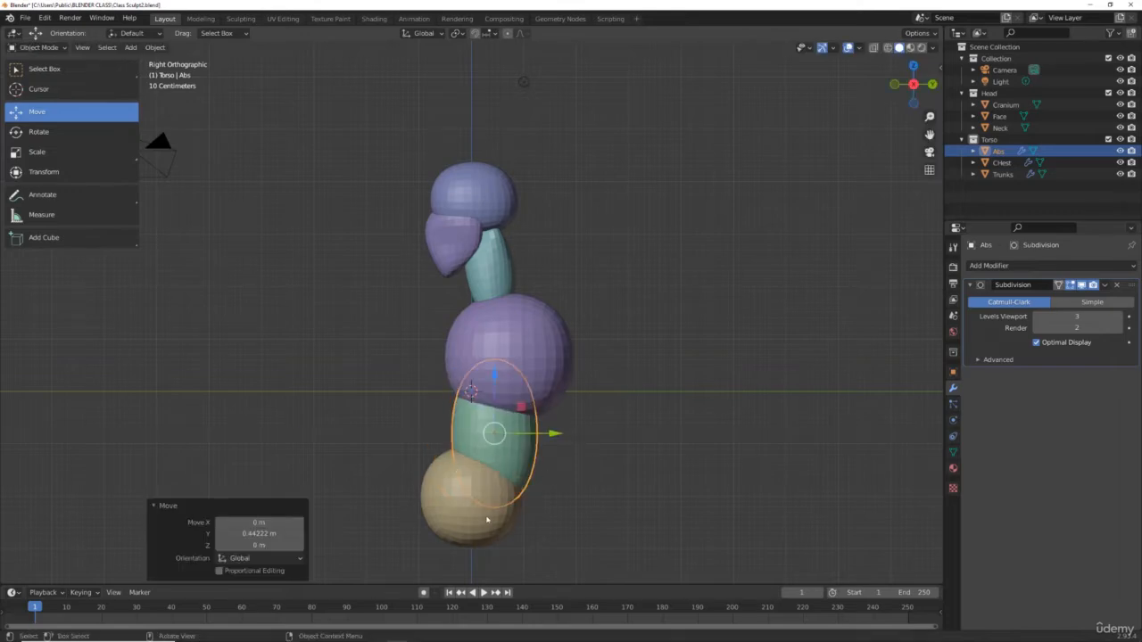
pyautogui.click(484, 520)
pyautogui.moveTo(532, 497); pyautogui.dragTo(573, 498)
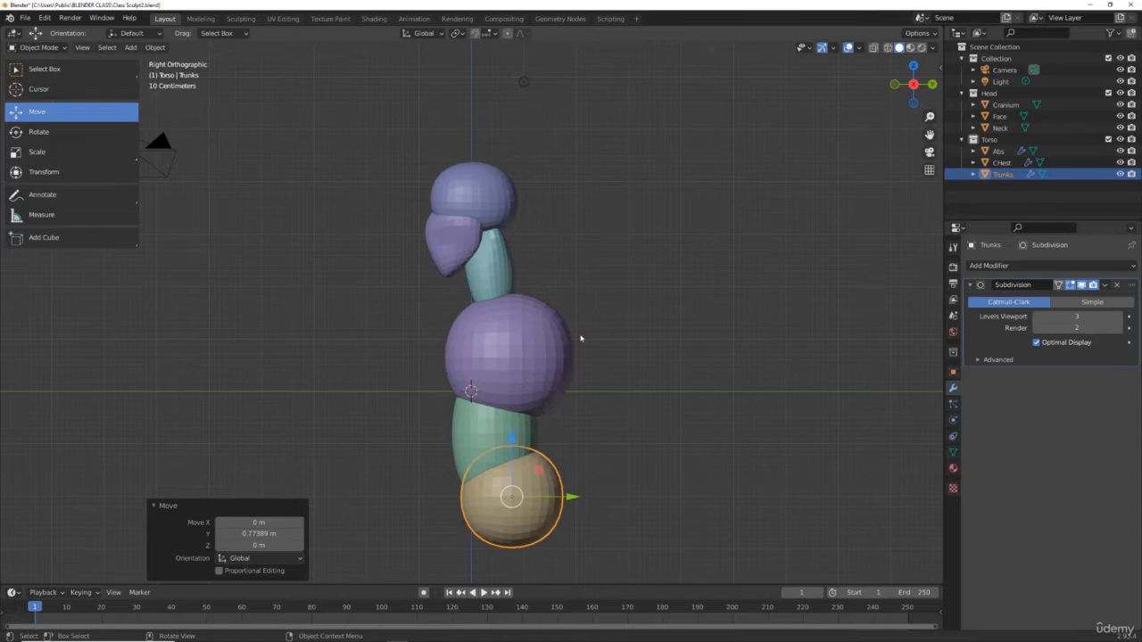
# Scale CHest uniformly by about 0.942 and raise it about 0.23 m along Z.
pyautogui.click(527, 340)
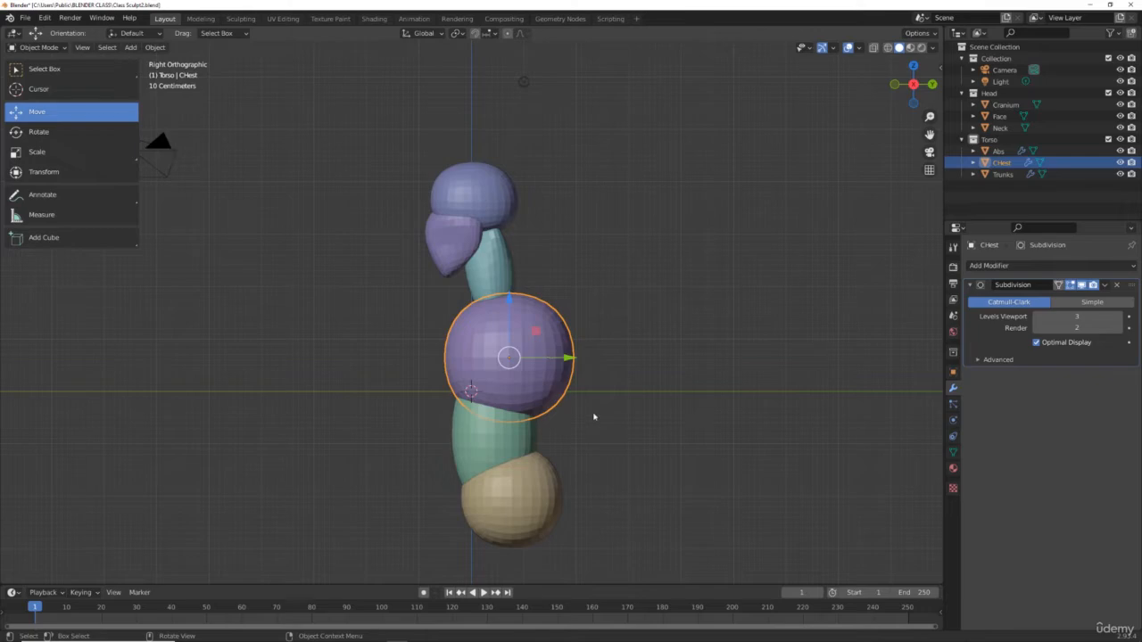
pyautogui.press('s')
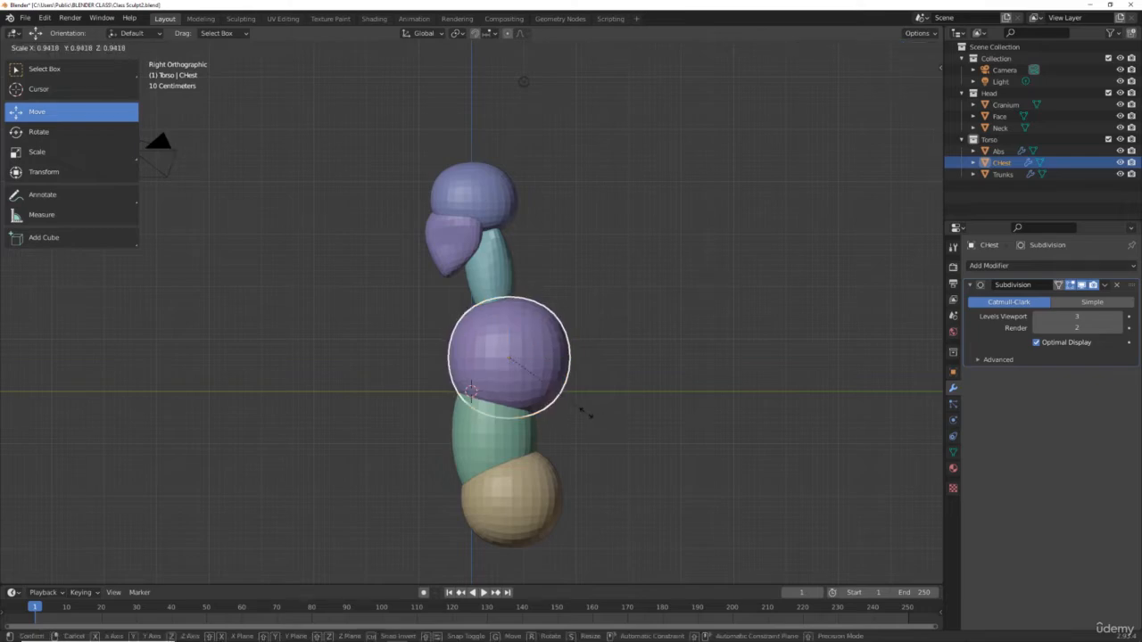
pyautogui.click(586, 416)
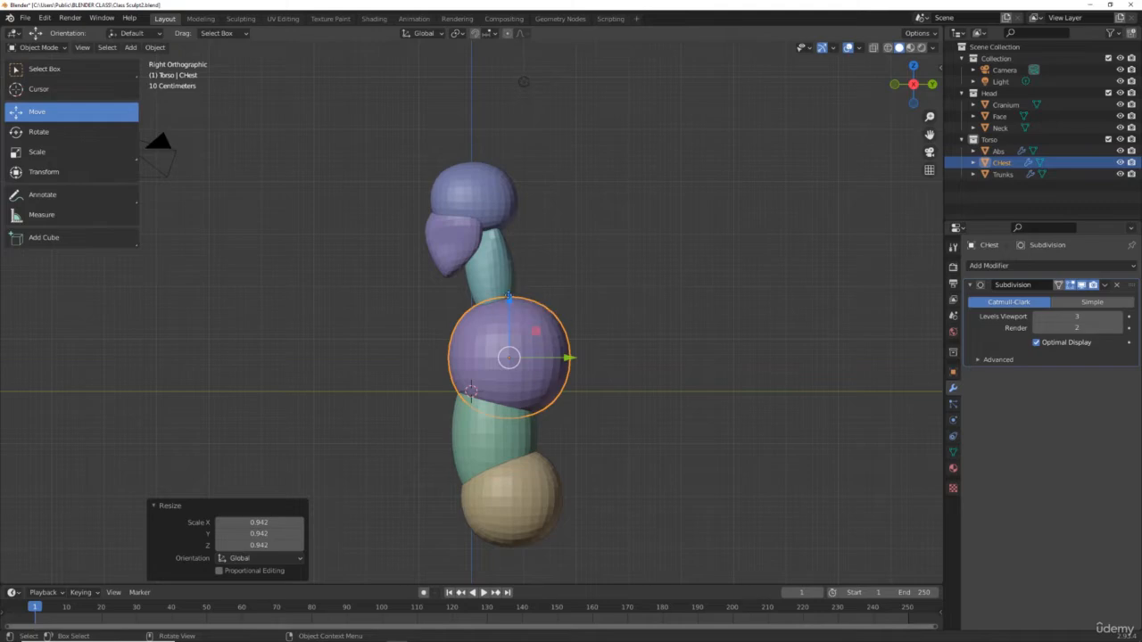
pyautogui.moveTo(508, 296); pyautogui.dragTo(502, 283)
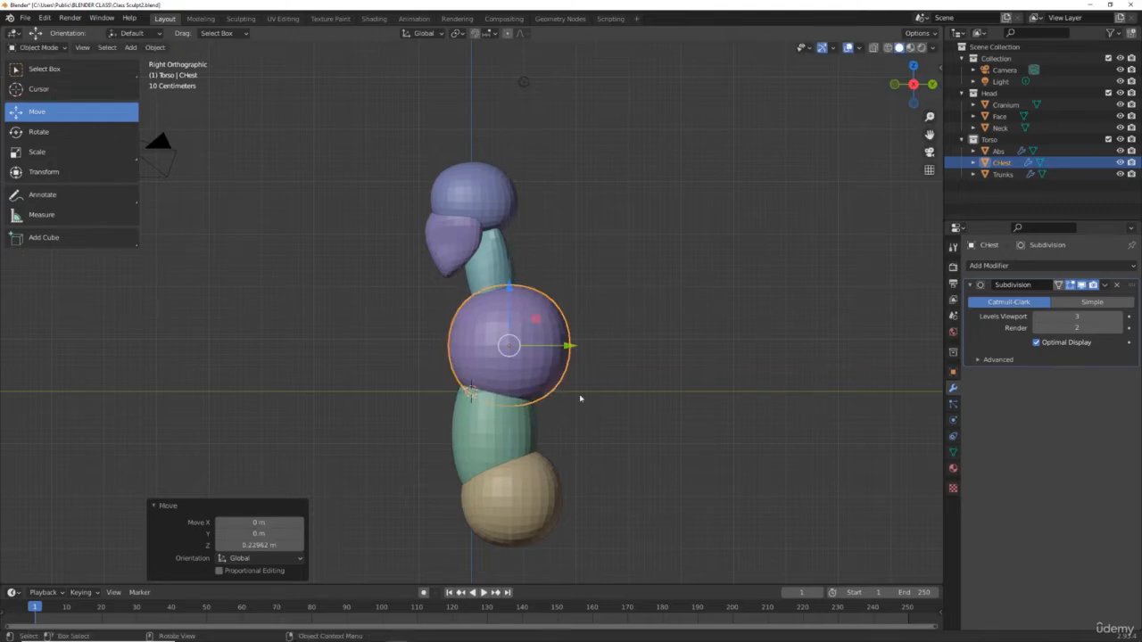
# Stretch CHest along the Z axis by a factor of about 1.192.
pyautogui.press('s')
pyautogui.press('z')
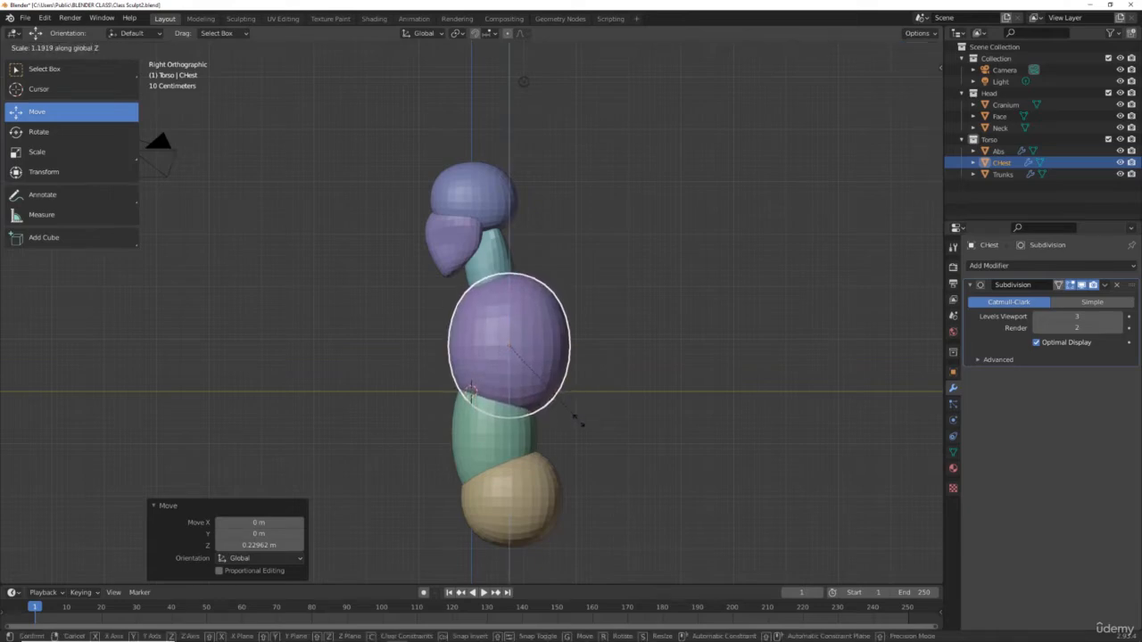
pyautogui.click(580, 425)
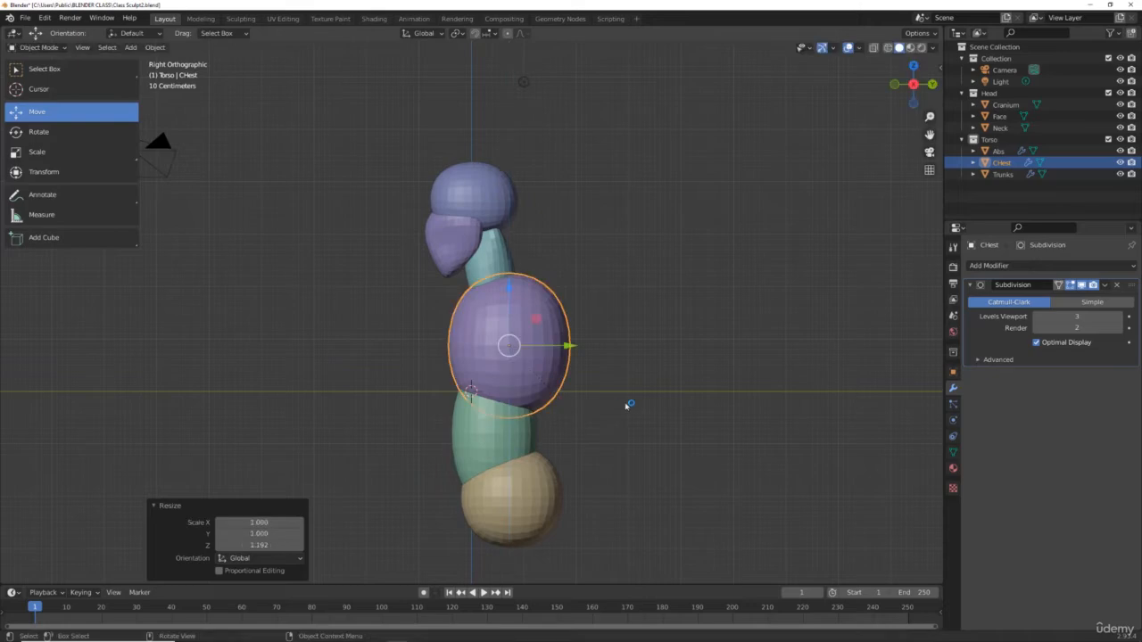
# Shift Abs about 0.119 m along positive Y to line it up between CHest and Trunks.
pyautogui.click(512, 441)
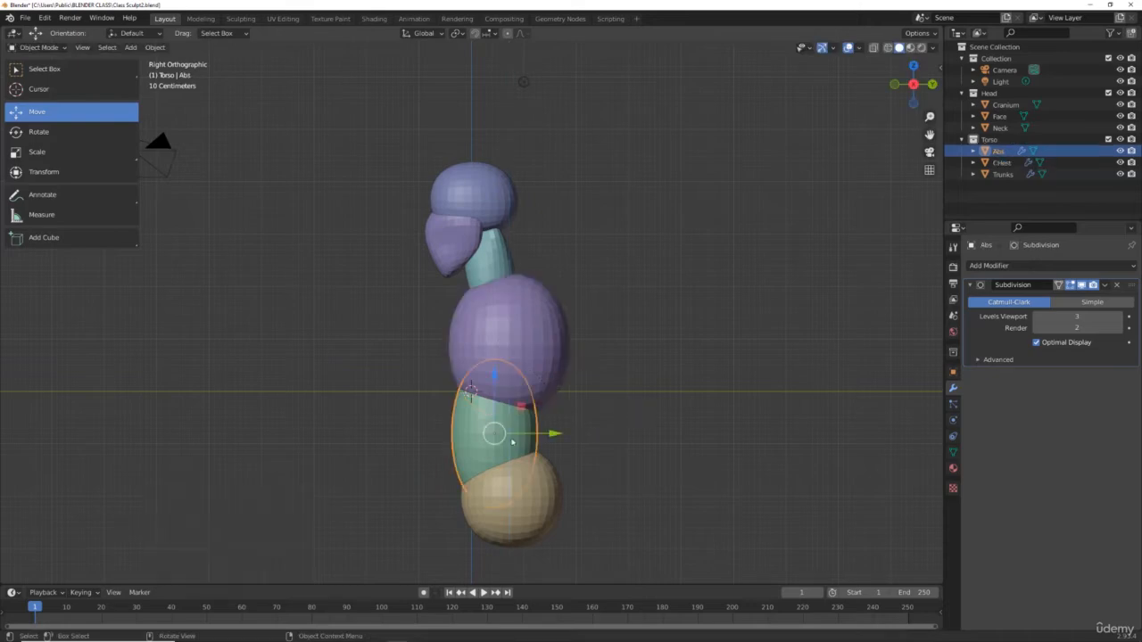
pyautogui.moveTo(540, 436); pyautogui.dragTo(560, 432)
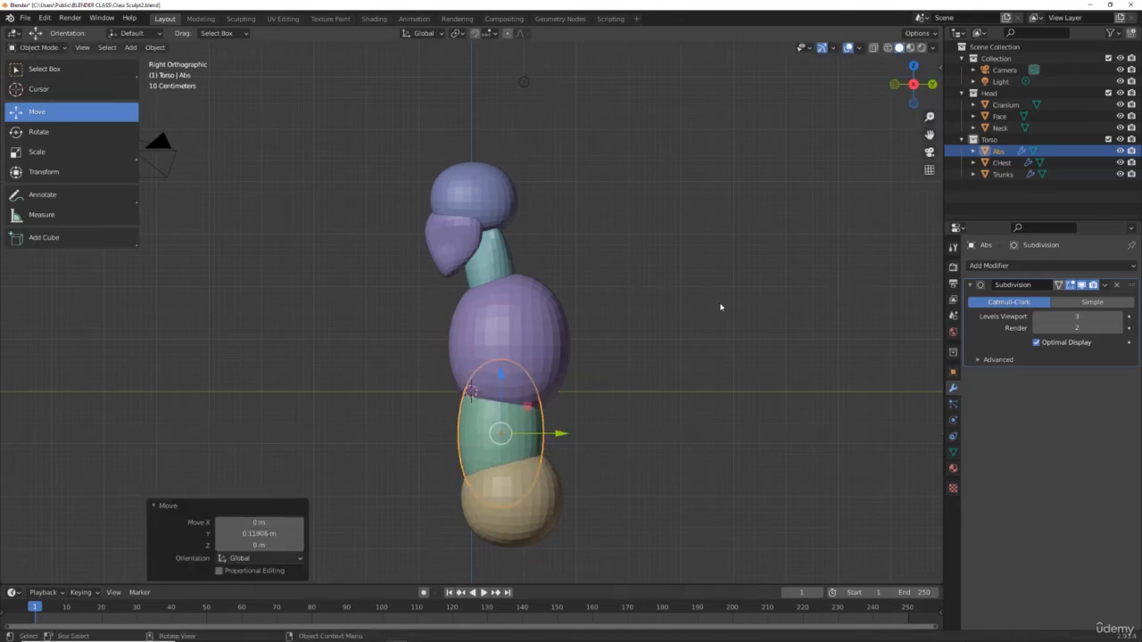
pyautogui.press('KP_1')
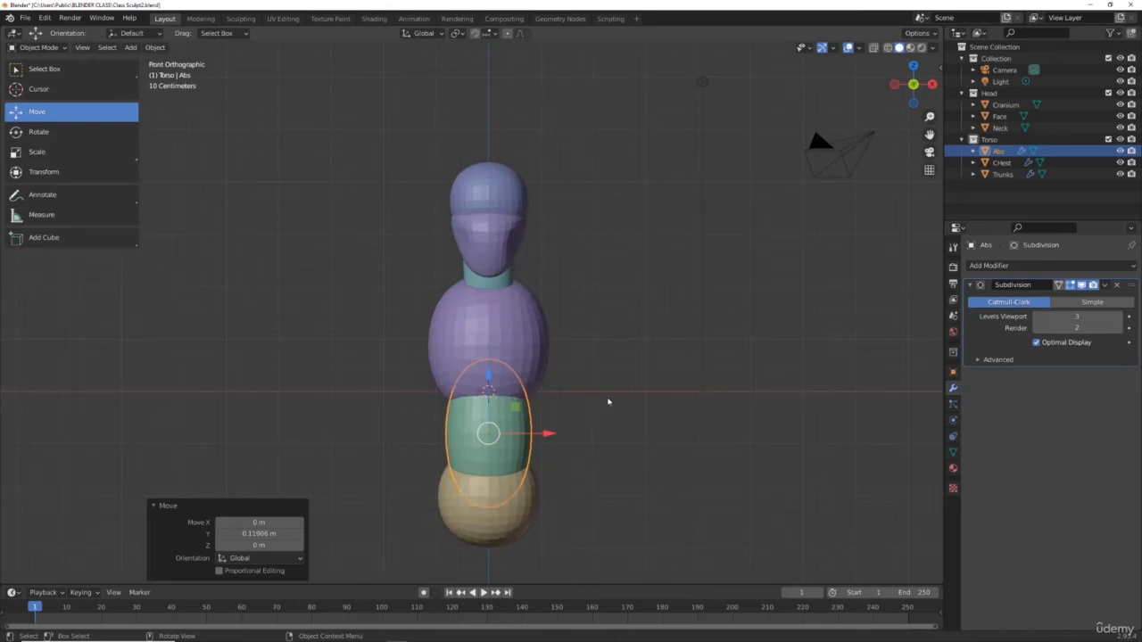
# Switch from Object Mode to Sculpt Mode with Abs as the active object.
pyautogui.click(628, 414)
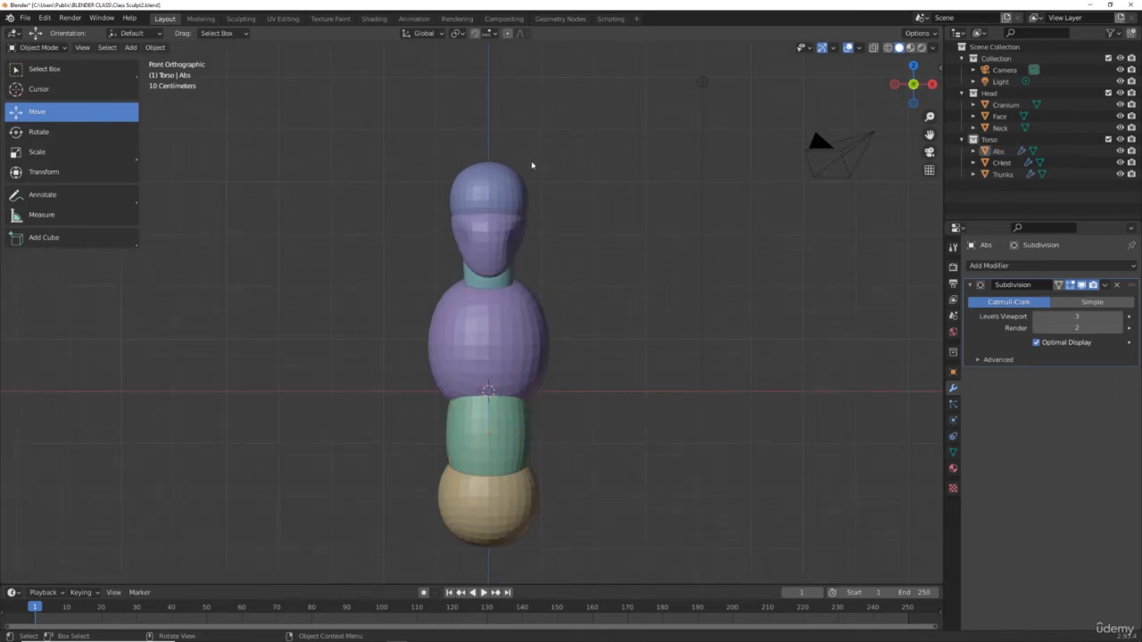
pyautogui.click(27, 68)
pyautogui.hotkey('ctrl', 'Tab')
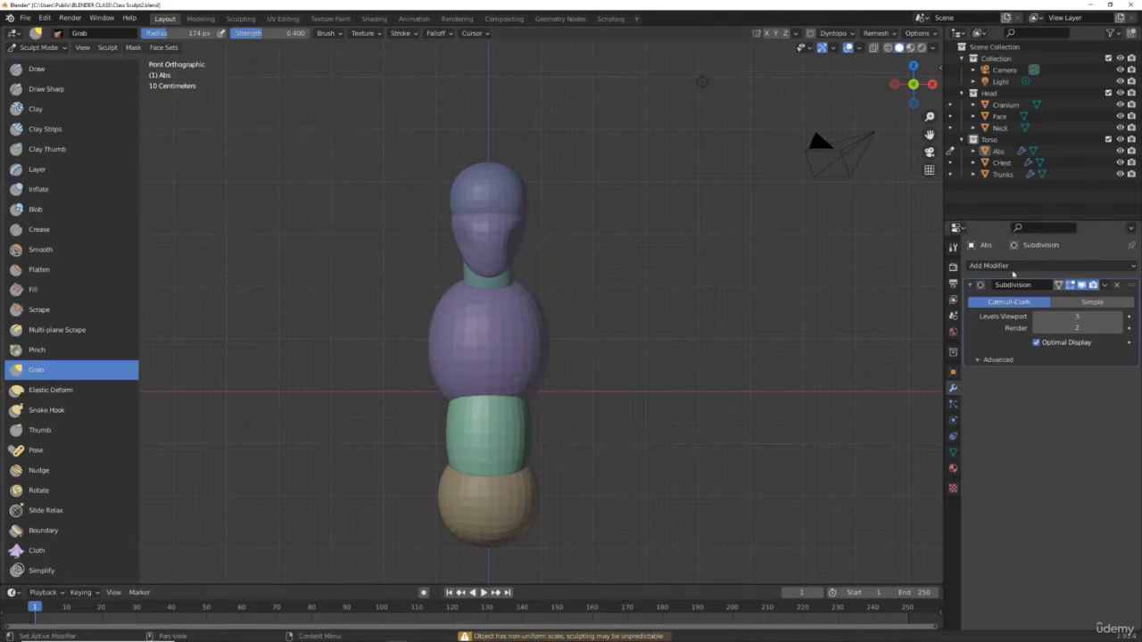
# Make CHest the active sculpting object and turn on X-axis mirror symmetry.
pyautogui.click(1000, 164)
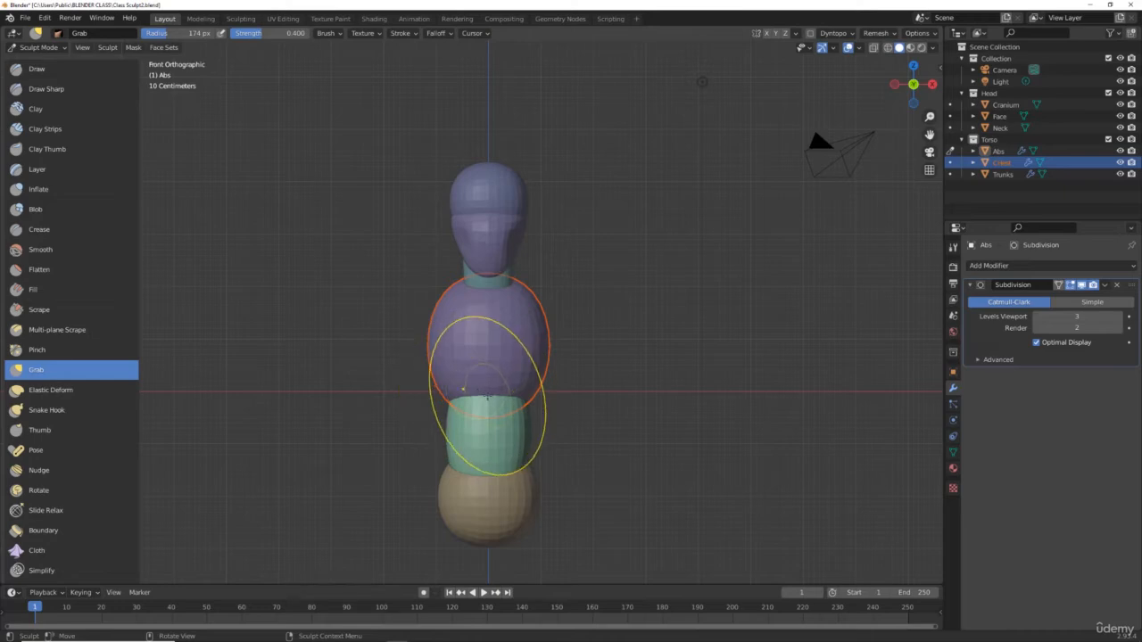
pyautogui.click(765, 34)
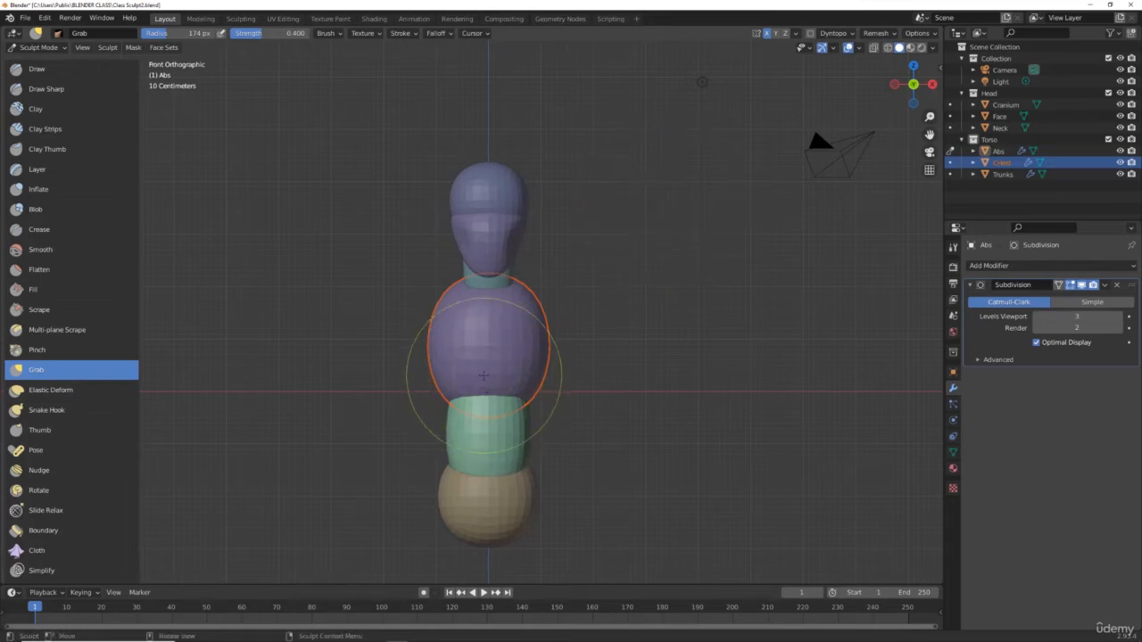
pyautogui.click(951, 163)
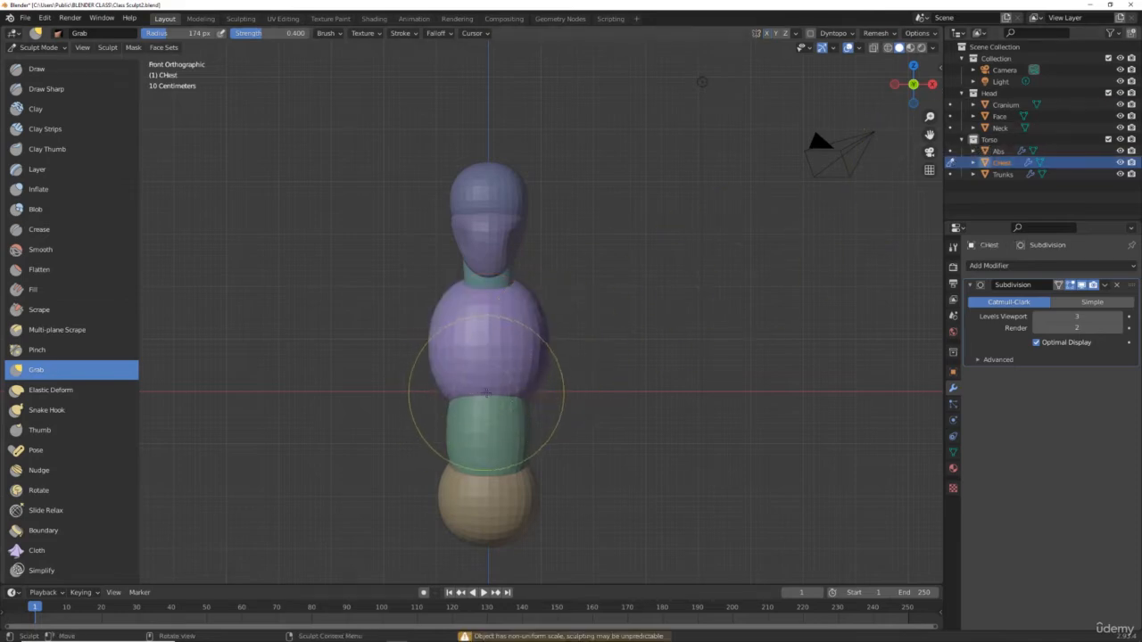
# Try to reshape the lower front of CHest with the Grab brush while its Subdivision modifier is still live.
pyautogui.moveTo(488, 393)
pyautogui.mouseDown()
pyautogui.moveTo(489, 326)
pyautogui.moveTo(484, 382)
pyautogui.moveTo(528, 382)
pyautogui.moveTo(535, 414)
pyautogui.moveTo(532, 381)
pyautogui.mouseUp()
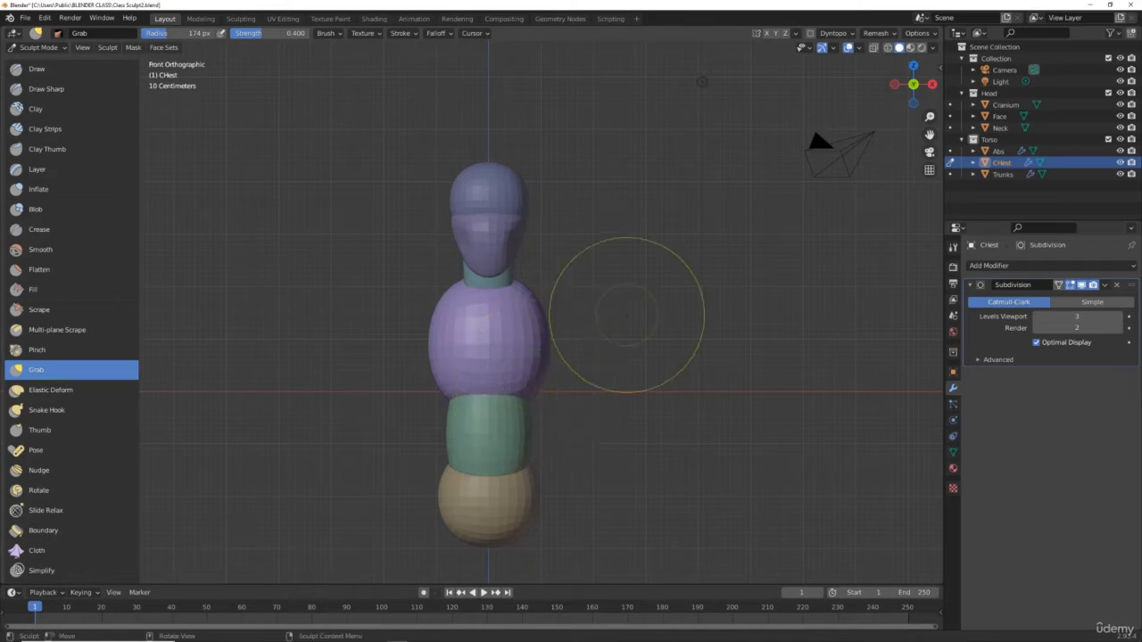
pyautogui.press('ctrl')
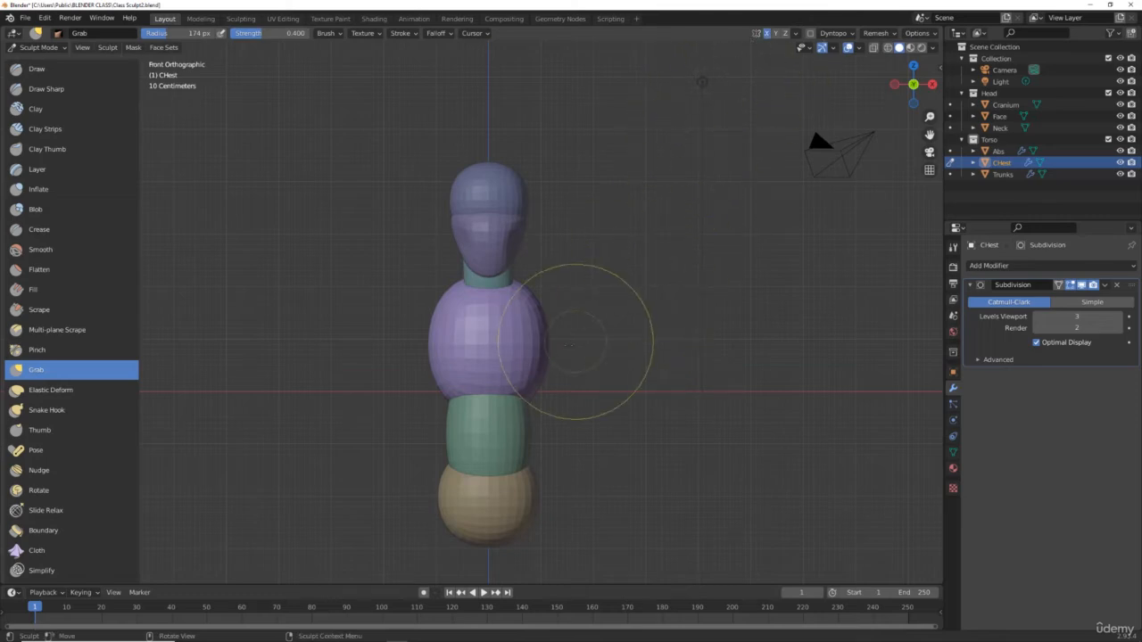
pyautogui.moveTo(524, 382); pyautogui.dragTo(529, 384)
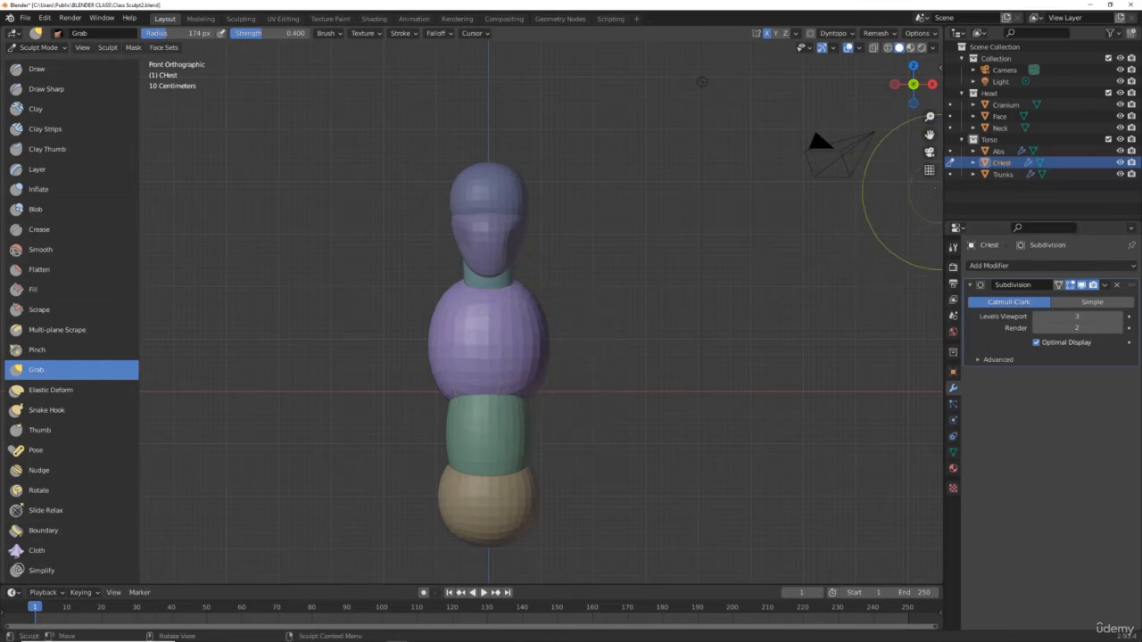
pyautogui.moveTo(912, 81)
pyautogui.mouseDown()
pyautogui.moveTo(896, 162)
pyautogui.moveTo(920, 163)
pyautogui.moveTo(785, 183)
pyautogui.moveTo(767, 171)
pyautogui.moveTo(912, 85)
pyautogui.mouseUp()
pyautogui.click(911, 85)
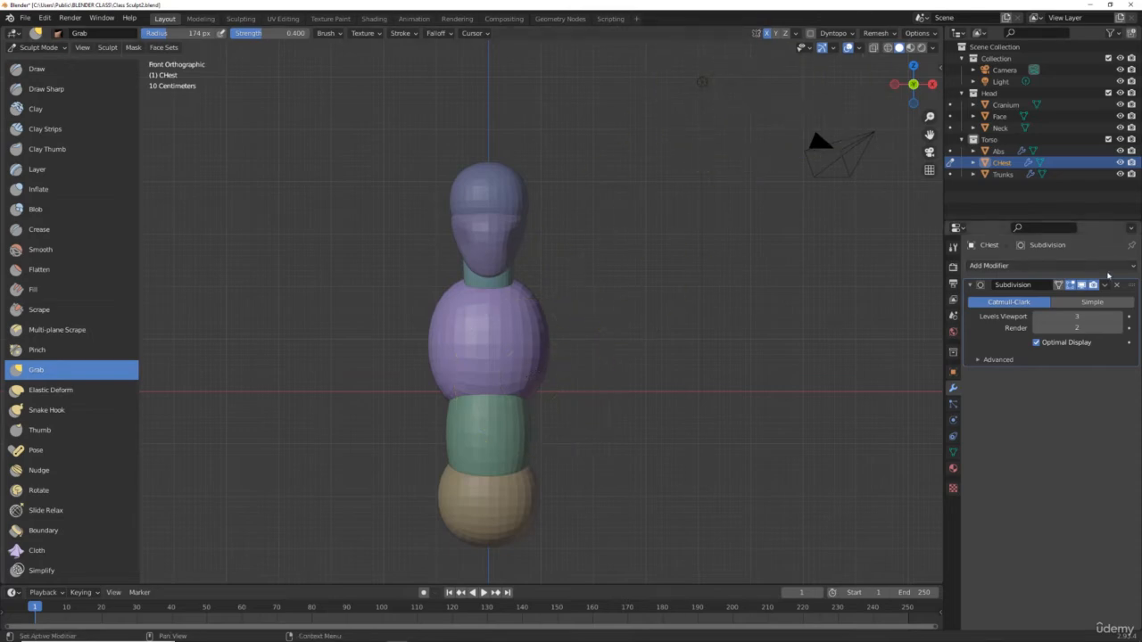
# Apply the Subdivision modifier on CHest and return to Object Mode.
pyautogui.click(1105, 285)
pyautogui.click(1051, 298)
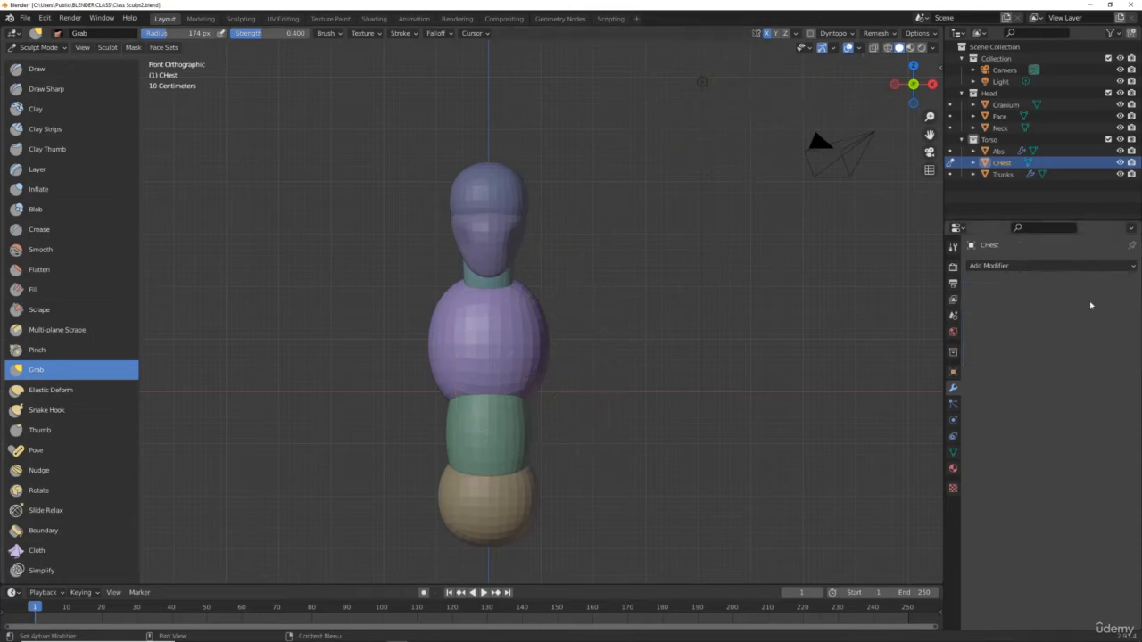
pyautogui.click(1035, 176)
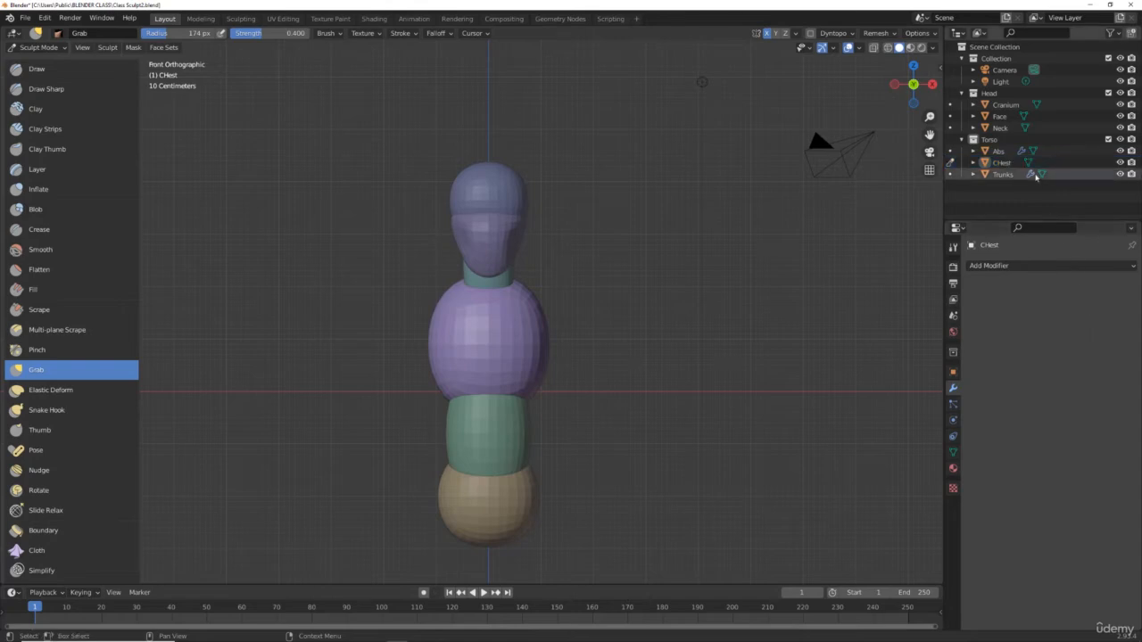
pyautogui.click(47, 47)
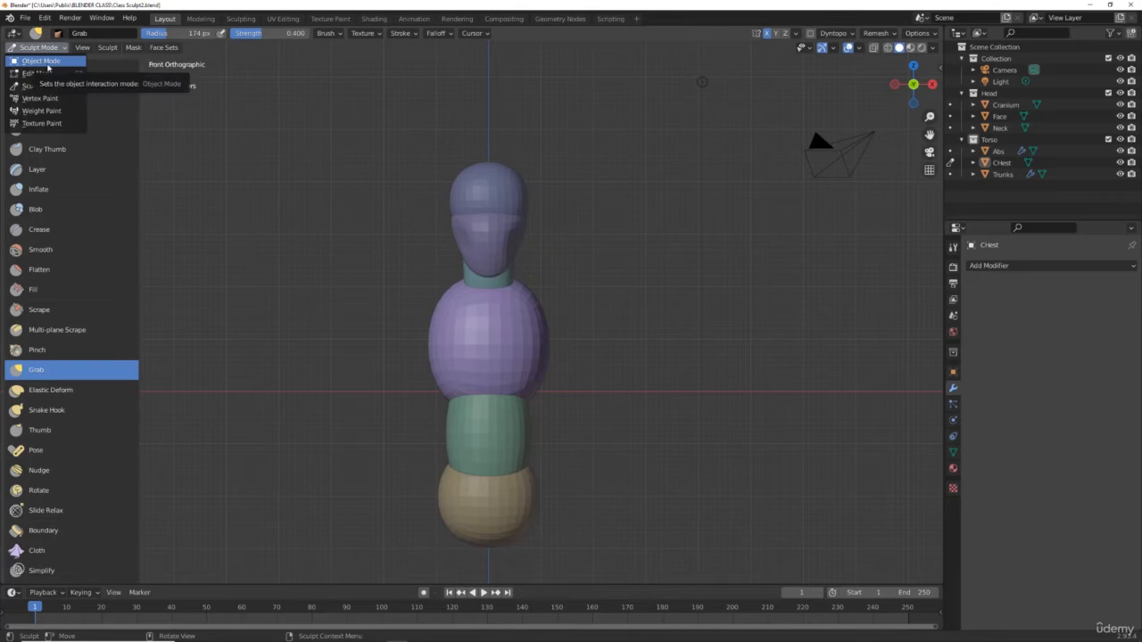
pyautogui.click(47, 62)
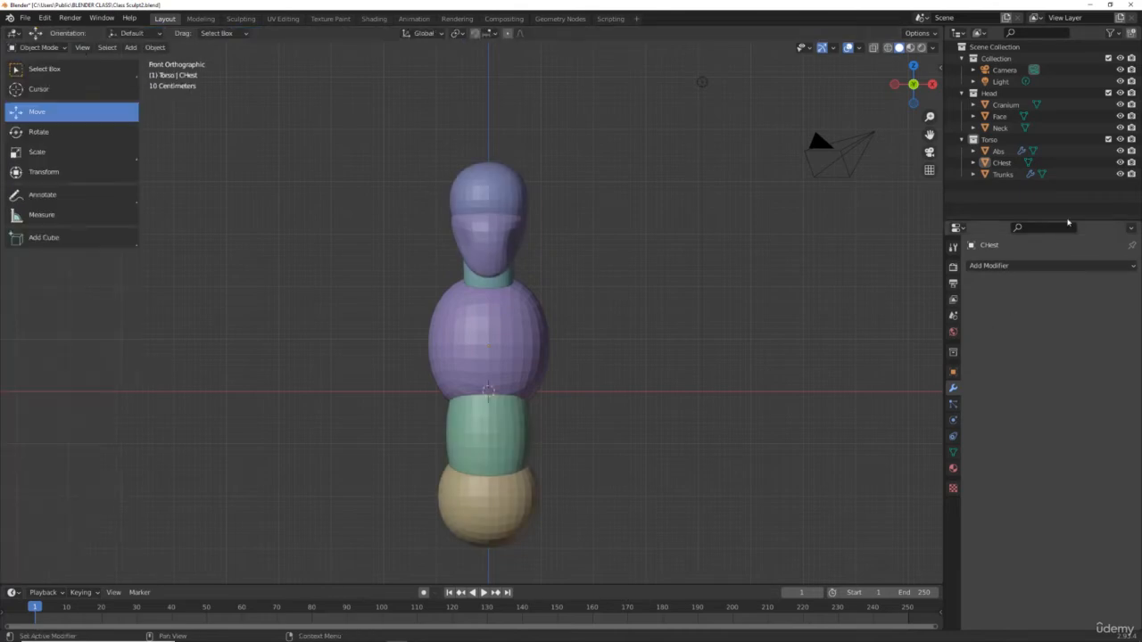
# Apply the Subdivision modifiers on Trunks and Abs.
pyautogui.click(1061, 174)
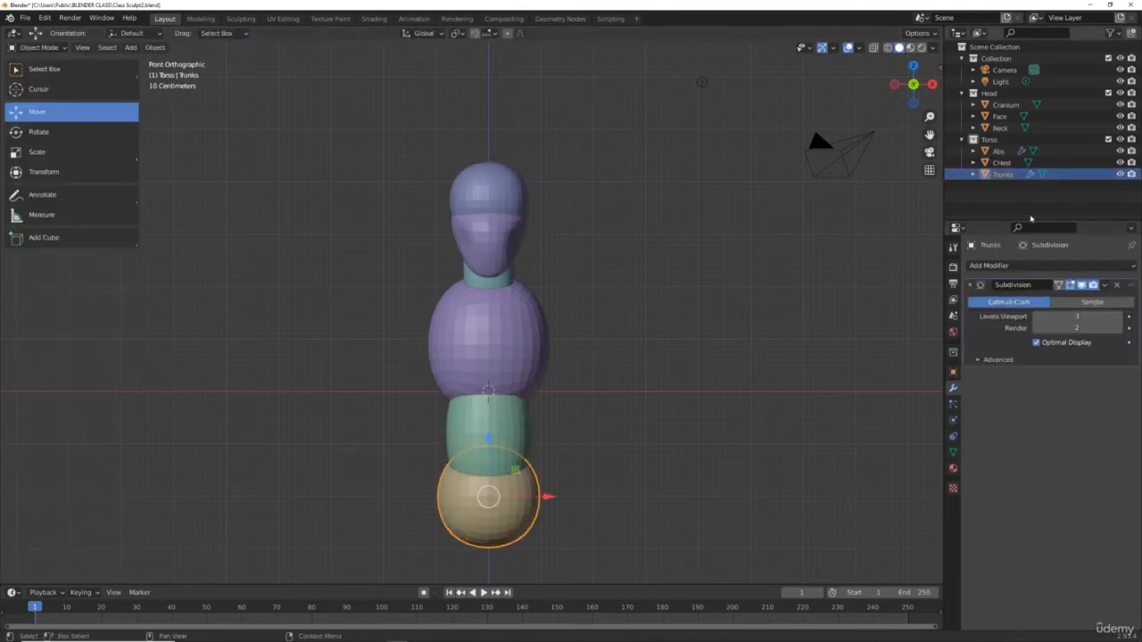
pyautogui.click(1104, 285)
pyautogui.click(1070, 300)
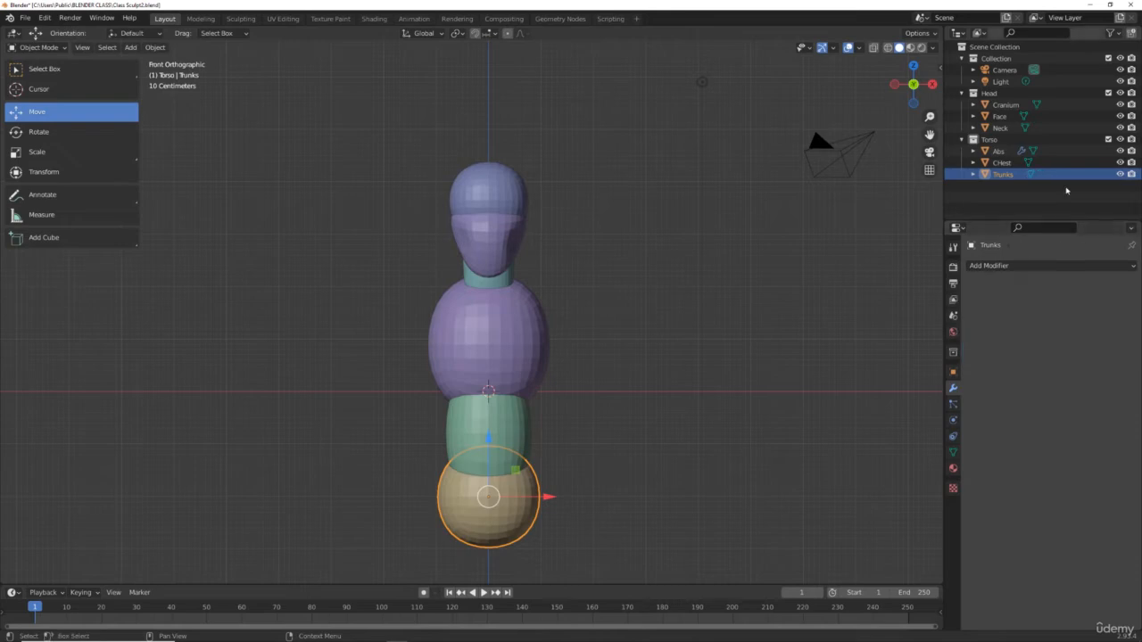
pyautogui.click(1052, 151)
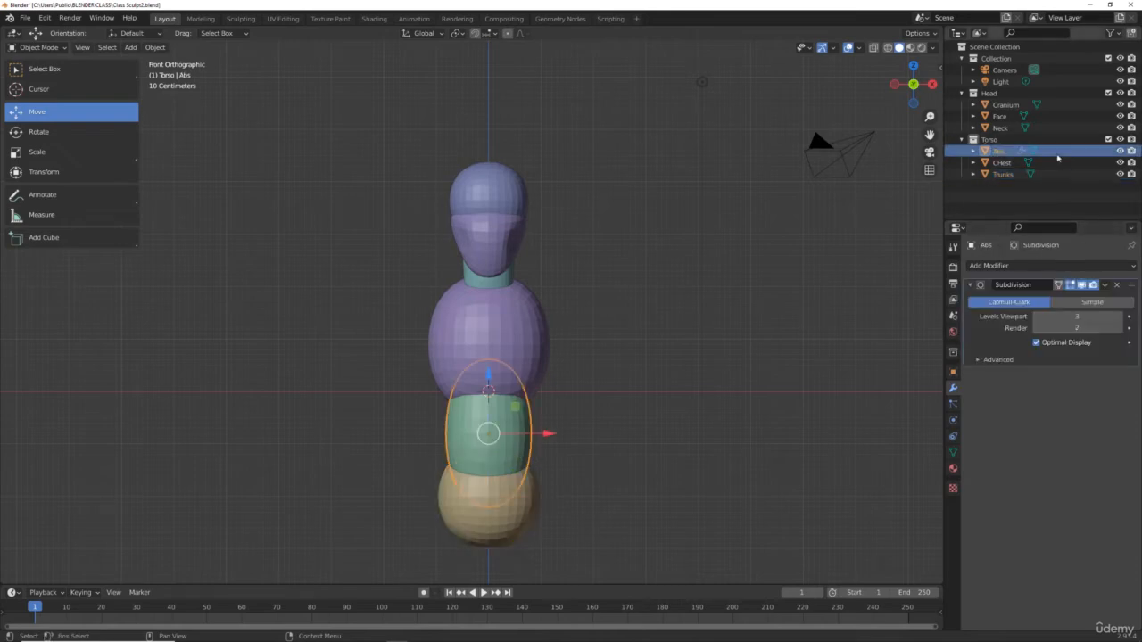
pyautogui.click(1108, 285)
pyautogui.click(1099, 299)
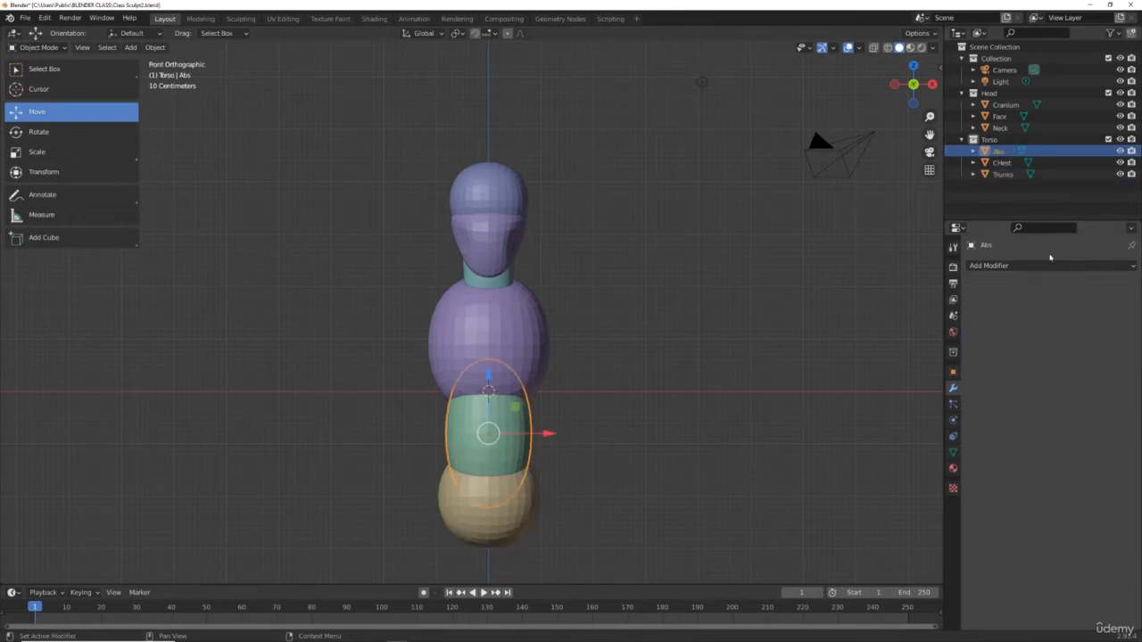
# Sculpt CHest's lower front edge into a rib-cage arch over Abs with Grab, raising the middle and pulling the sides down.
pyautogui.click(1062, 163)
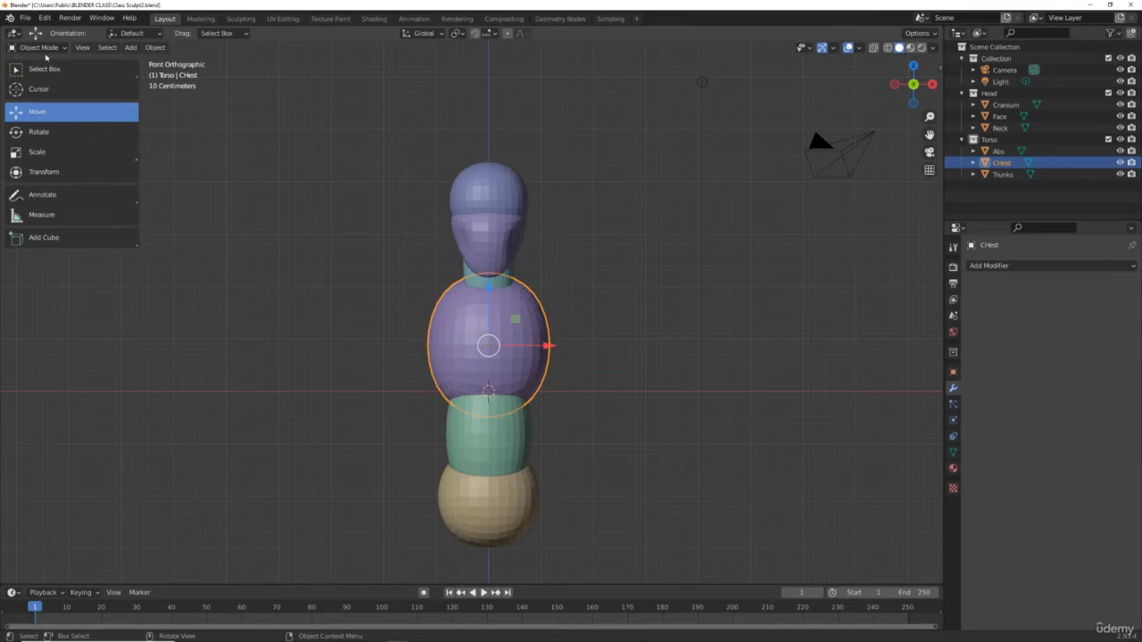
pyautogui.hotkey('ctrl', 'Tab')
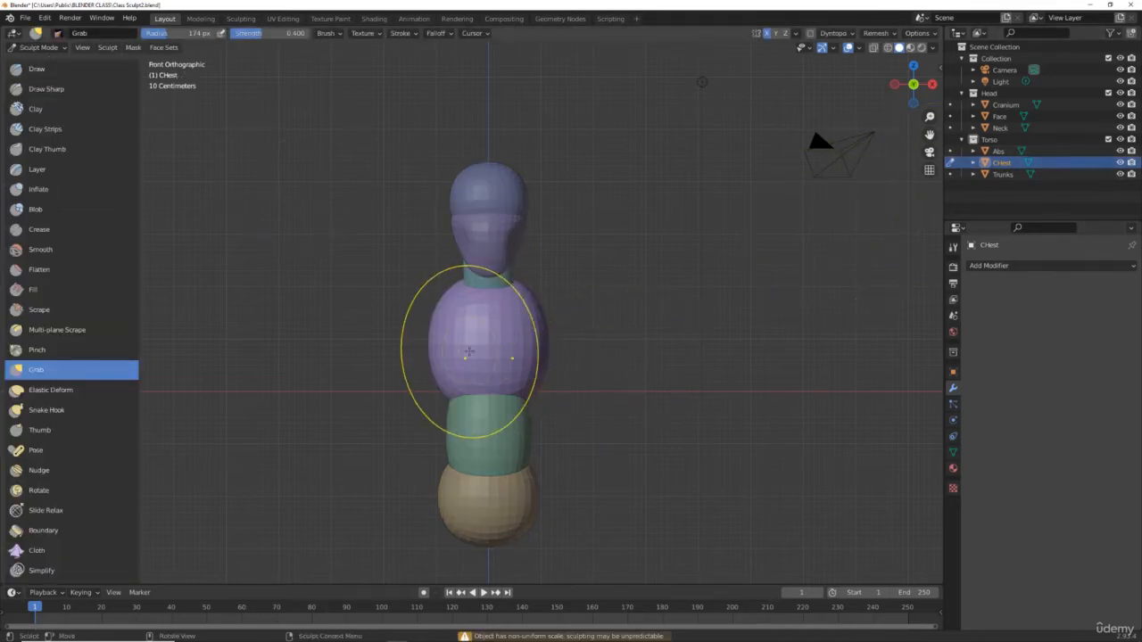
pyautogui.moveTo(516, 385)
pyautogui.mouseDown()
pyautogui.moveTo(518, 395)
pyautogui.moveTo(510, 371)
pyautogui.moveTo(488, 378)
pyautogui.moveTo(484, 331)
pyautogui.mouseUp()
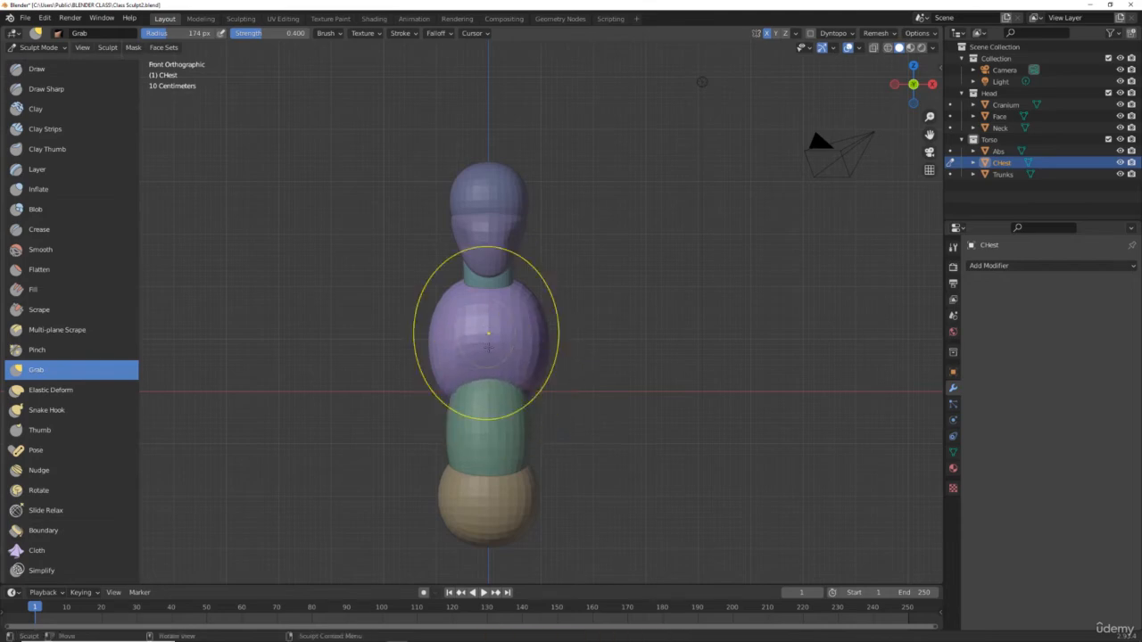
pyautogui.moveTo(514, 383); pyautogui.dragTo(513, 406)
pyautogui.moveTo(529, 475); pyautogui.dragTo(530, 471)
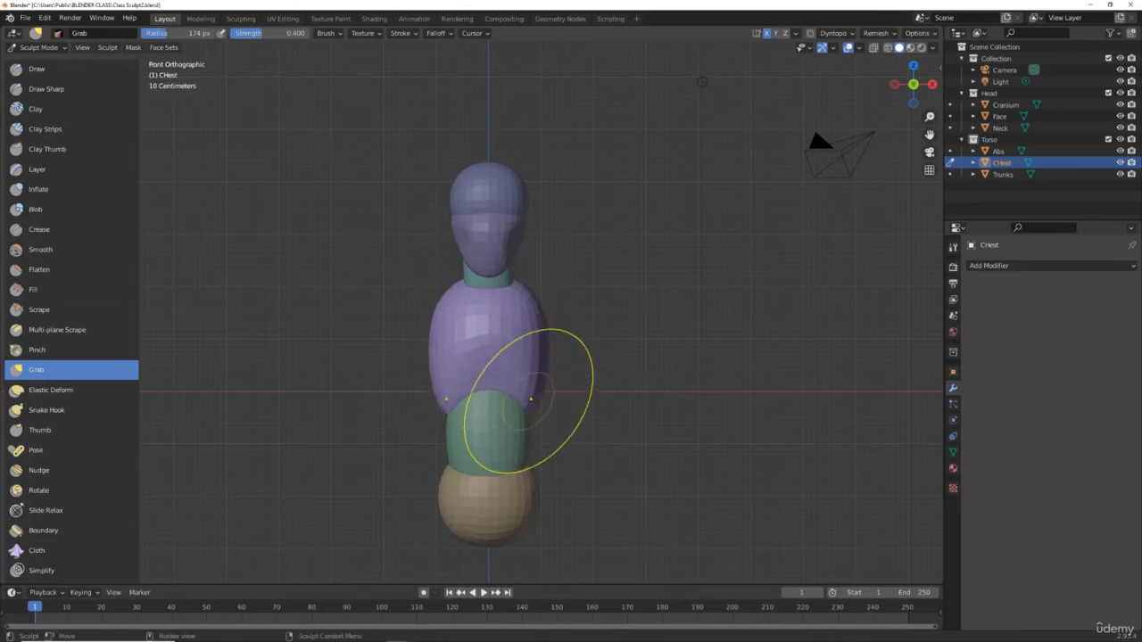
pyautogui.moveTo(529, 401); pyautogui.dragTo(536, 437)
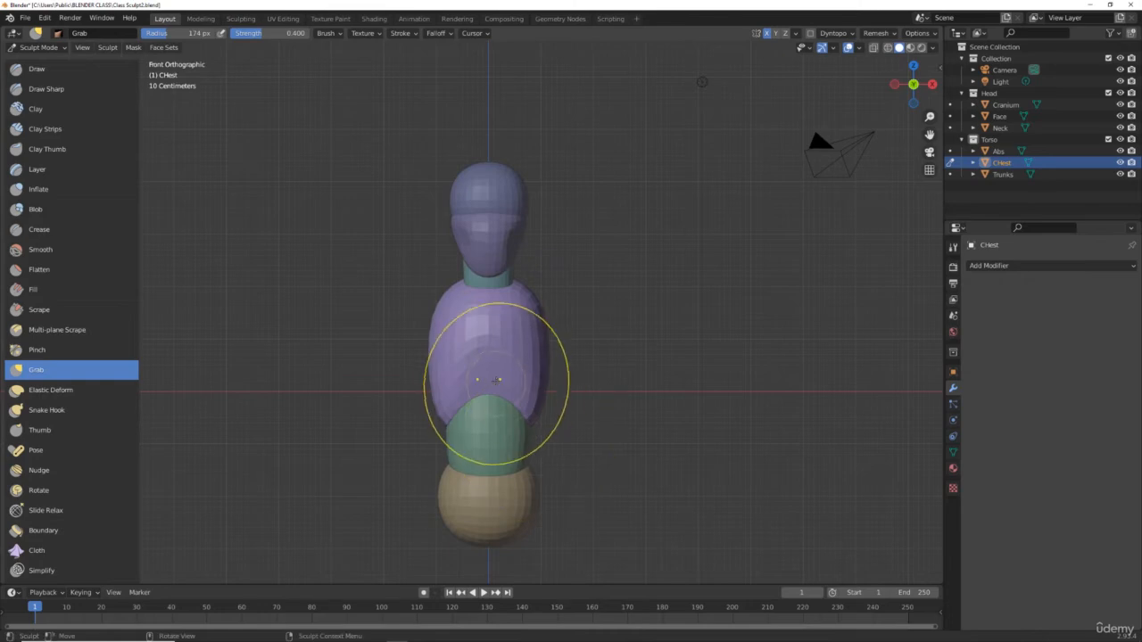
pyautogui.moveTo(494, 372)
pyautogui.mouseDown()
pyautogui.moveTo(479, 339)
pyautogui.moveTo(482, 384)
pyautogui.moveTo(485, 372)
pyautogui.mouseUp()
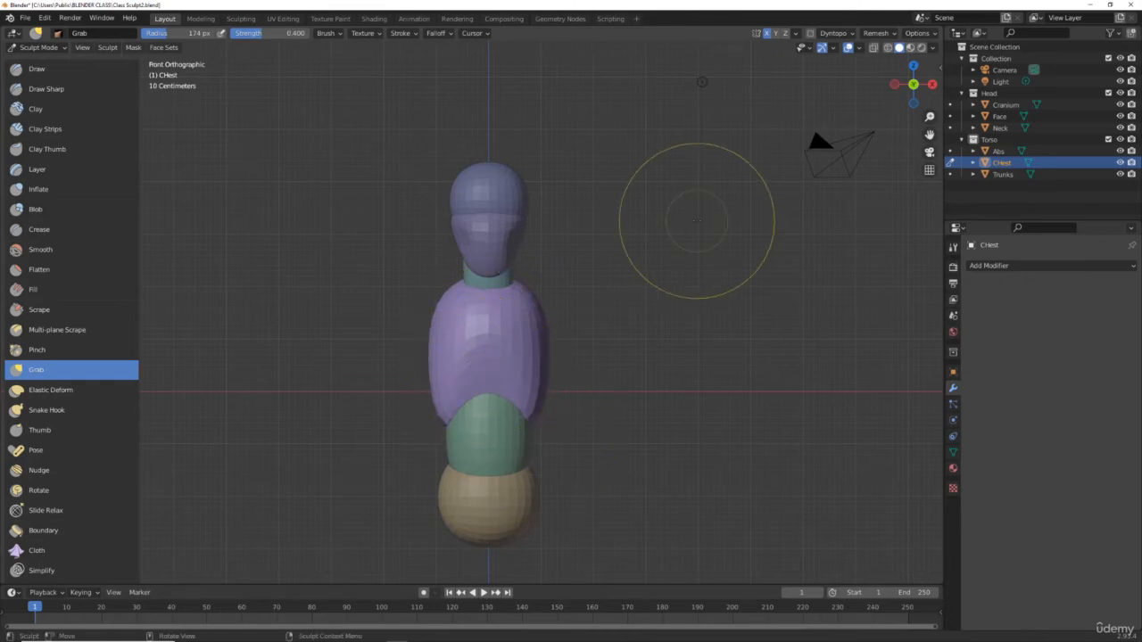
# Pull the middle of CHest's lower back edge slightly down with Grab from the back view.
pyautogui.press('ctrl+KP_1')
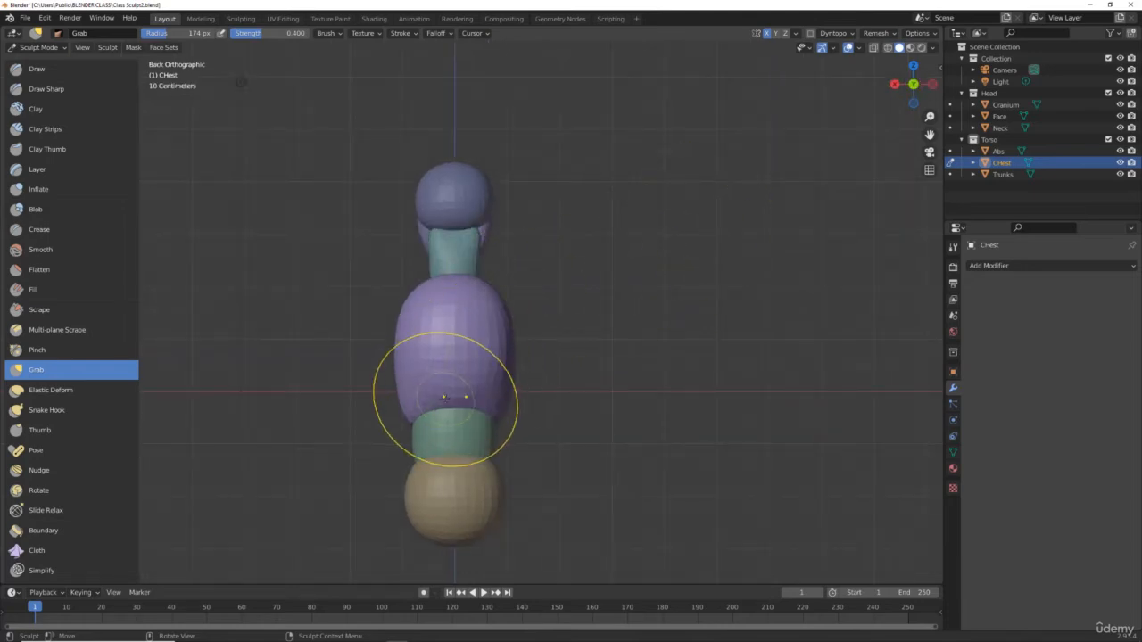
pyautogui.moveTo(424, 393); pyautogui.dragTo(428, 412)
pyautogui.hotkey('ctrl', 'z')
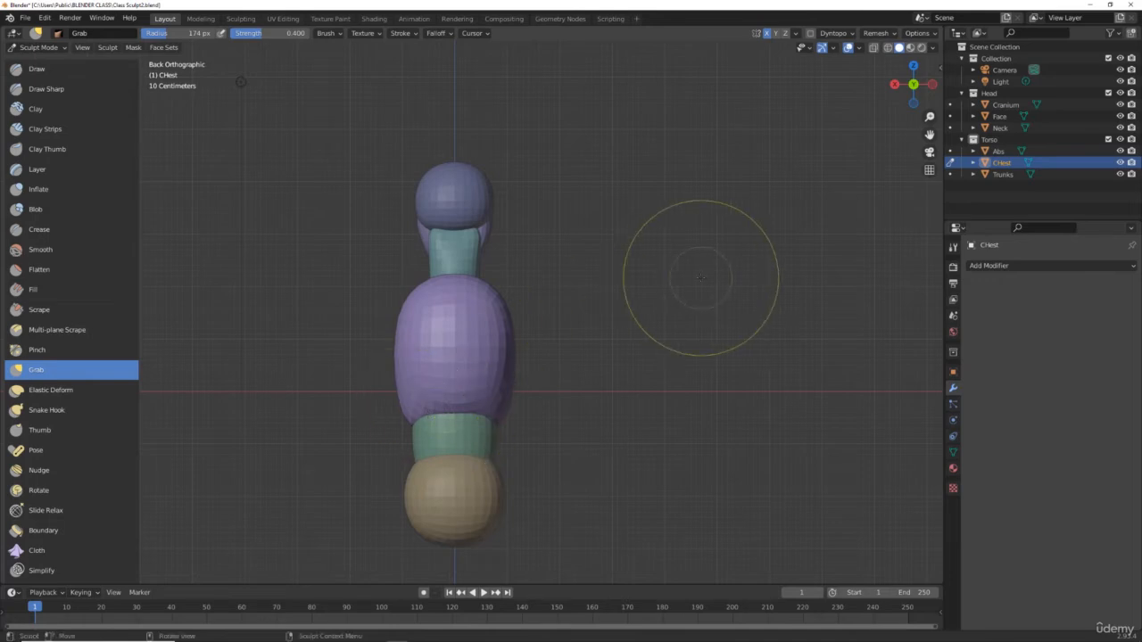
# Shape CHest's side profile with Grab, flattening the back, raising the top behind the neck and pushing in the upper front.
pyautogui.press('KP_1')
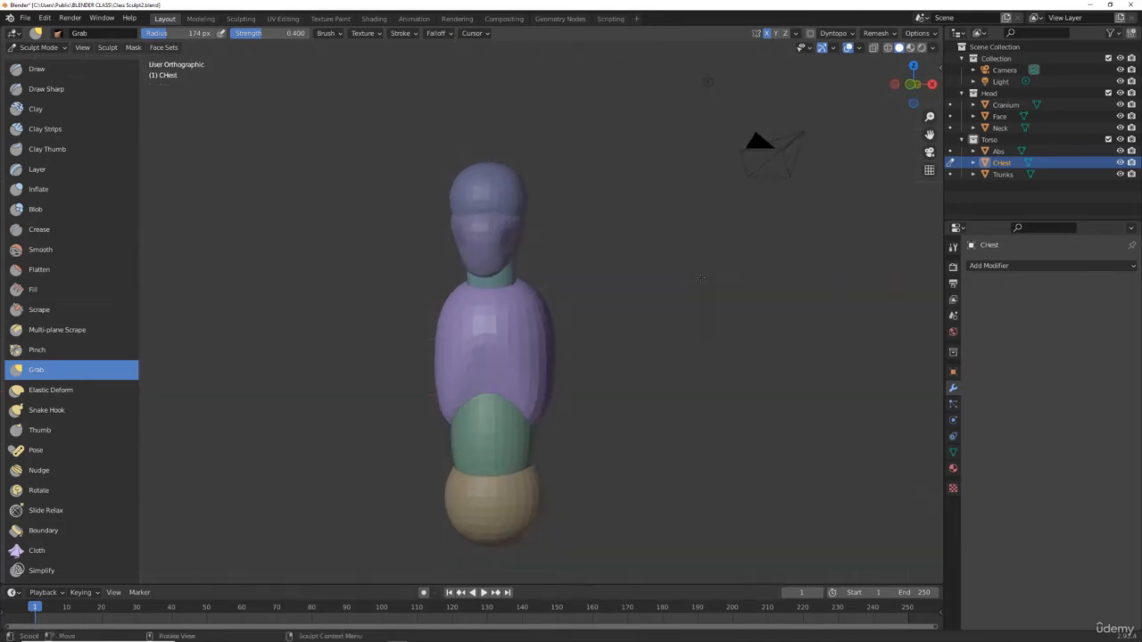
pyautogui.press('KP_3')
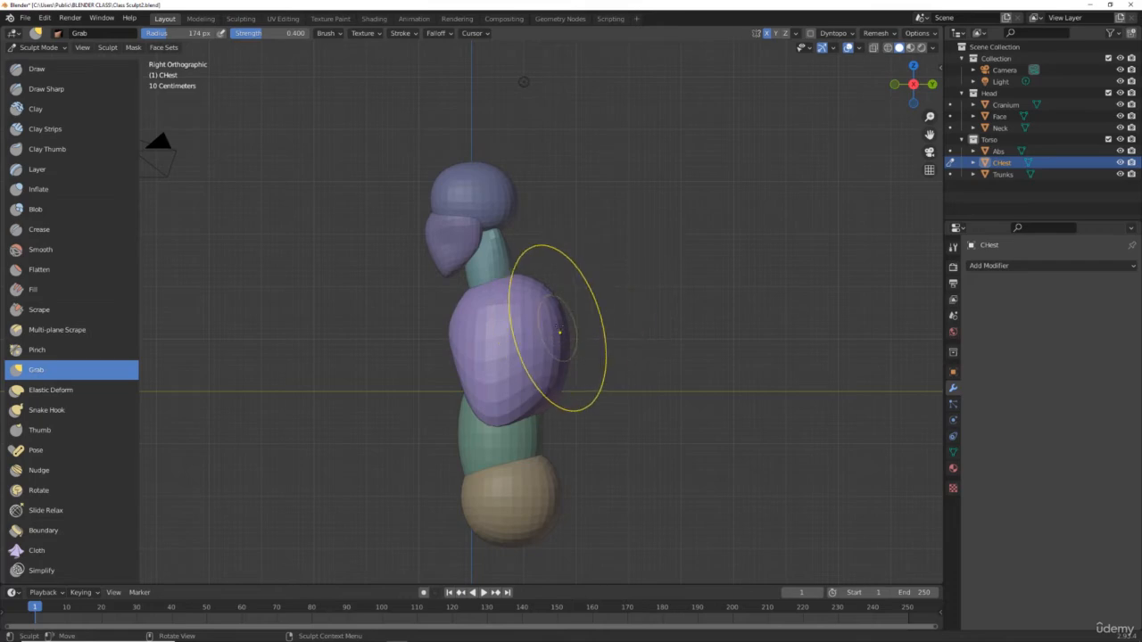
pyautogui.moveTo(556, 308)
pyautogui.mouseDown()
pyautogui.moveTo(540, 319)
pyautogui.moveTo(562, 357)
pyautogui.moveTo(542, 385)
pyautogui.moveTo(555, 331)
pyautogui.mouseUp()
pyautogui.moveTo(541, 284); pyautogui.dragTo(511, 343)
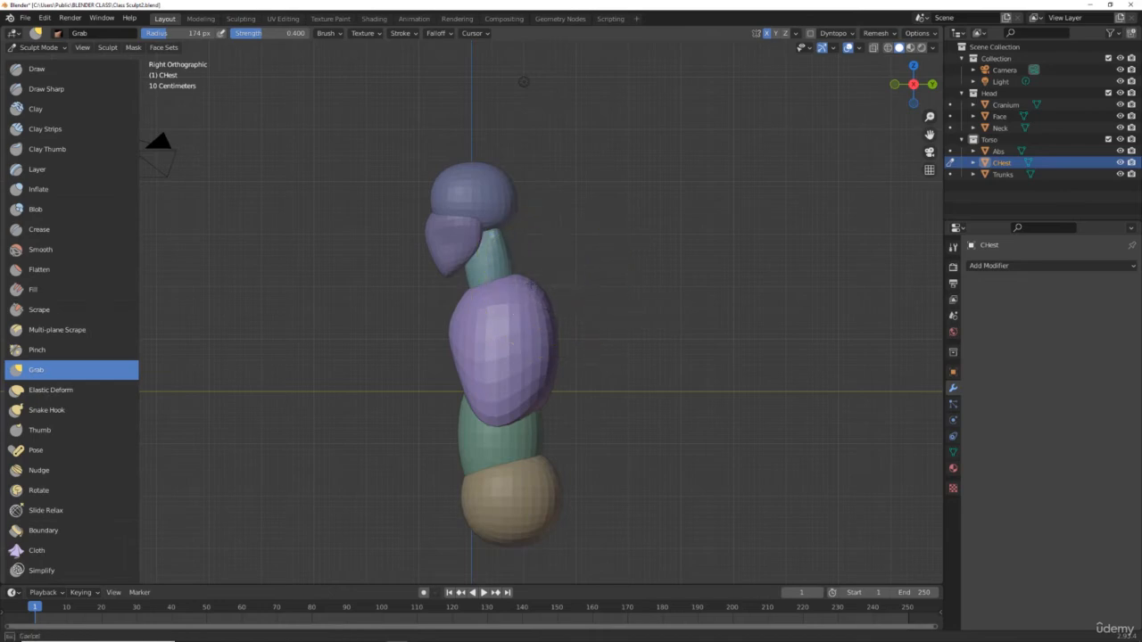
pyautogui.moveTo(524, 281); pyautogui.dragTo(510, 244)
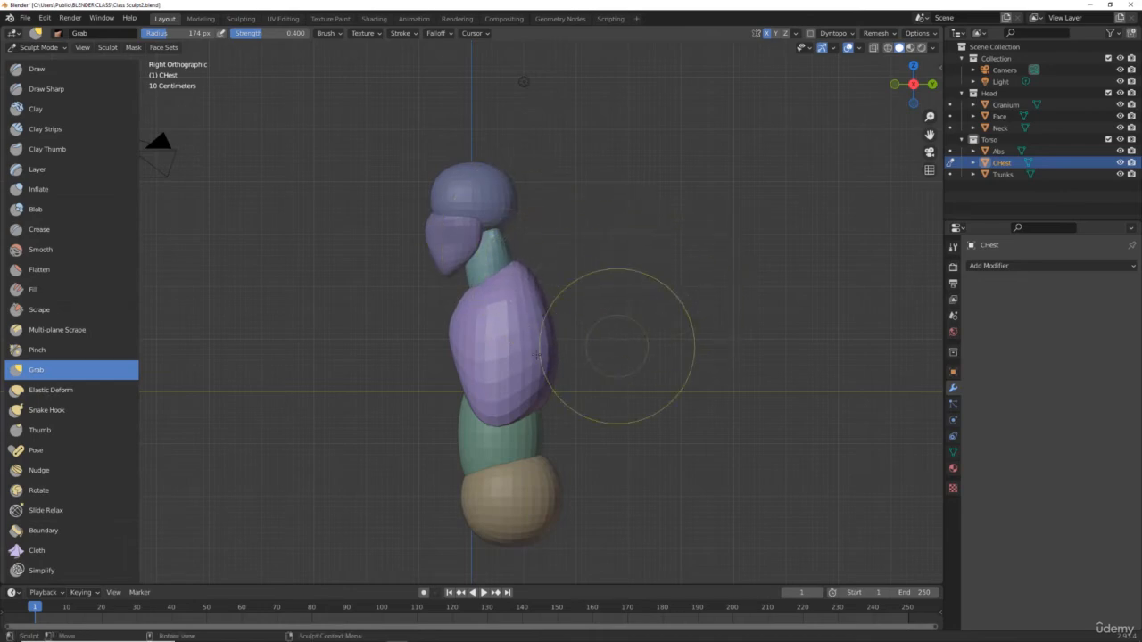
pyautogui.moveTo(451, 331); pyautogui.dragTo(460, 373)
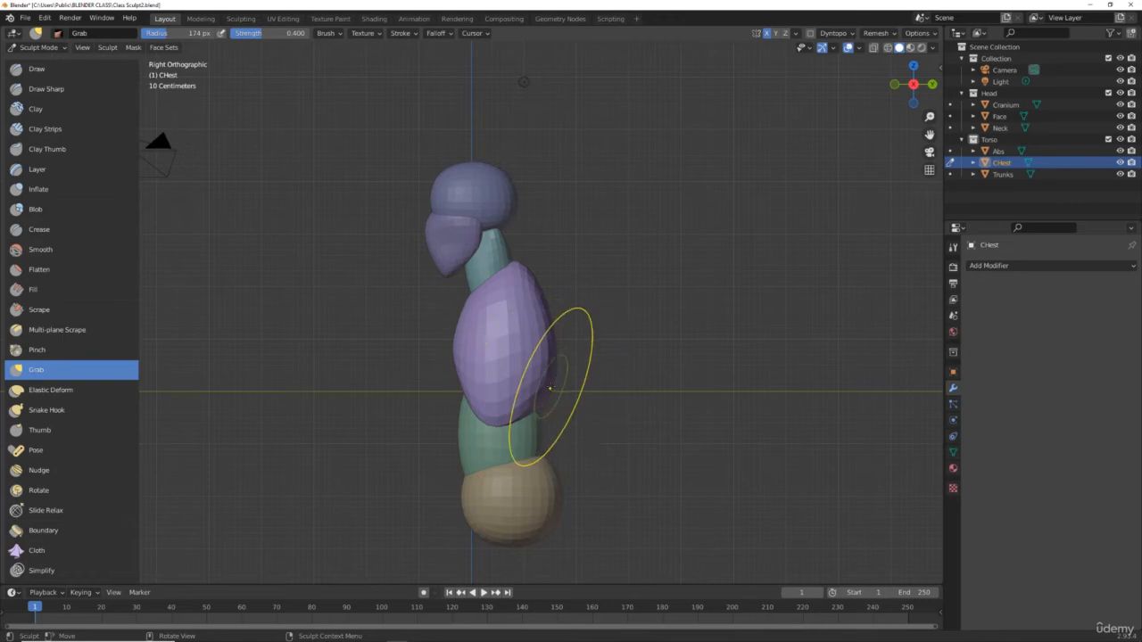
pyautogui.moveTo(542, 383); pyautogui.dragTo(535, 385)
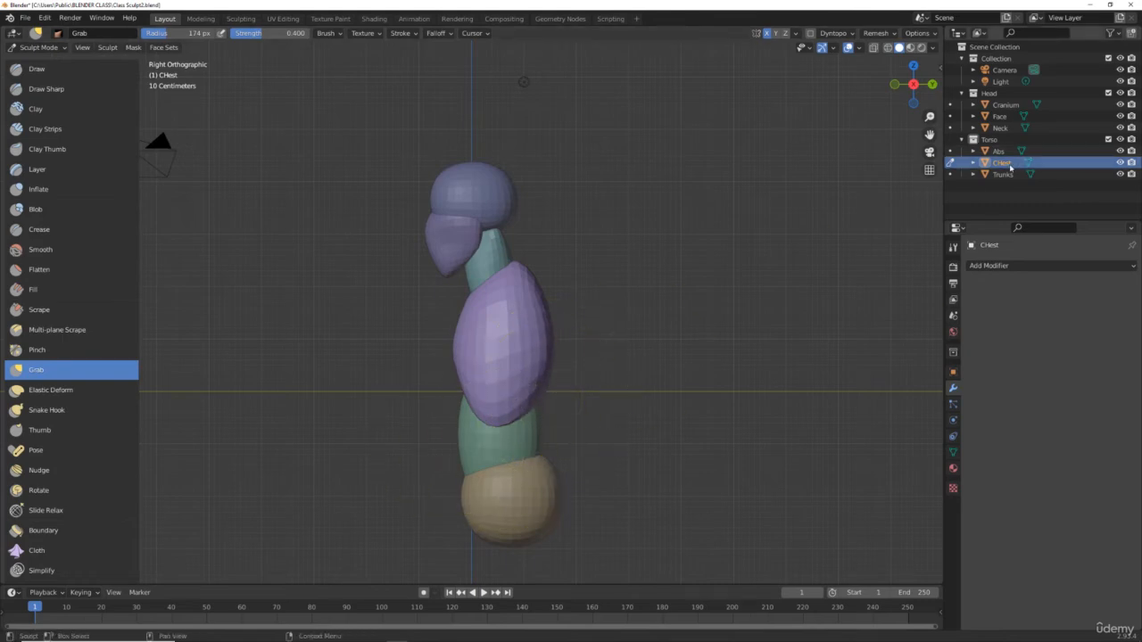
# Make Abs the active sculpting object and push its front slightly inward with Grab.
pyautogui.click(999, 150)
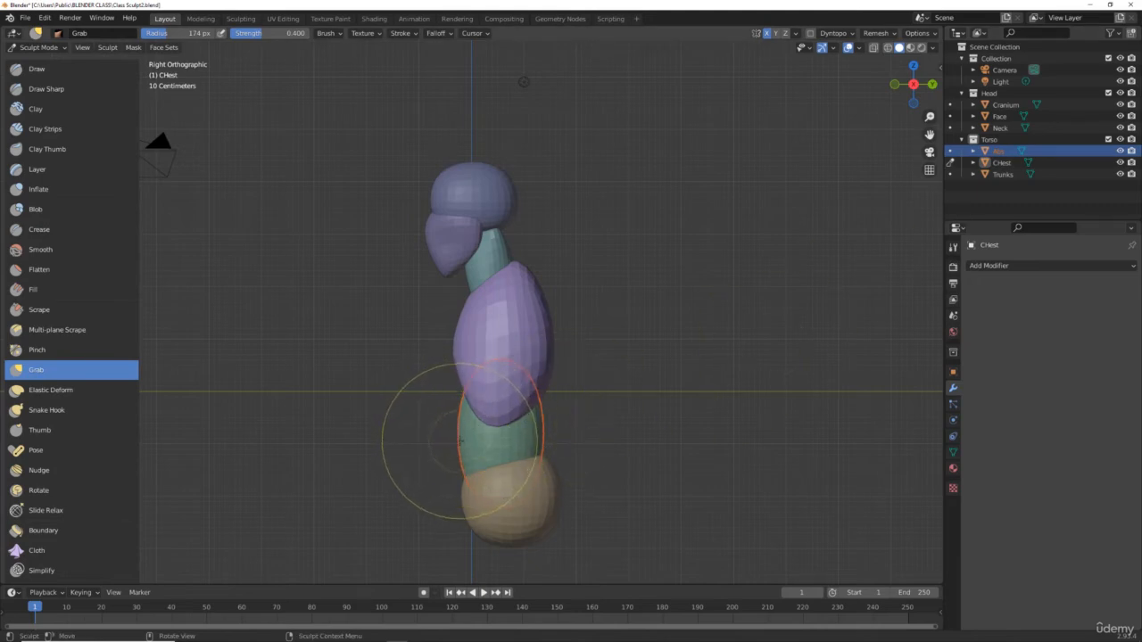
pyautogui.moveTo(460, 440)
pyautogui.mouseDown()
pyautogui.moveTo(426, 446)
pyautogui.moveTo(602, 408)
pyautogui.mouseUp()
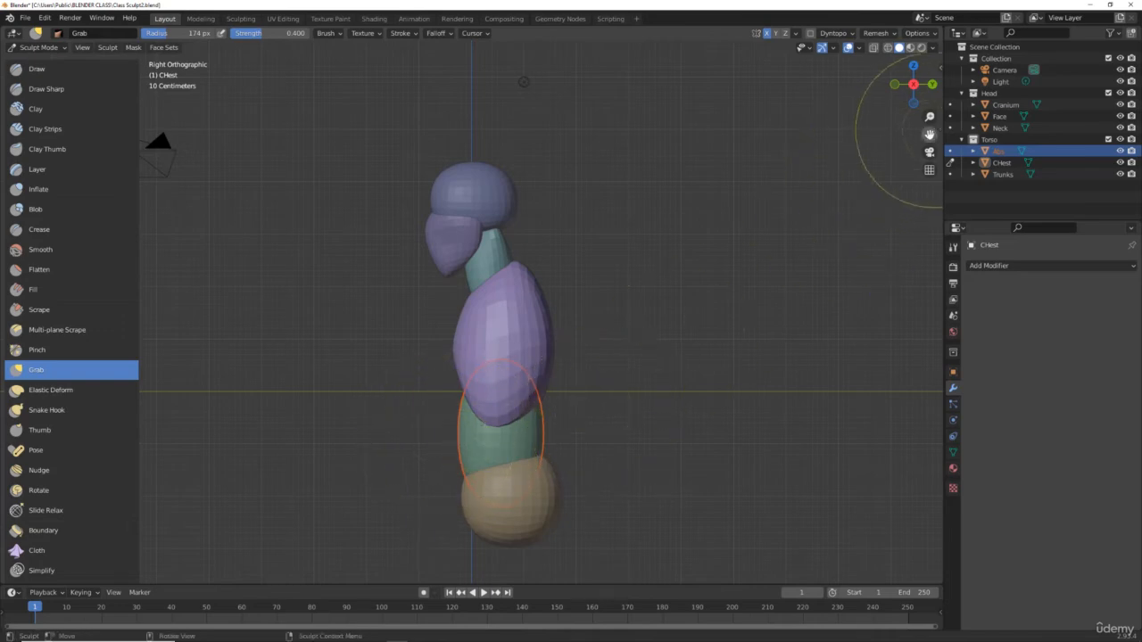
pyautogui.click(950, 151)
pyautogui.moveTo(465, 440); pyautogui.dragTo(468, 441)
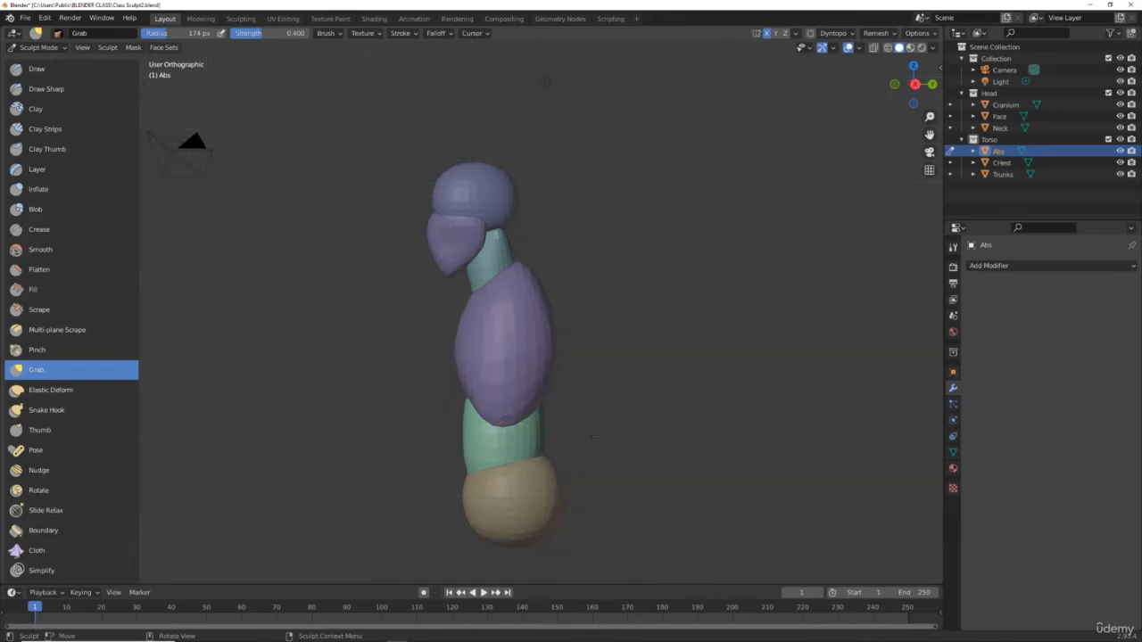
# Check the torso from the front and right views and make CHest the active sculpting object again.
pyautogui.press('KP_1')
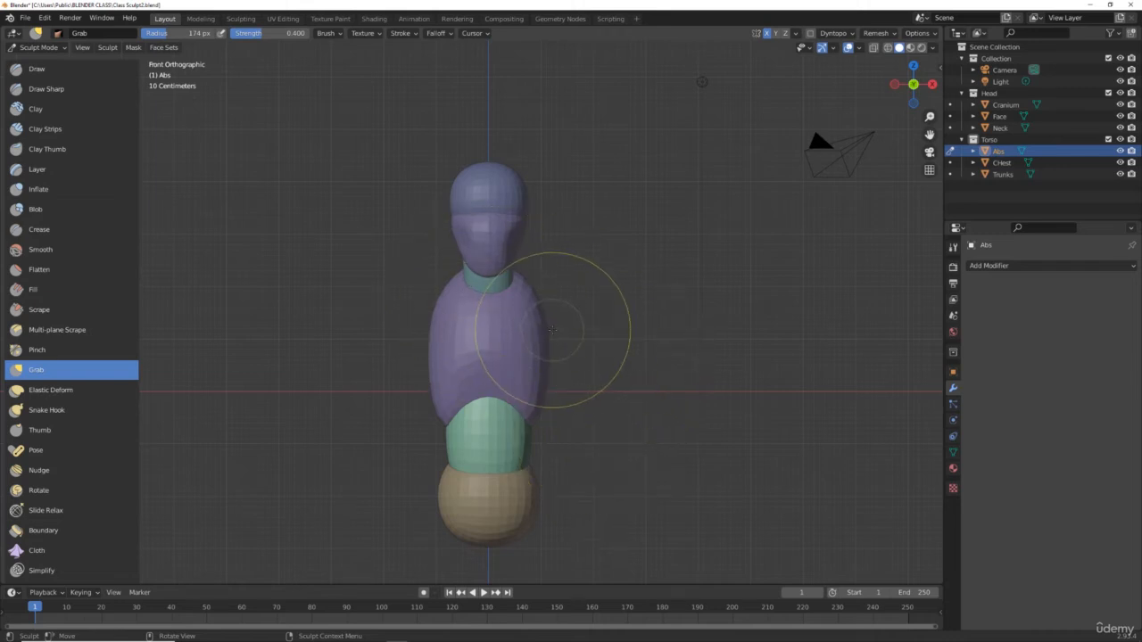
pyautogui.press('KP_3')
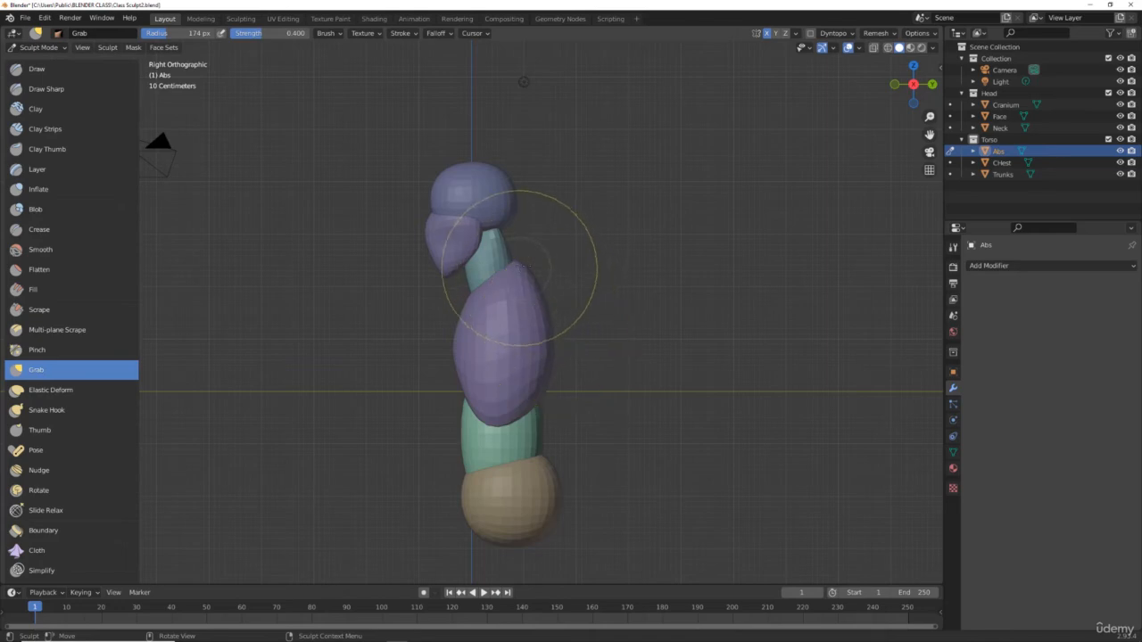
pyautogui.click(953, 163)
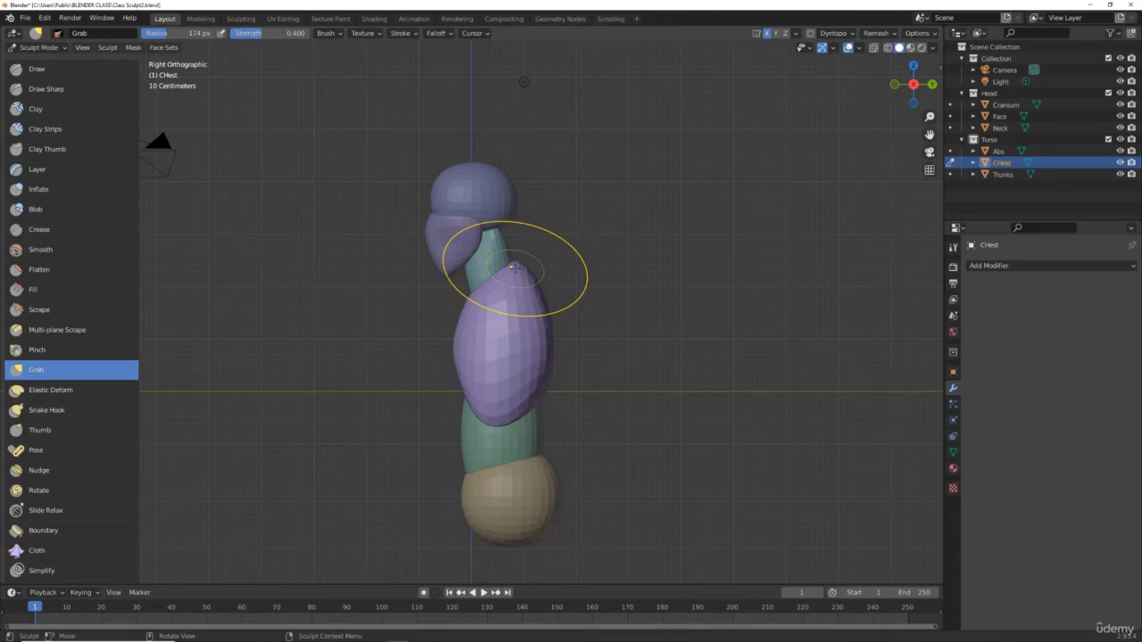
# Refine CHest's peak behind the neck with Grab from the right view and pull its upper edges beside the neck down and inward from the front.
pyautogui.moveTo(514, 266); pyautogui.dragTo(517, 272)
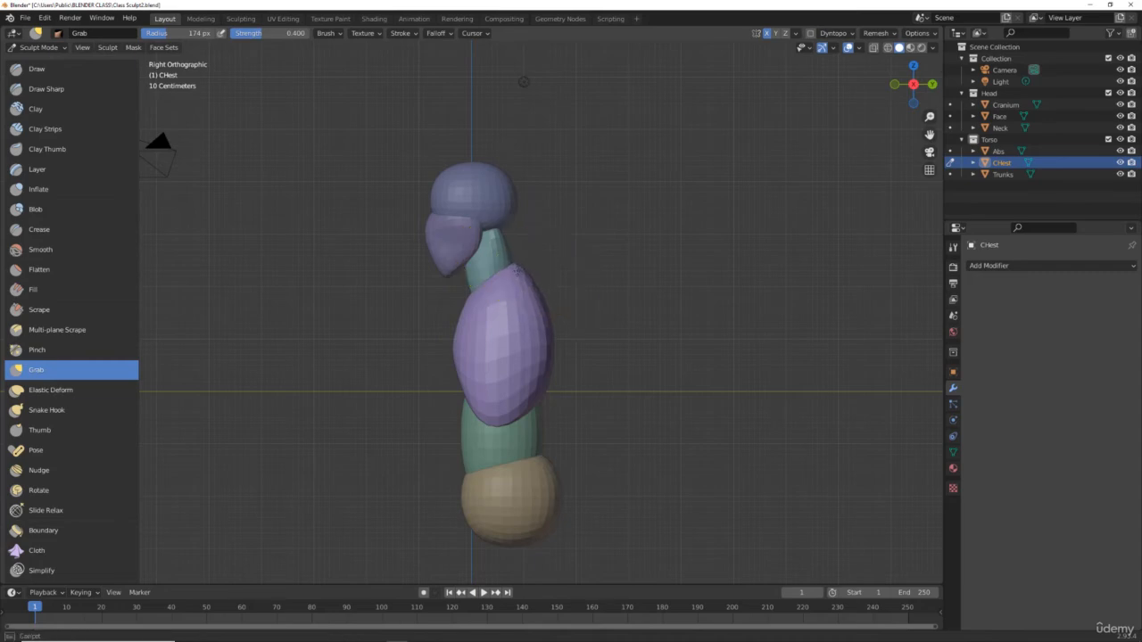
pyautogui.moveTo(516, 265); pyautogui.dragTo(520, 266)
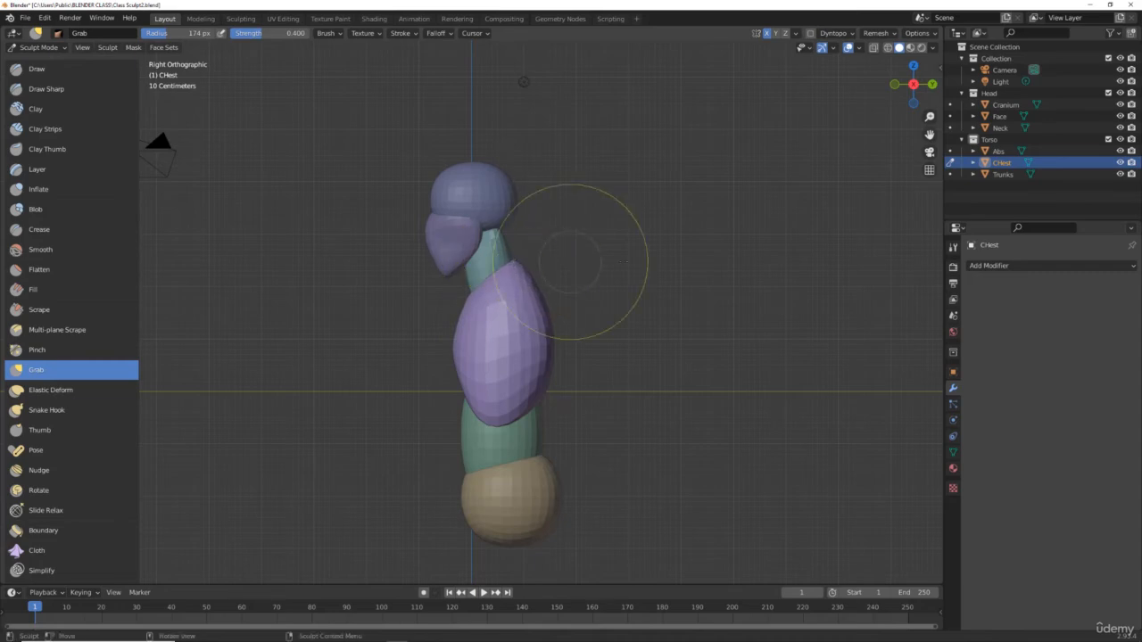
pyautogui.press('KP_1')
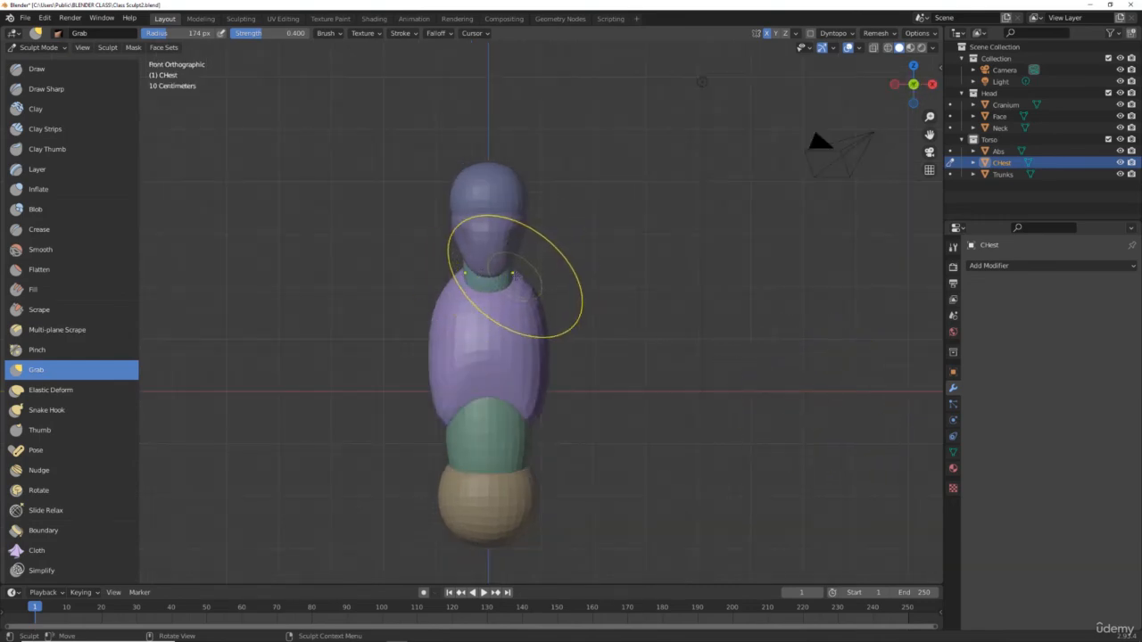
pyautogui.moveTo(521, 278)
pyautogui.mouseDown()
pyautogui.moveTo(522, 296)
pyautogui.moveTo(510, 293)
pyautogui.mouseUp()
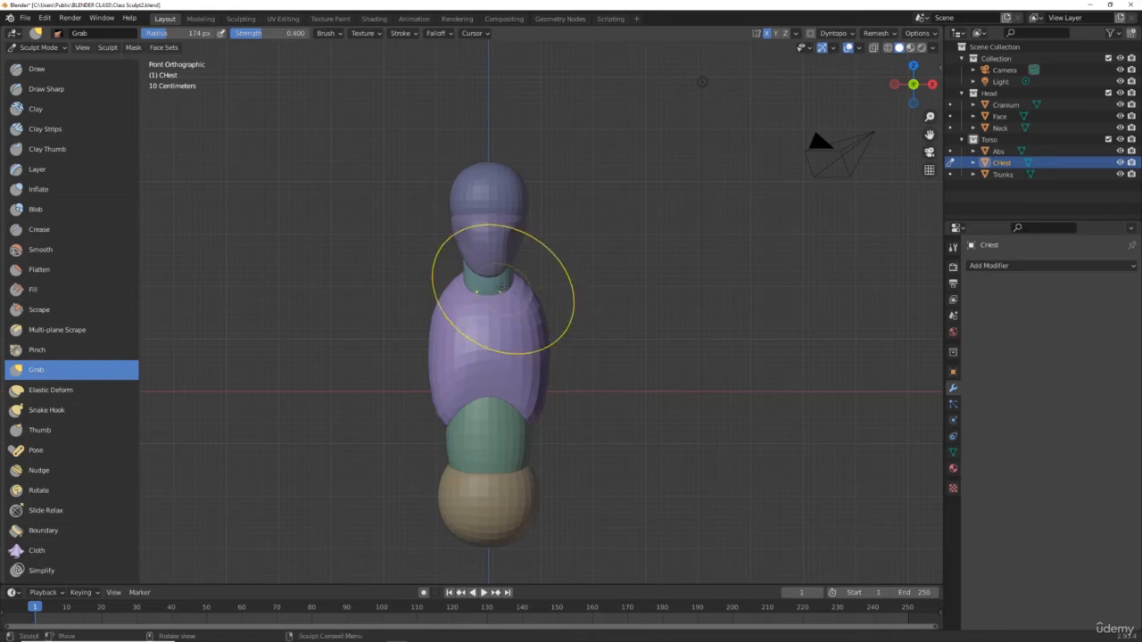
# Make Neck the active sculpting object and nudge its lower part slightly outward with Grab.
pyautogui.click(999, 116)
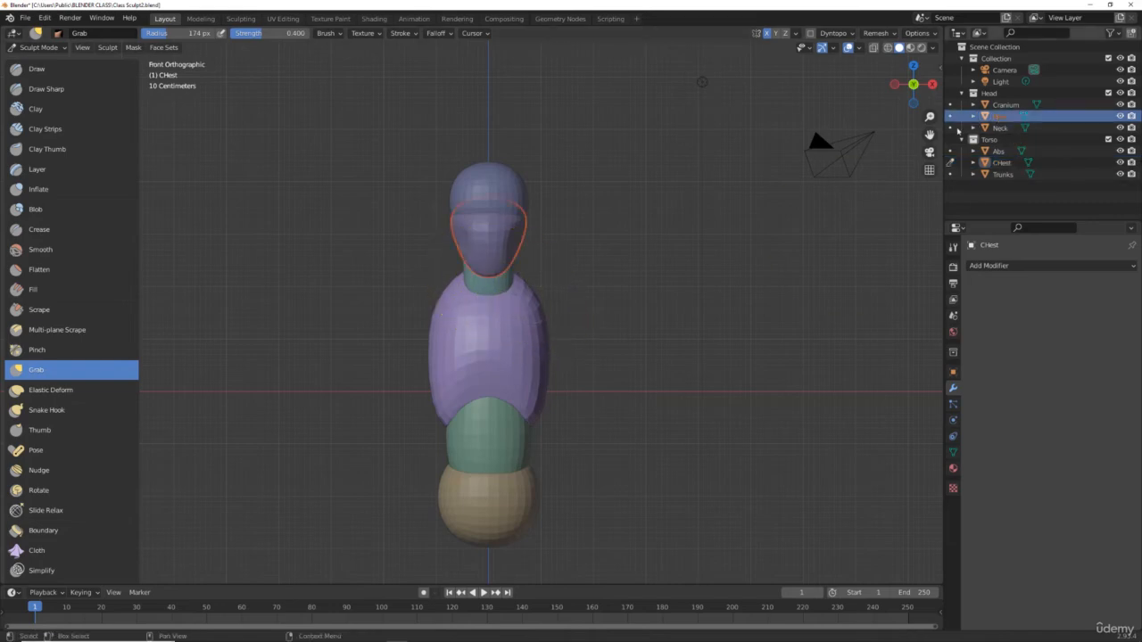
pyautogui.click(1018, 129)
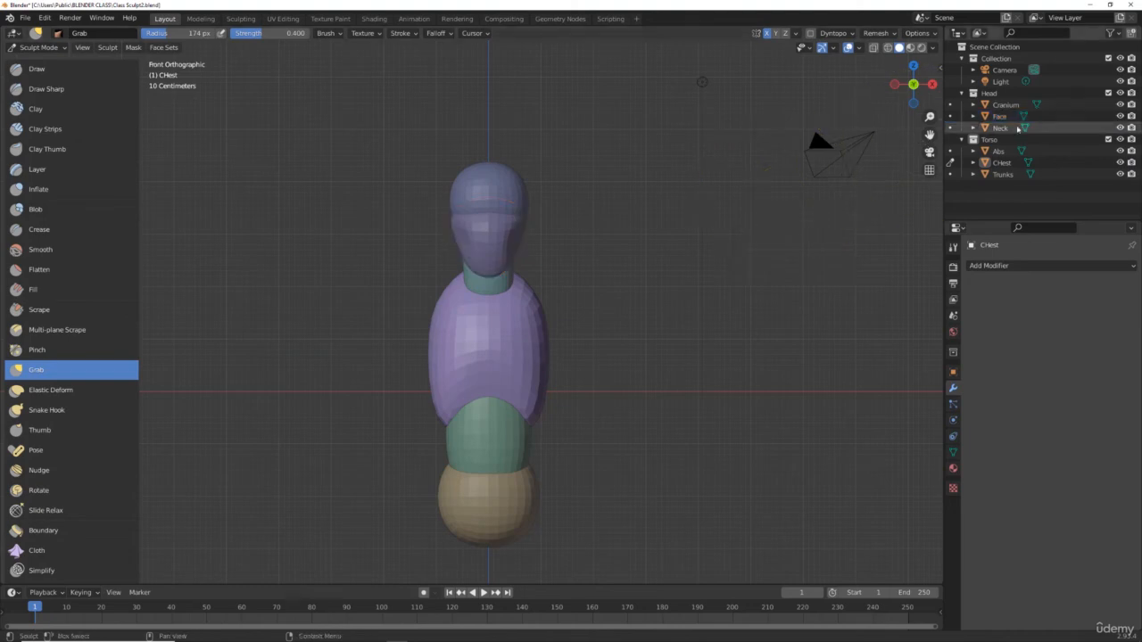
pyautogui.click(950, 130)
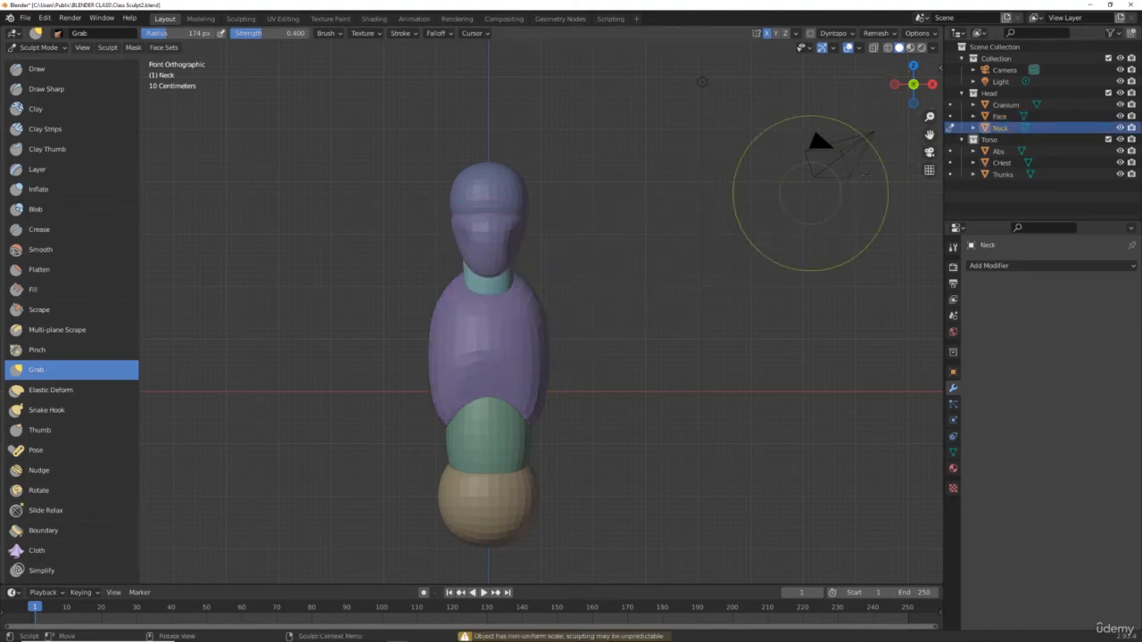
pyautogui.moveTo(475, 289); pyautogui.dragTo(473, 291)
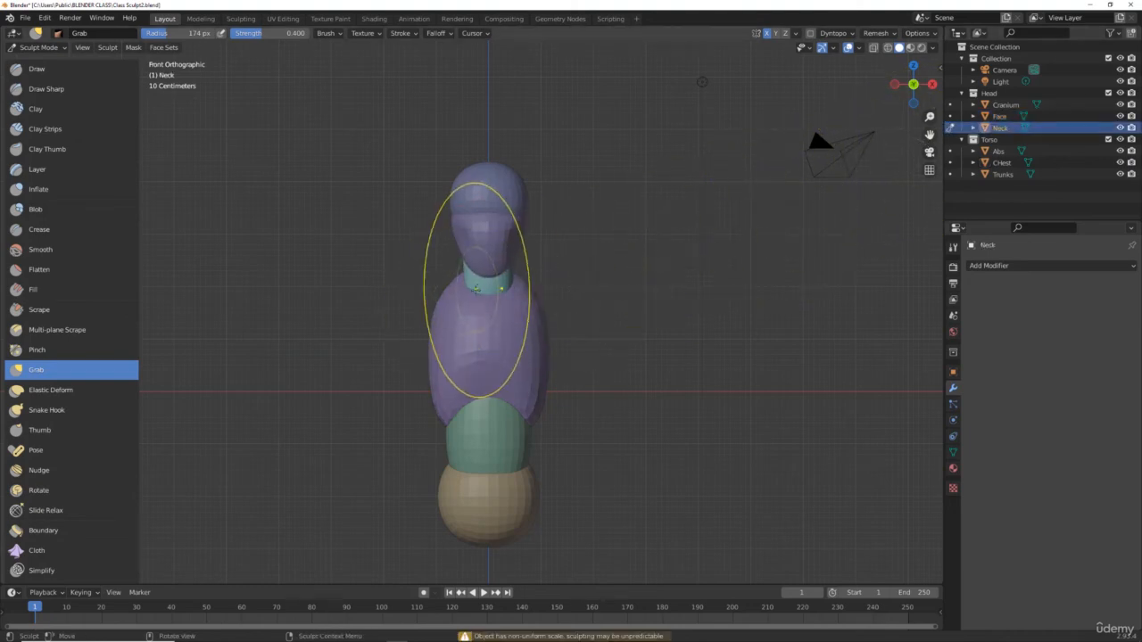
# Scale Neck down uniformly in Object Mode by a factor of 0.896, followed by a factor of 0.932.
pyautogui.click(54, 48)
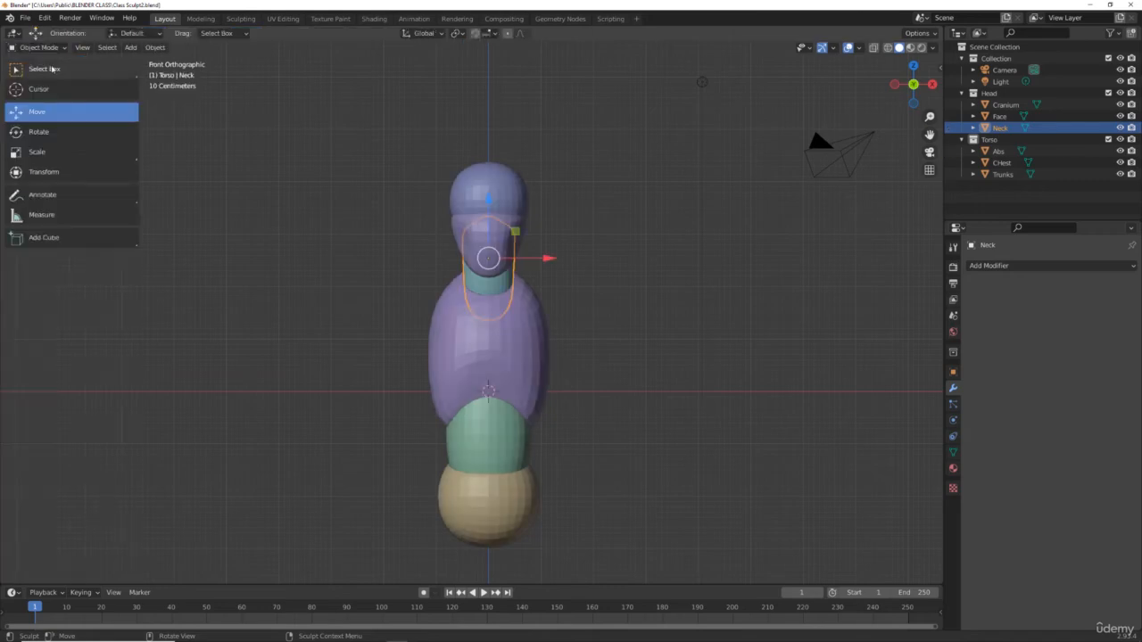
pyautogui.click(45, 61)
pyautogui.press('s')
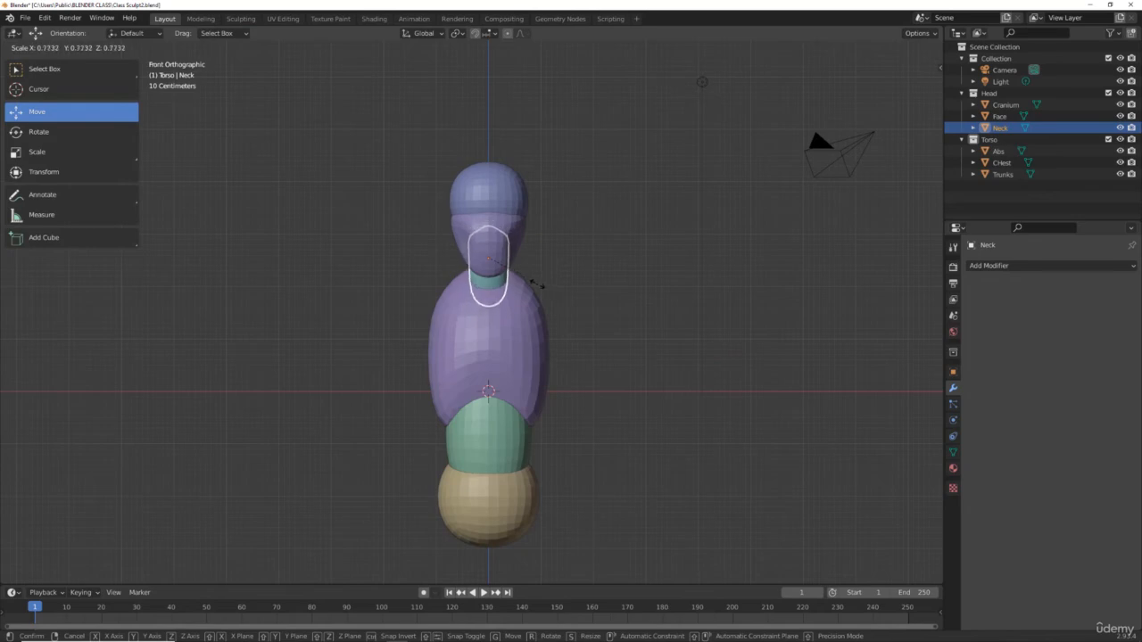
pyautogui.click(546, 286)
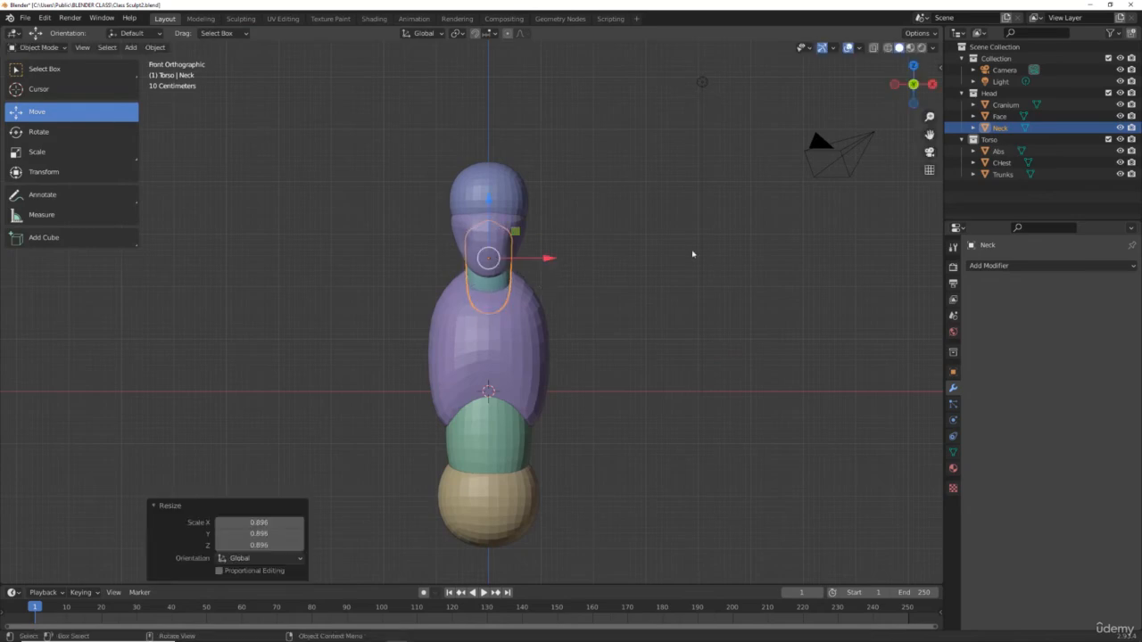
pyautogui.press('s')
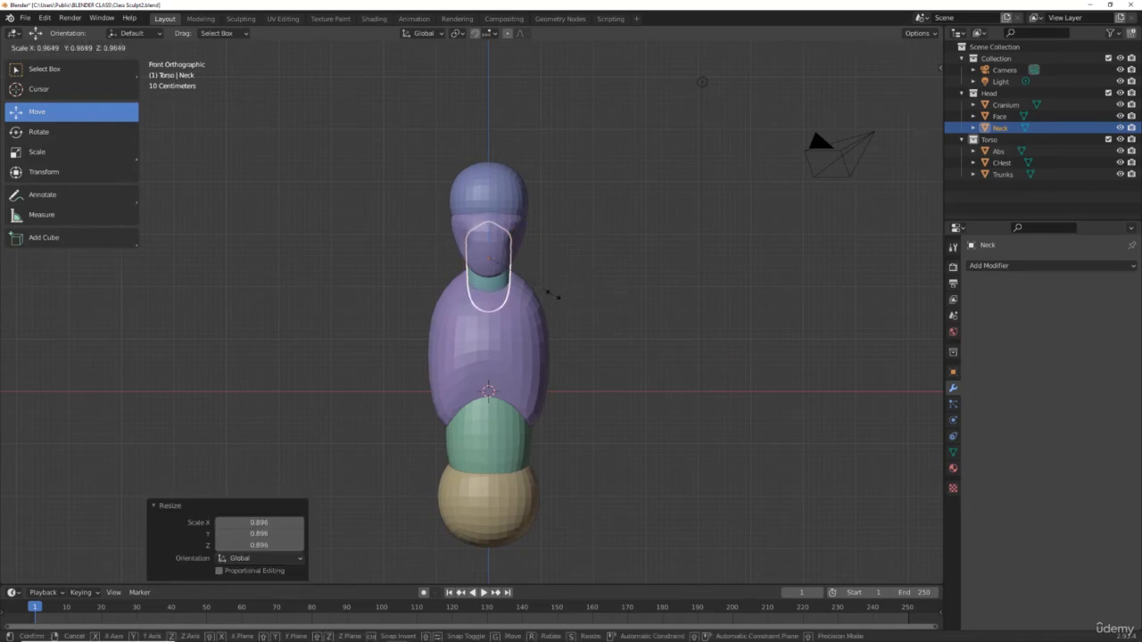
pyautogui.click(554, 295)
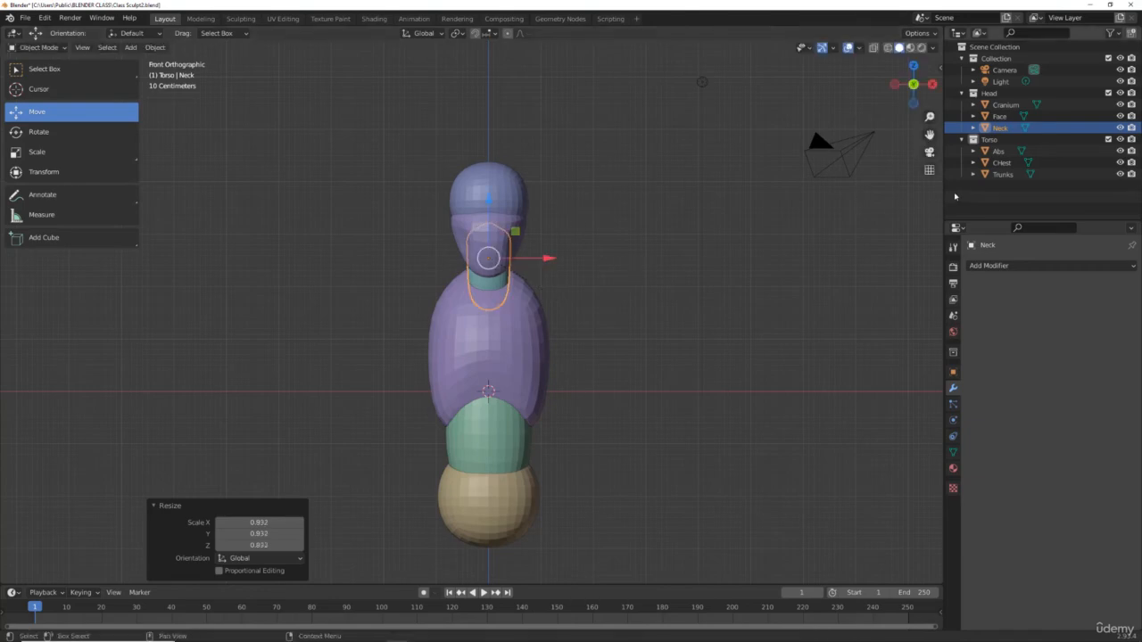
# Select Cranium and Face without Neck and raise them slightly along the Z axis.
pyautogui.click(541, 149)
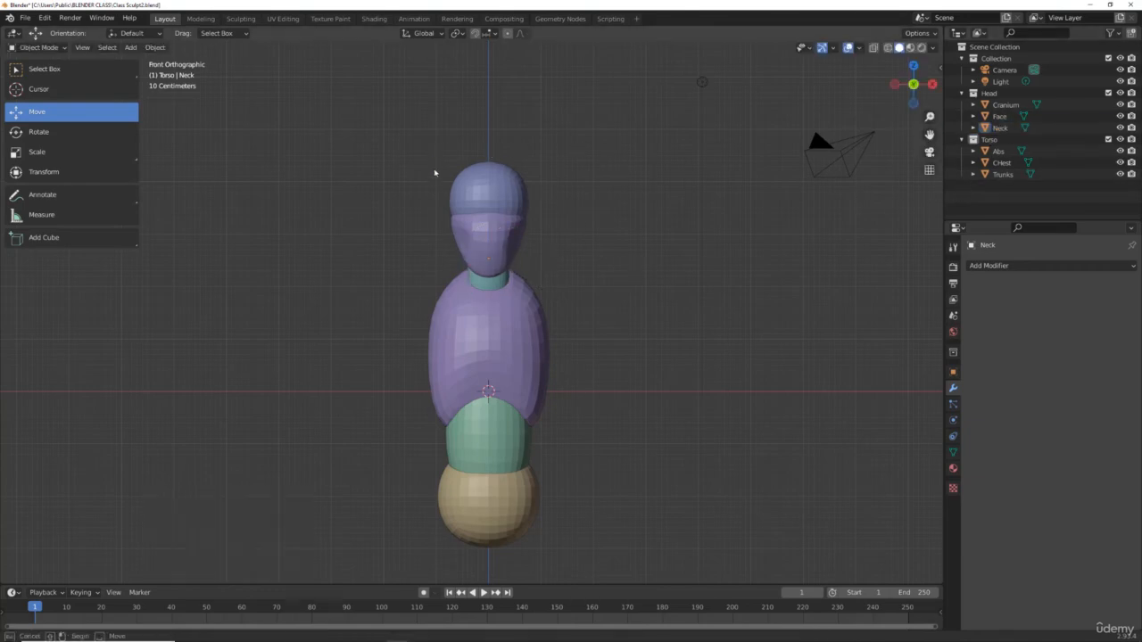
pyautogui.moveTo(433, 152); pyautogui.dragTo(531, 235)
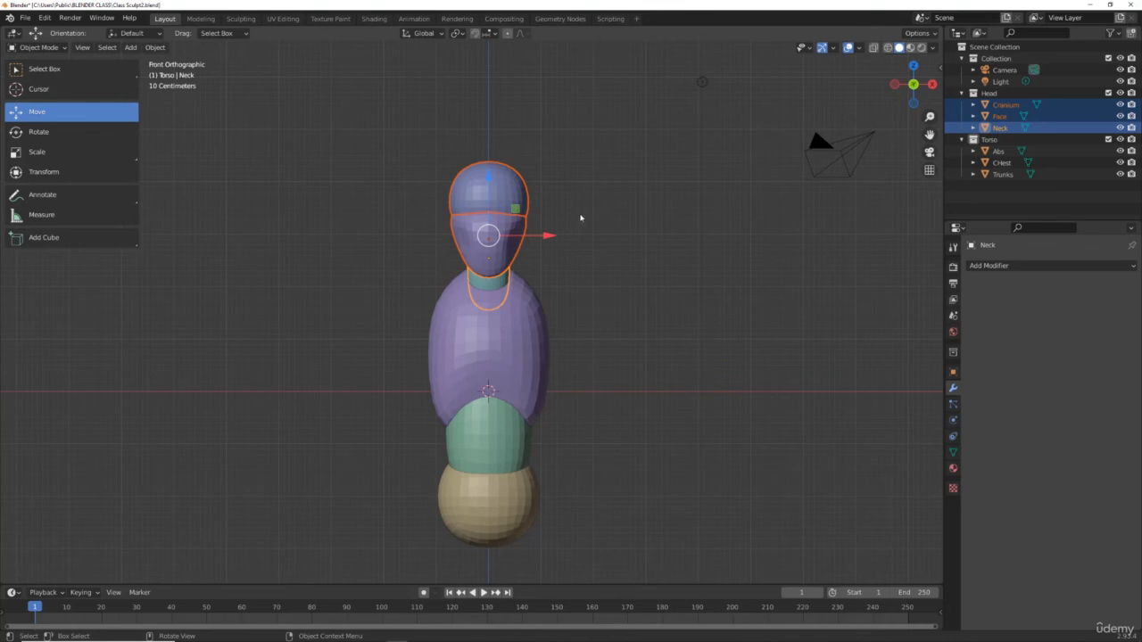
pyautogui.click(580, 217)
pyautogui.moveTo(432, 156); pyautogui.dragTo(555, 226)
pyautogui.click(564, 213)
pyautogui.click(501, 195)
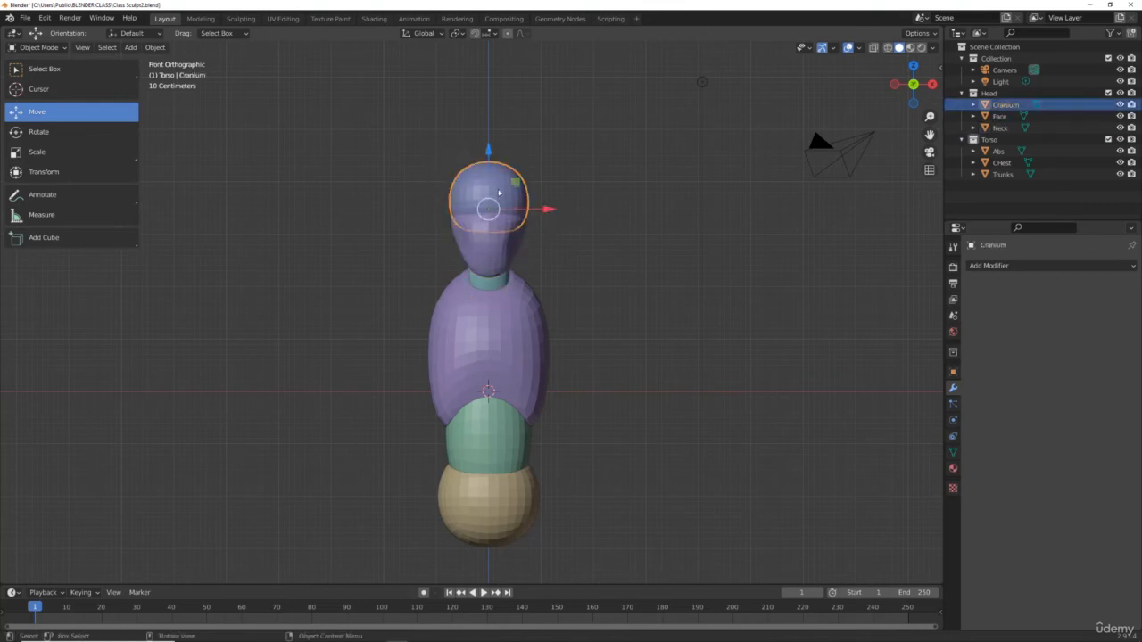
pyautogui.keyDown('shift'); pyautogui.click(500, 237); pyautogui.keyUp('shift')
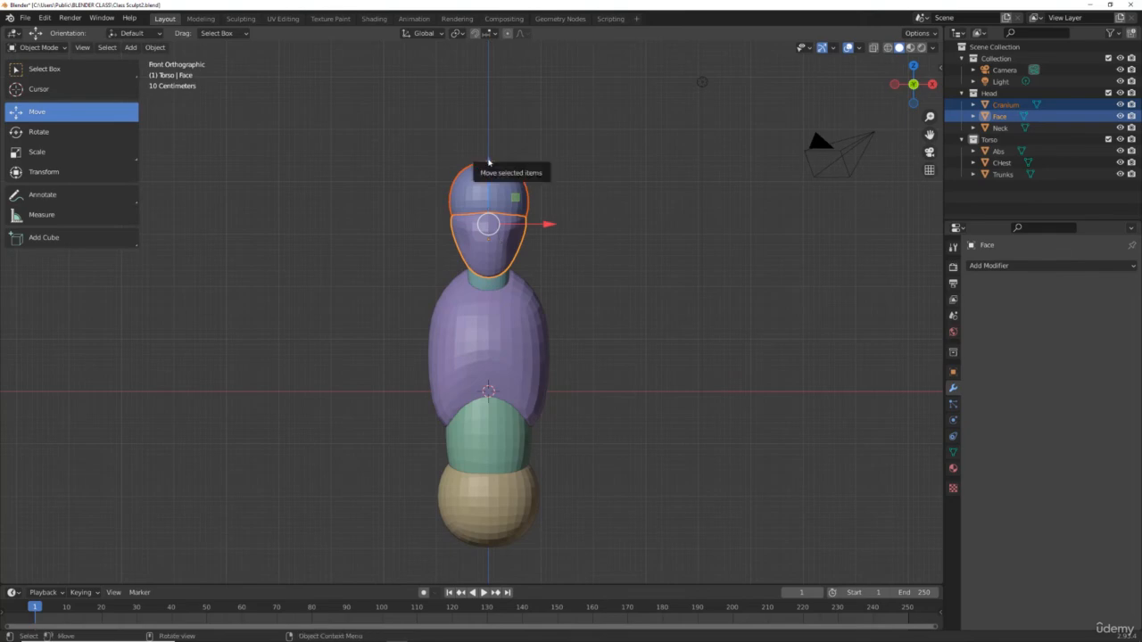
pyautogui.moveTo(488, 162); pyautogui.dragTo(484, 147)
pyautogui.click(598, 226)
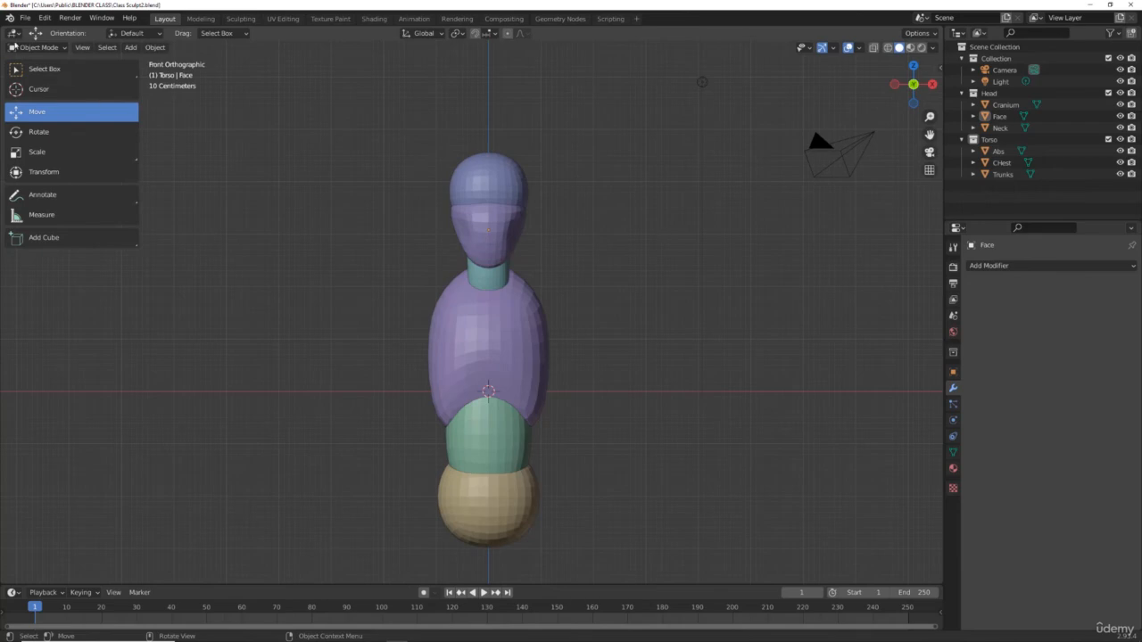
# Enter Sculpt Mode on Face and check the head and neck from an angle and from the right view.
pyautogui.click(25, 48)
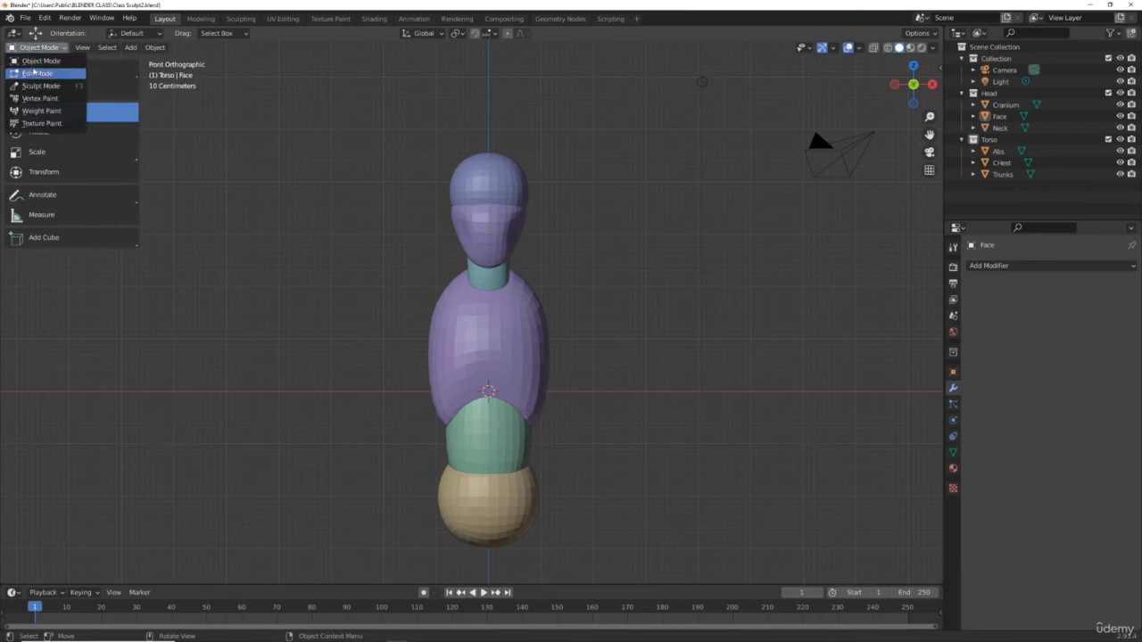
pyautogui.click(36, 63)
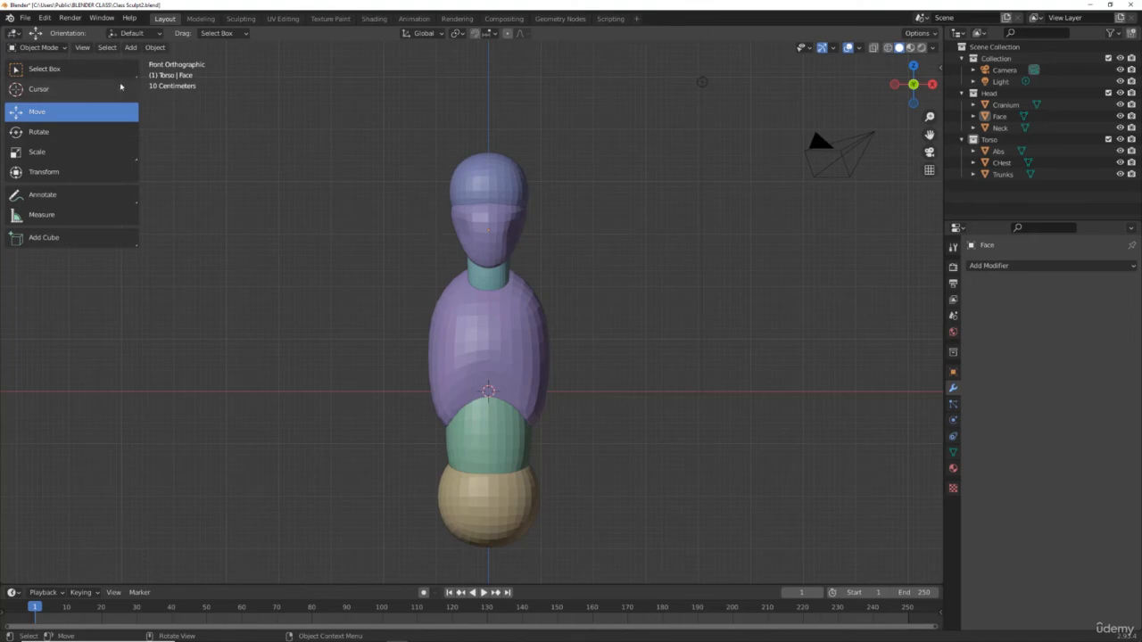
pyautogui.click(39, 48)
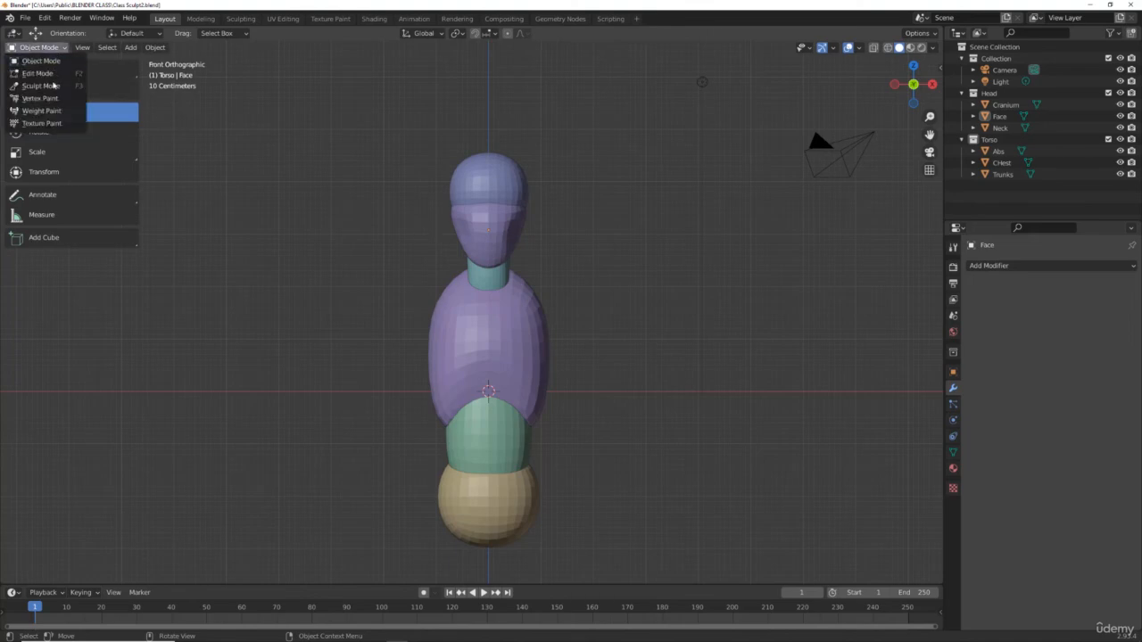
pyautogui.click(40, 86)
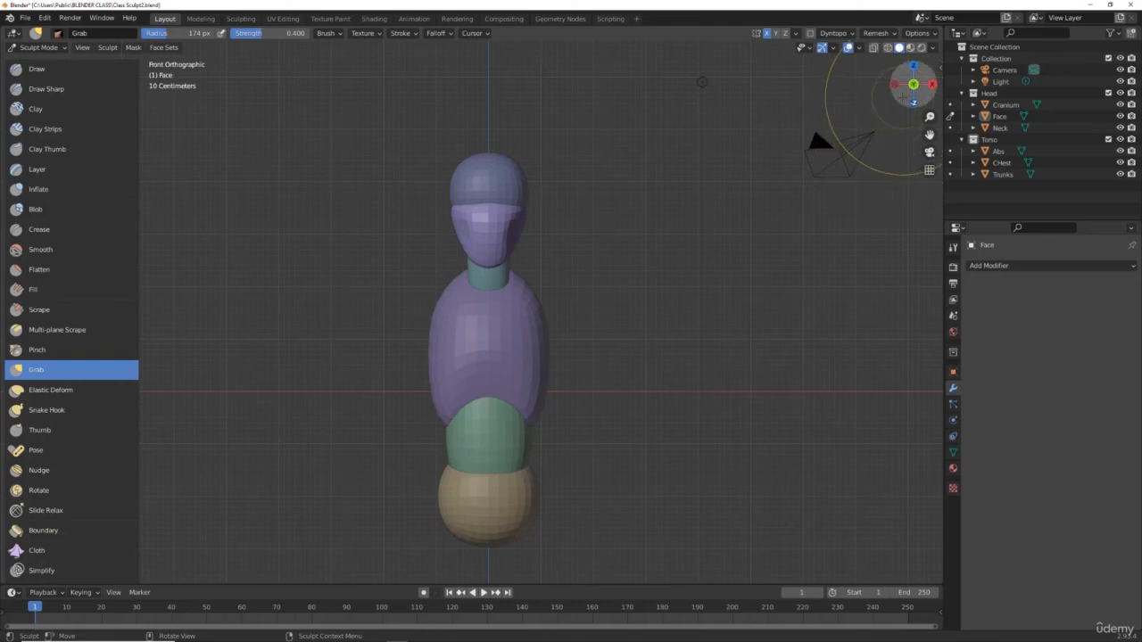
pyautogui.moveTo(912, 84)
pyautogui.mouseDown()
pyautogui.moveTo(890, 88)
pyautogui.moveTo(892, 99)
pyautogui.mouseUp()
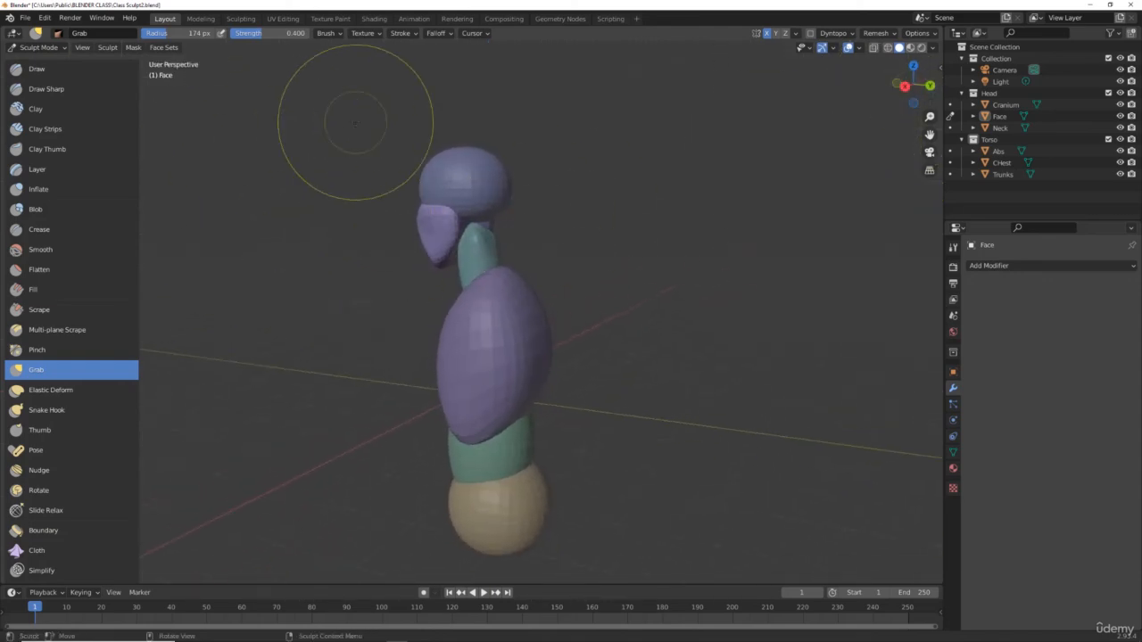
pyautogui.press('KP_5')
pyautogui.press('KP_3')
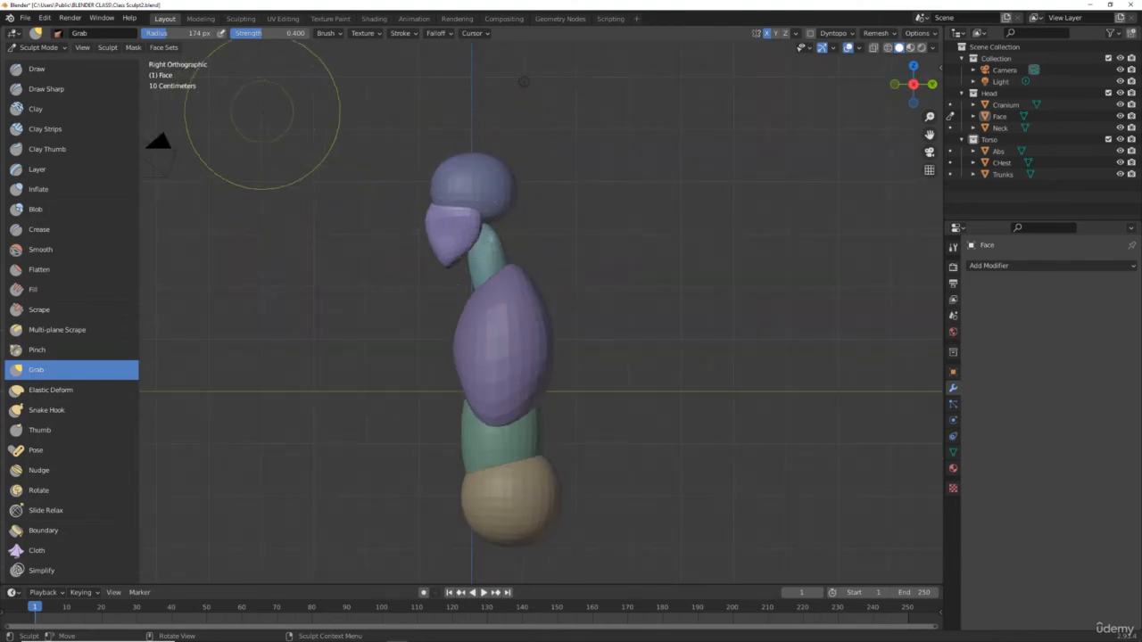
# Lower Cranium and Face together by about 0.187 m along the Z axis in Object Mode.
pyautogui.click(48, 50)
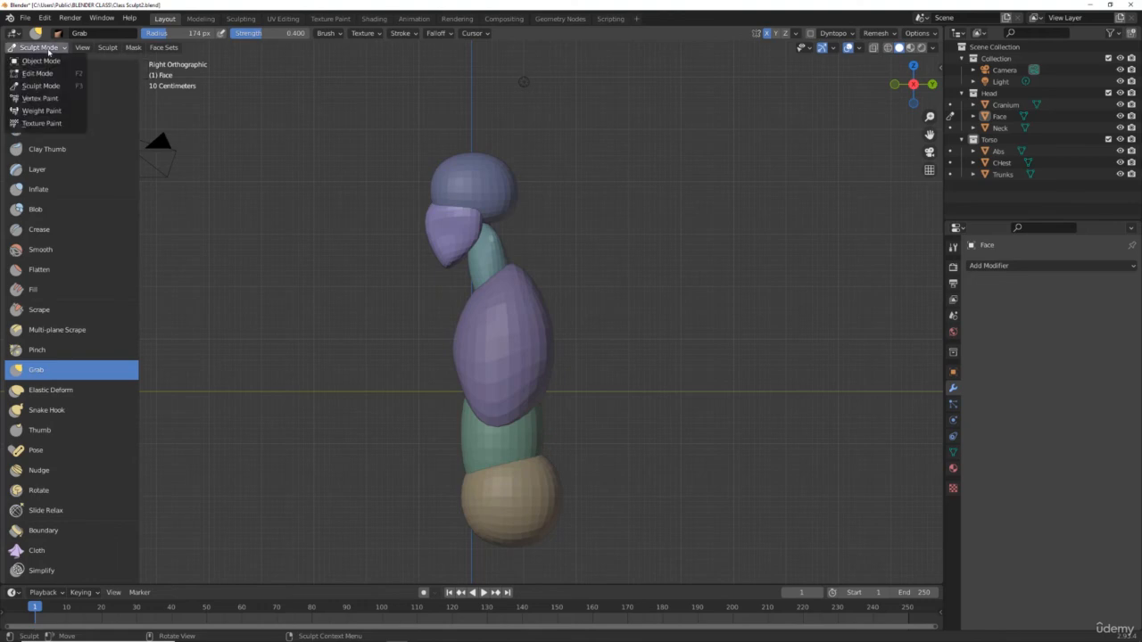
pyautogui.click(46, 59)
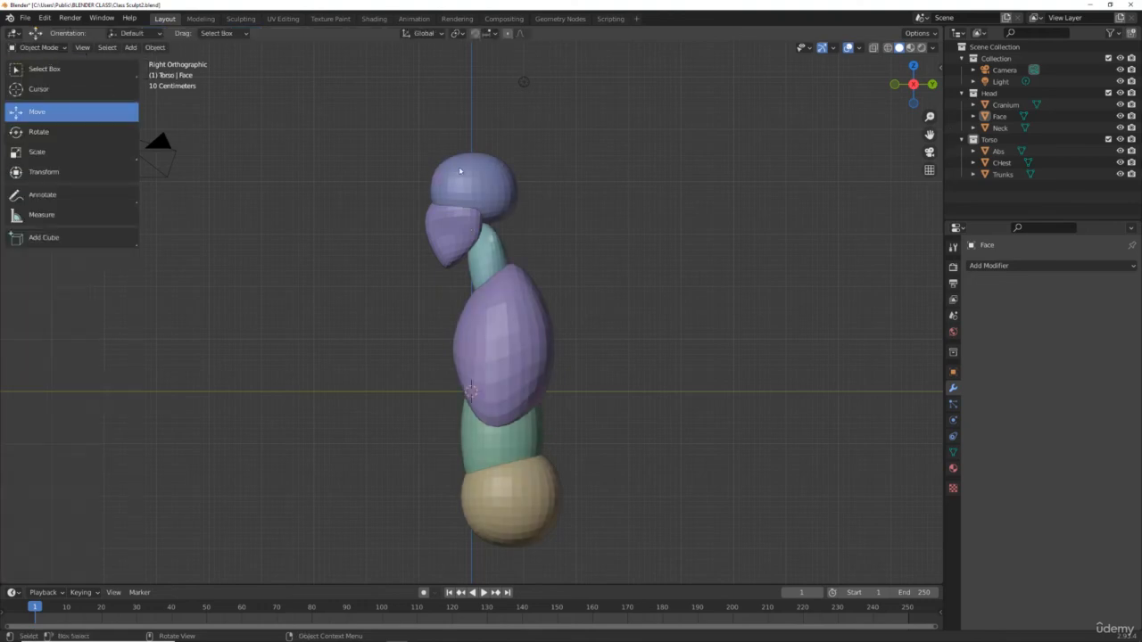
pyautogui.click(461, 171)
pyautogui.keyDown('shift'); pyautogui.click(457, 238); pyautogui.keyUp('shift')
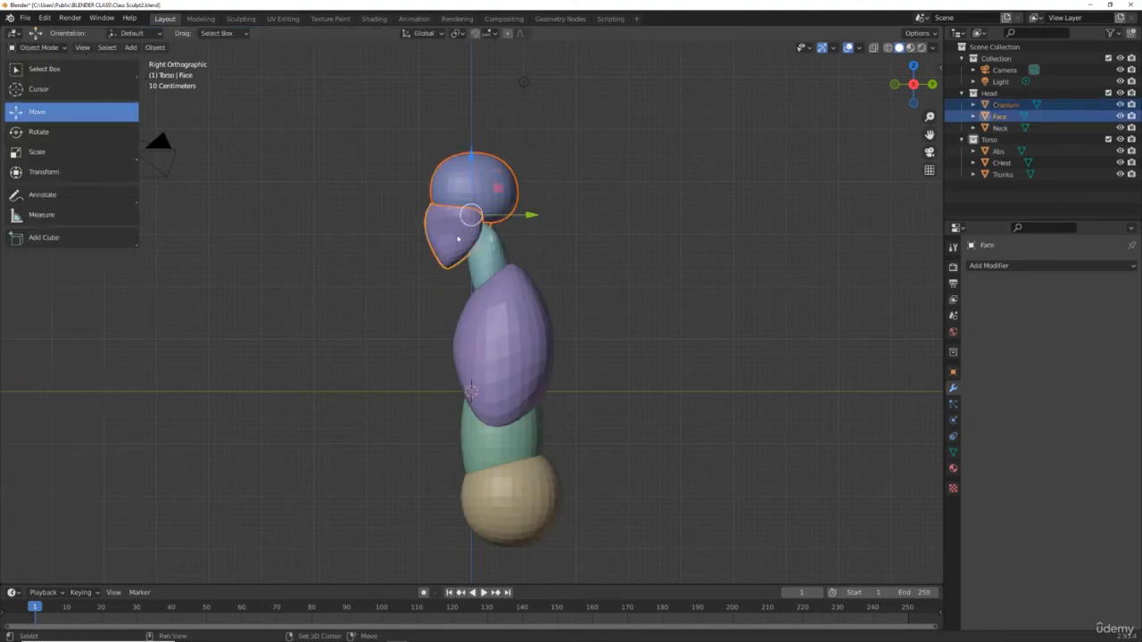
pyautogui.moveTo(472, 157); pyautogui.dragTo(476, 166)
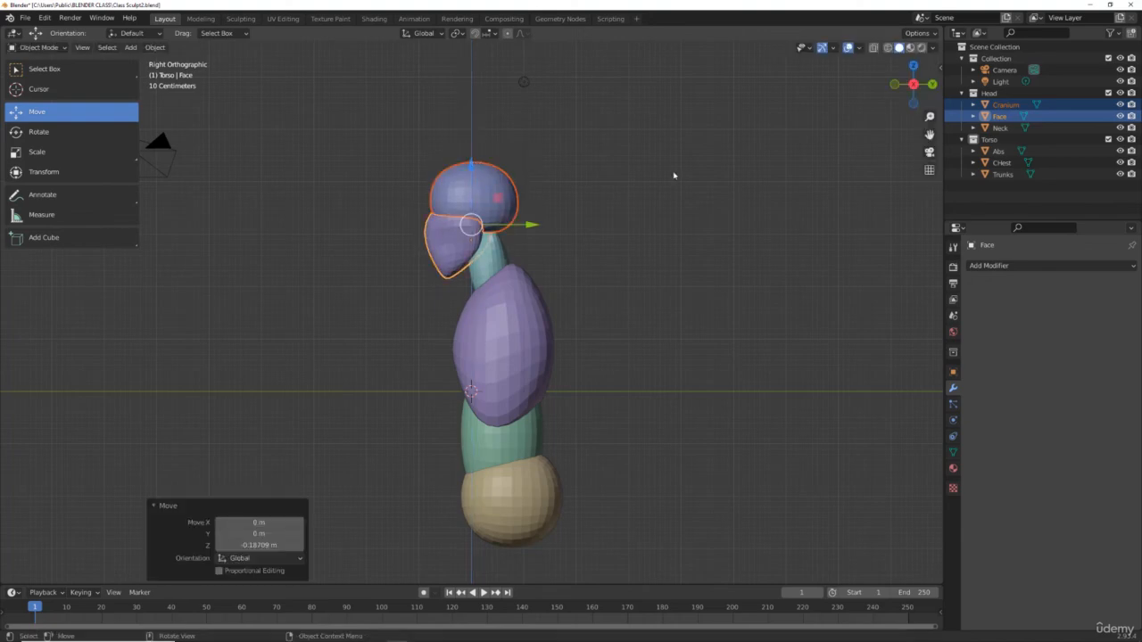
# Check the figure from an angle and the front view, clear the selection and save the file Class Sculpt2.blend.
pyautogui.moveTo(894, 80)
pyautogui.mouseDown()
pyautogui.moveTo(937, 84)
pyautogui.moveTo(896, 84)
pyautogui.mouseUp()
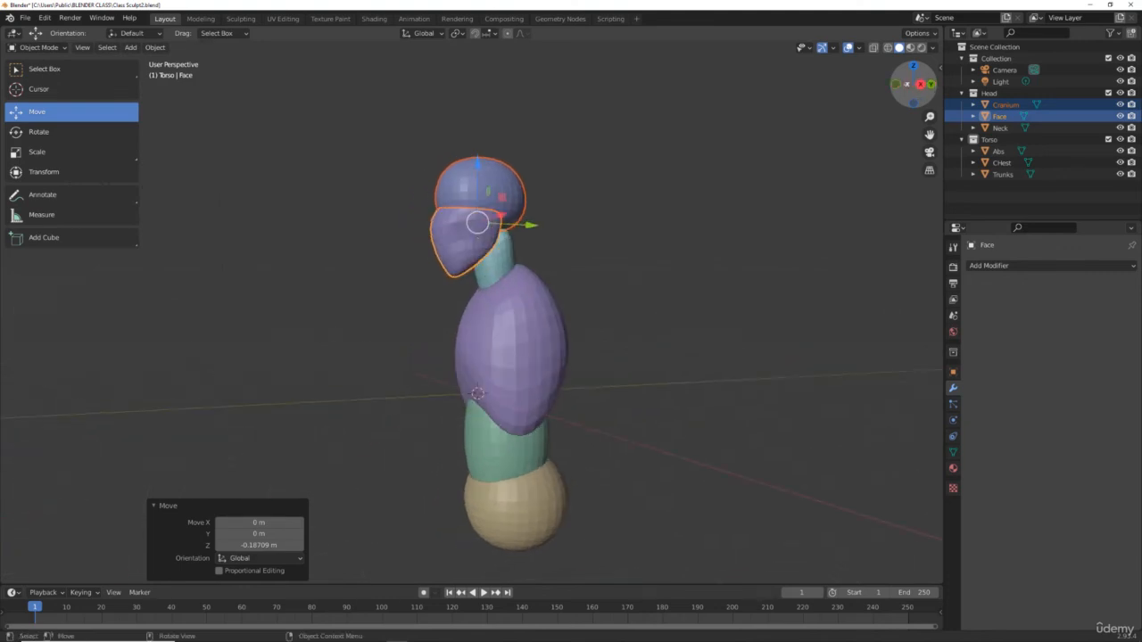
pyautogui.click(896, 84)
pyautogui.click(701, 118)
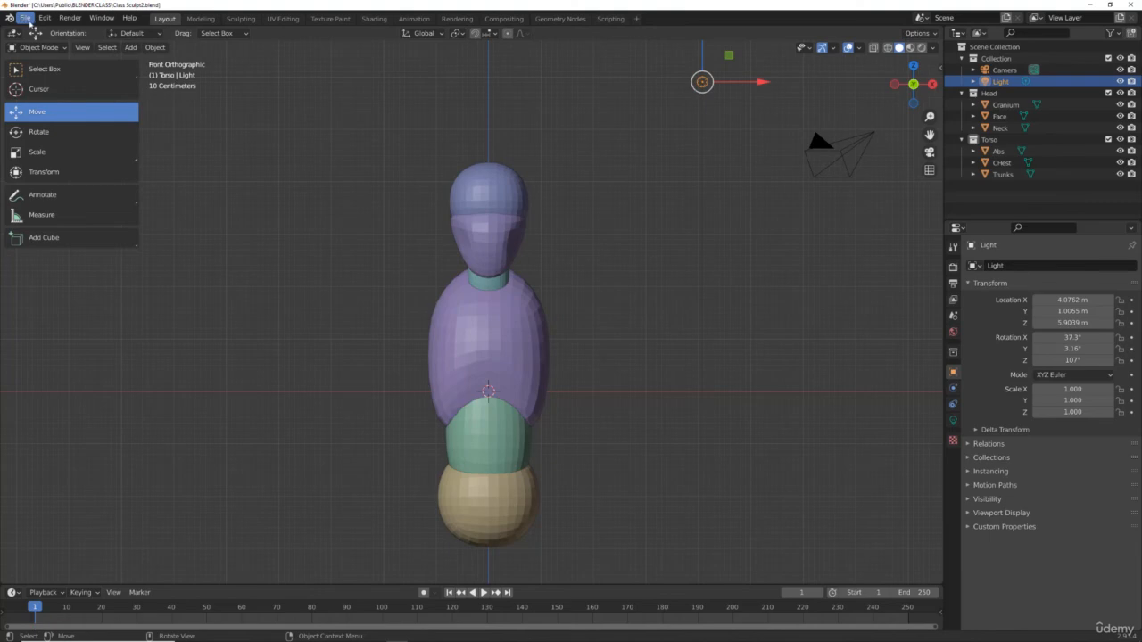
pyautogui.click(26, 19)
pyautogui.click(669, 178)
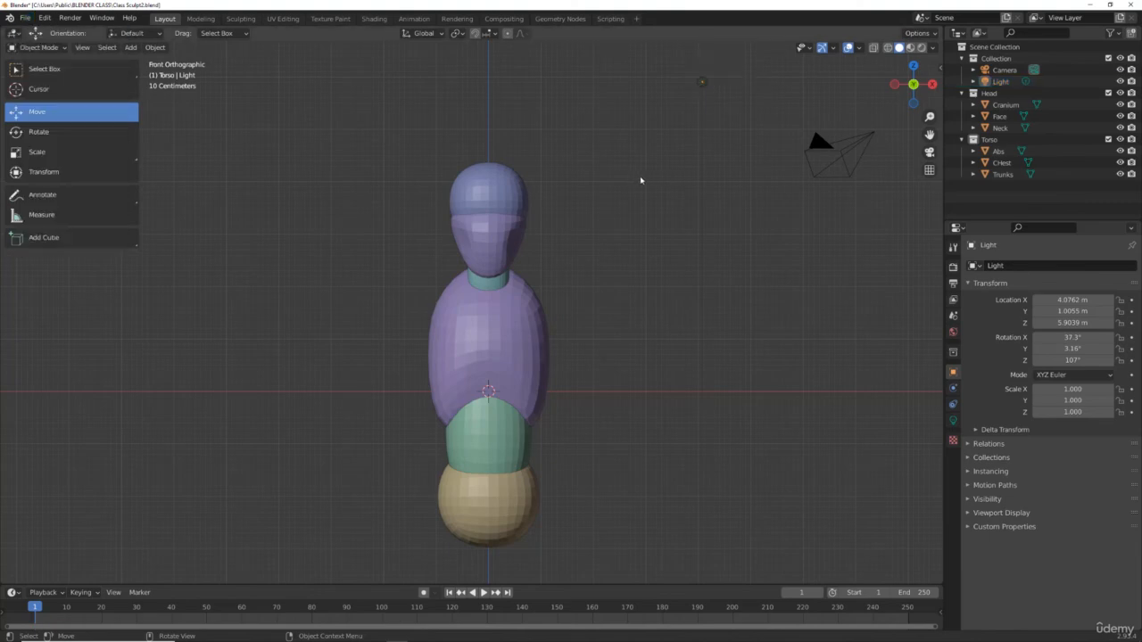
pyautogui.click(26, 18)
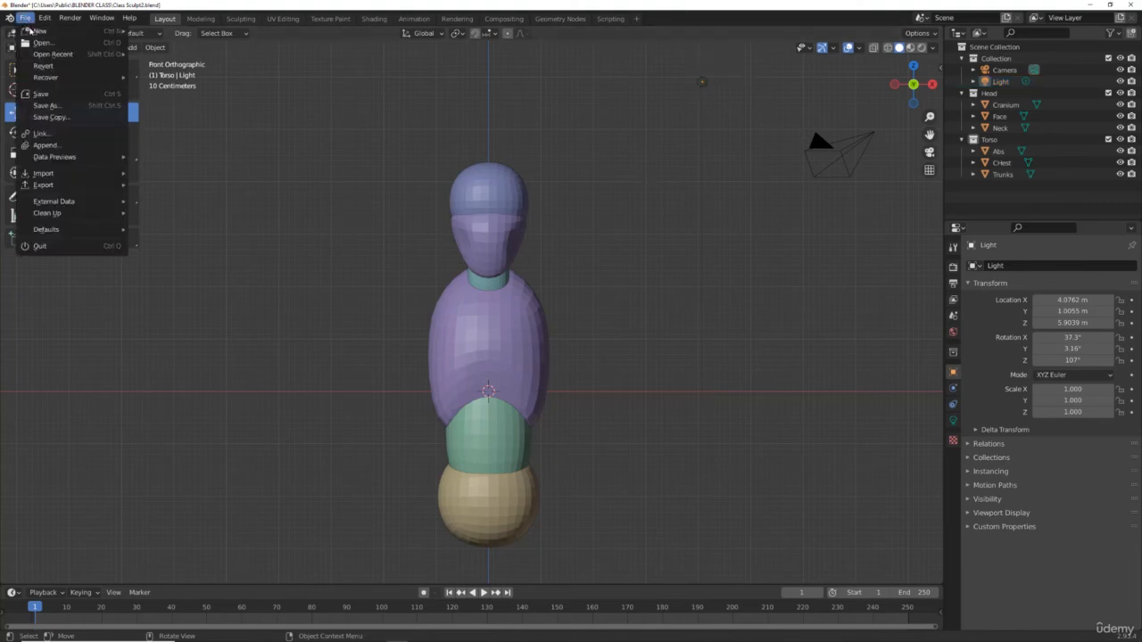
pyautogui.click(45, 93)
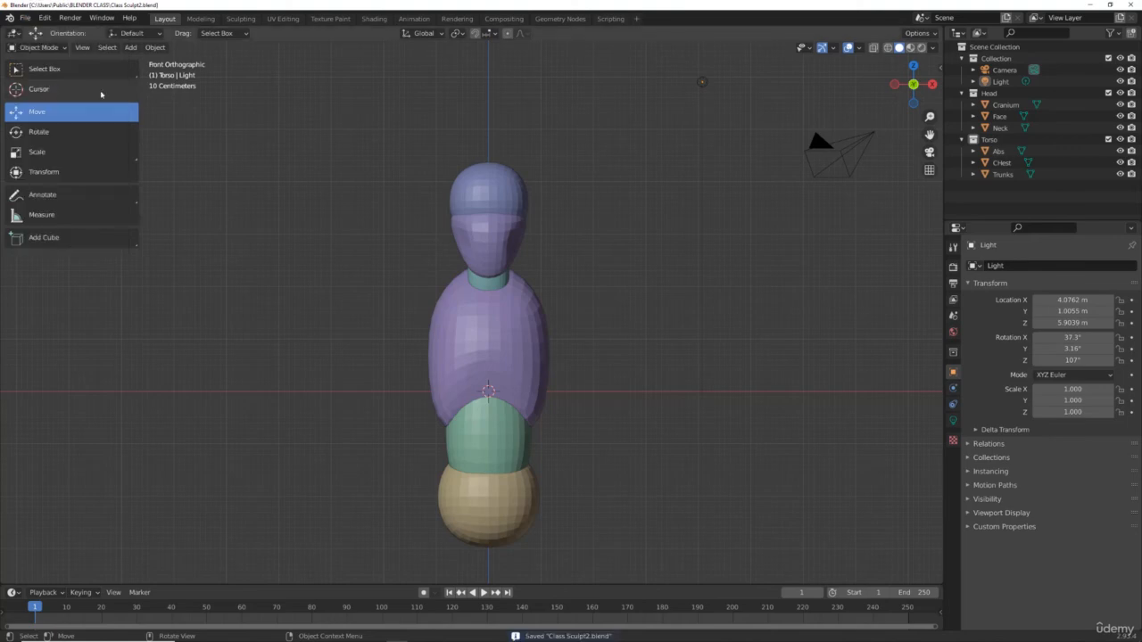